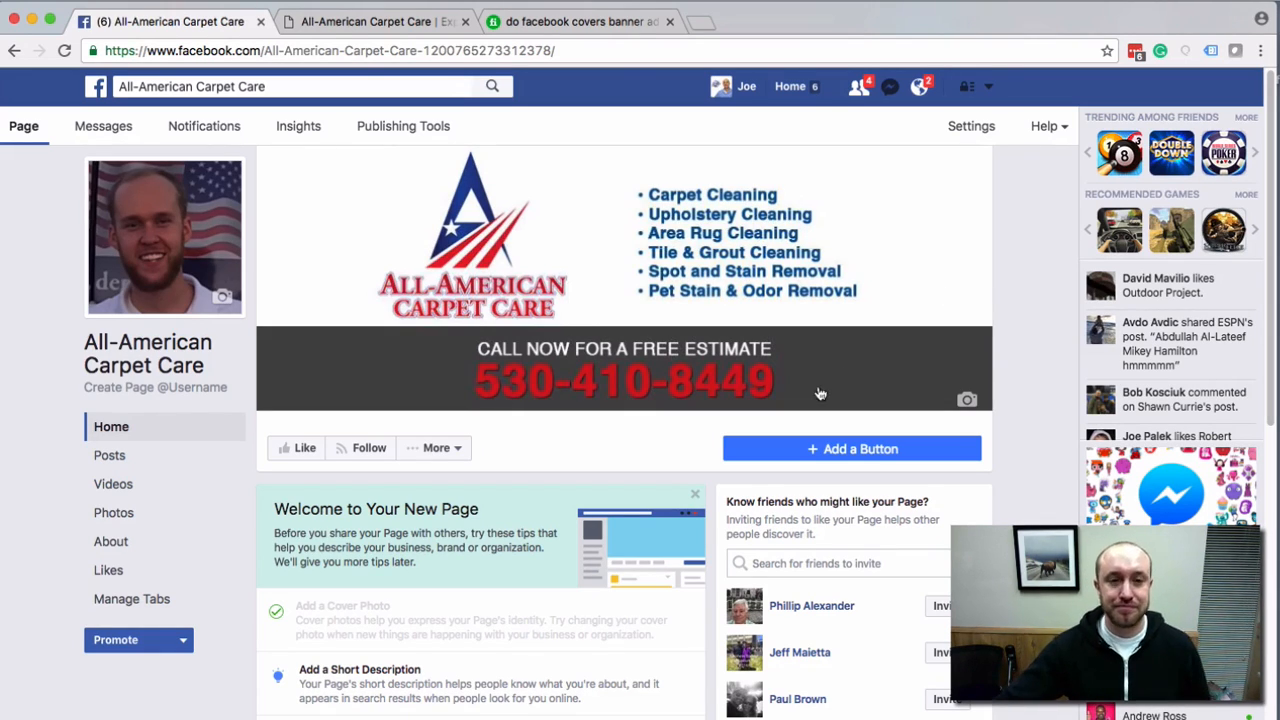
Draft a new post on the business page reading "Hello Everybody! This is my first post.".
scroll(604, 485, down, 5)
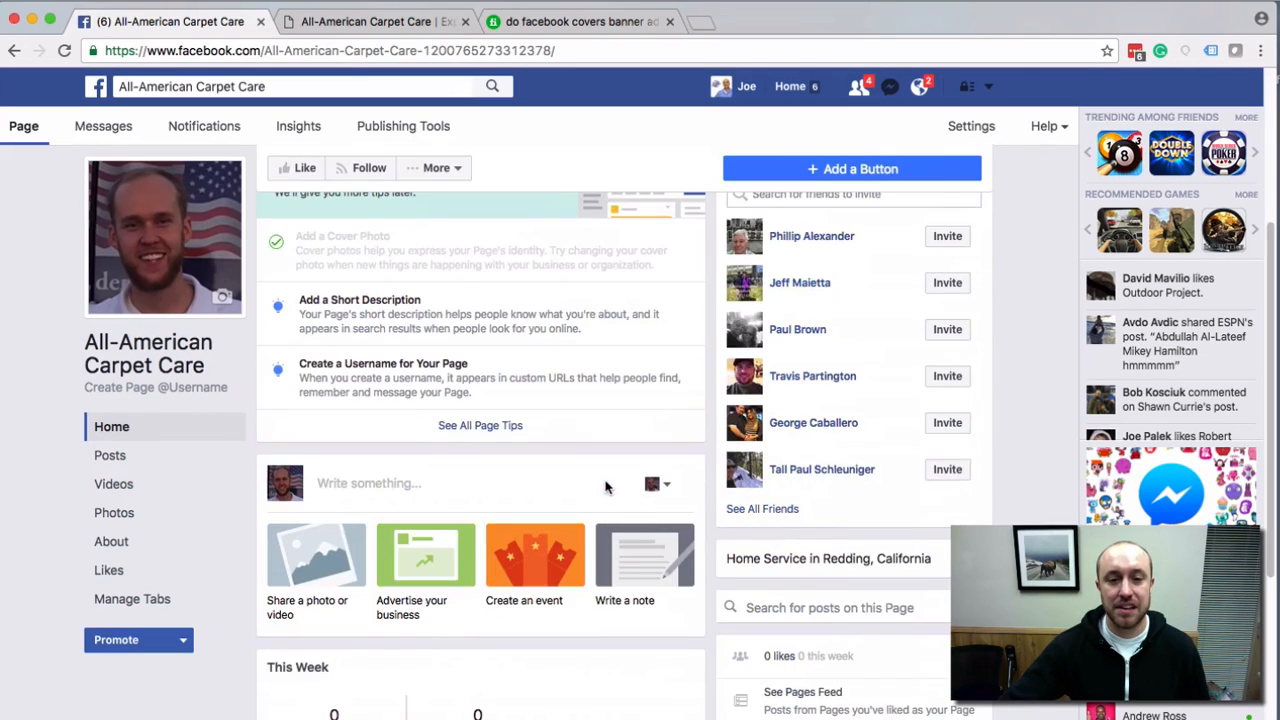
scroll(605, 485, down, 3)
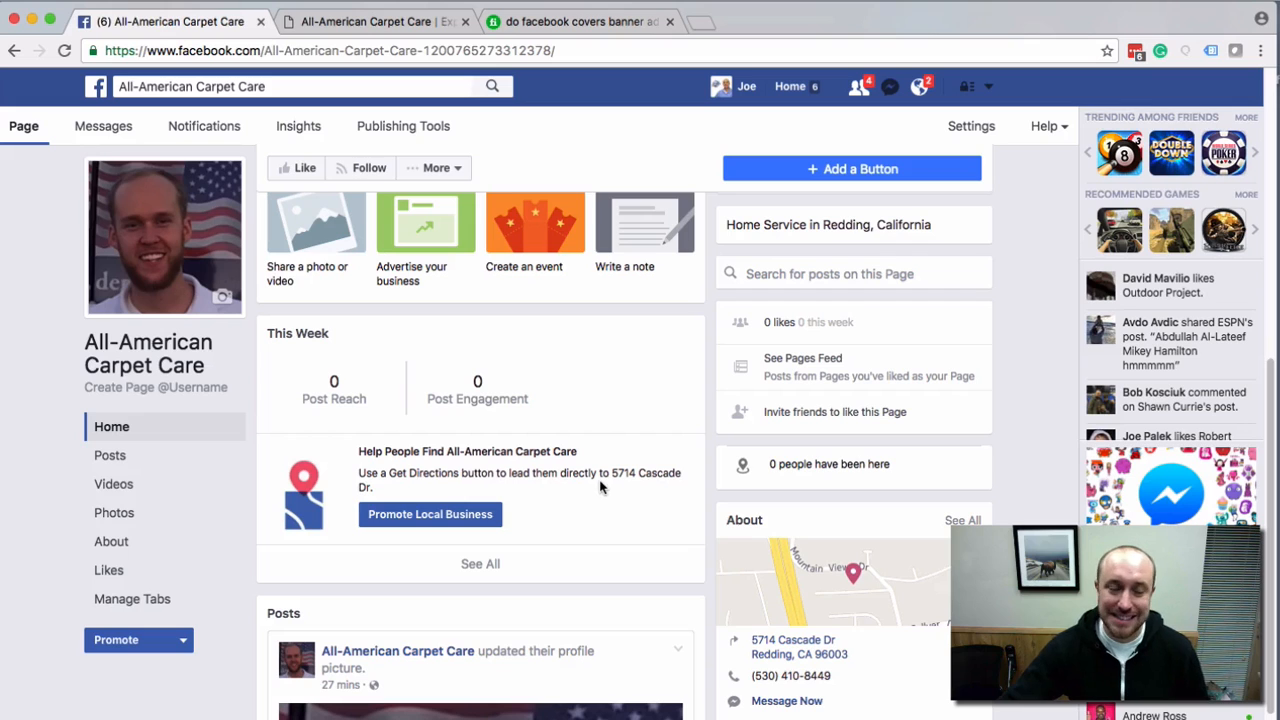
scroll(604, 490, up, 6)
scroll(607, 498, up, 2)
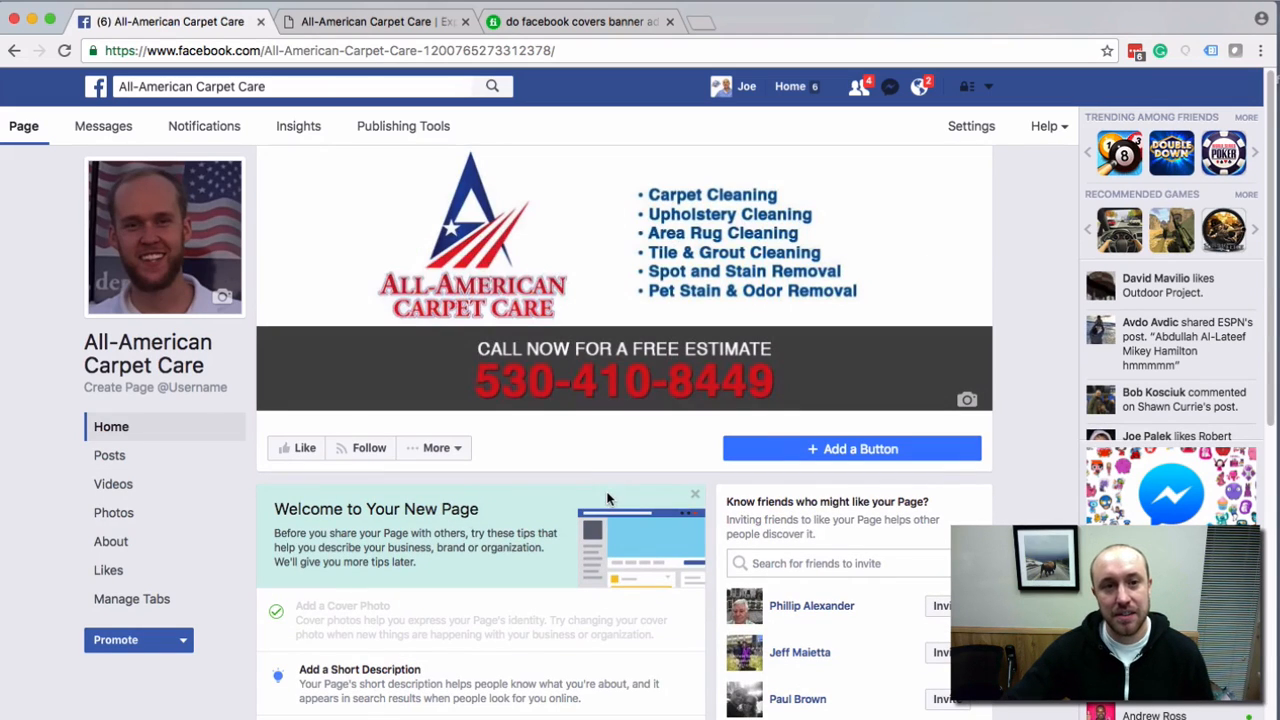
scroll(491, 584, down, 4)
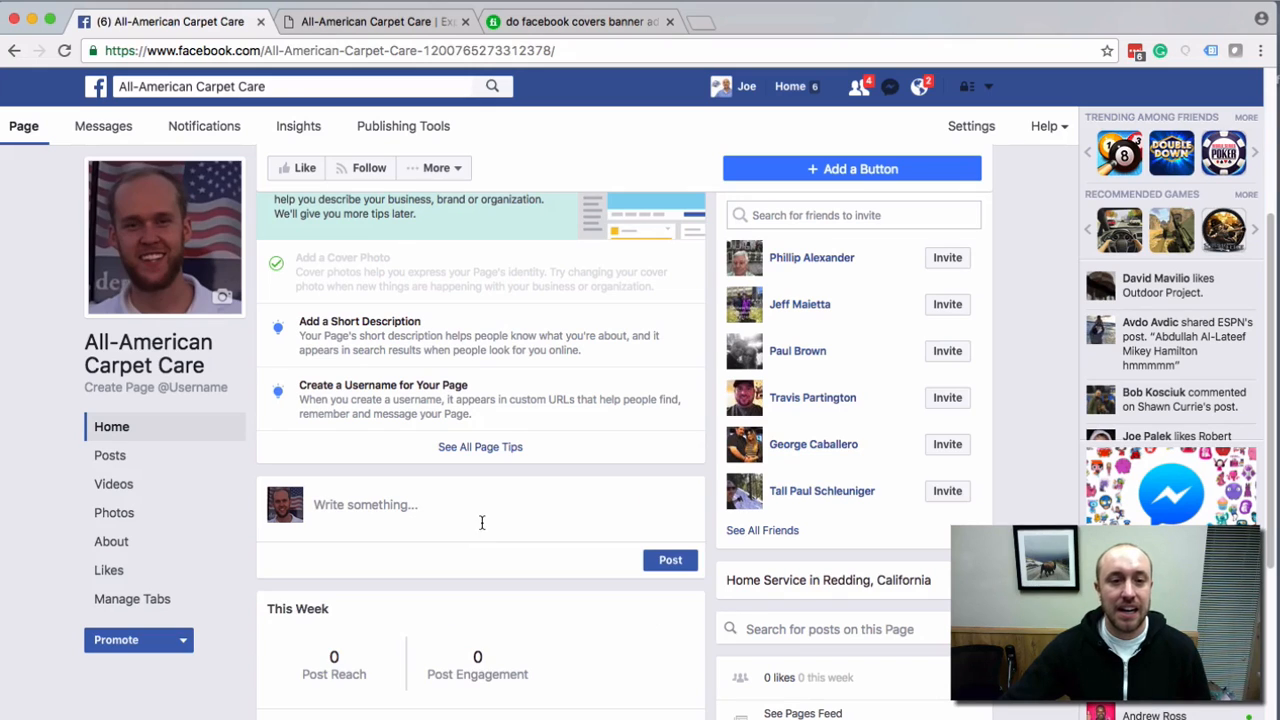
click(420, 504)
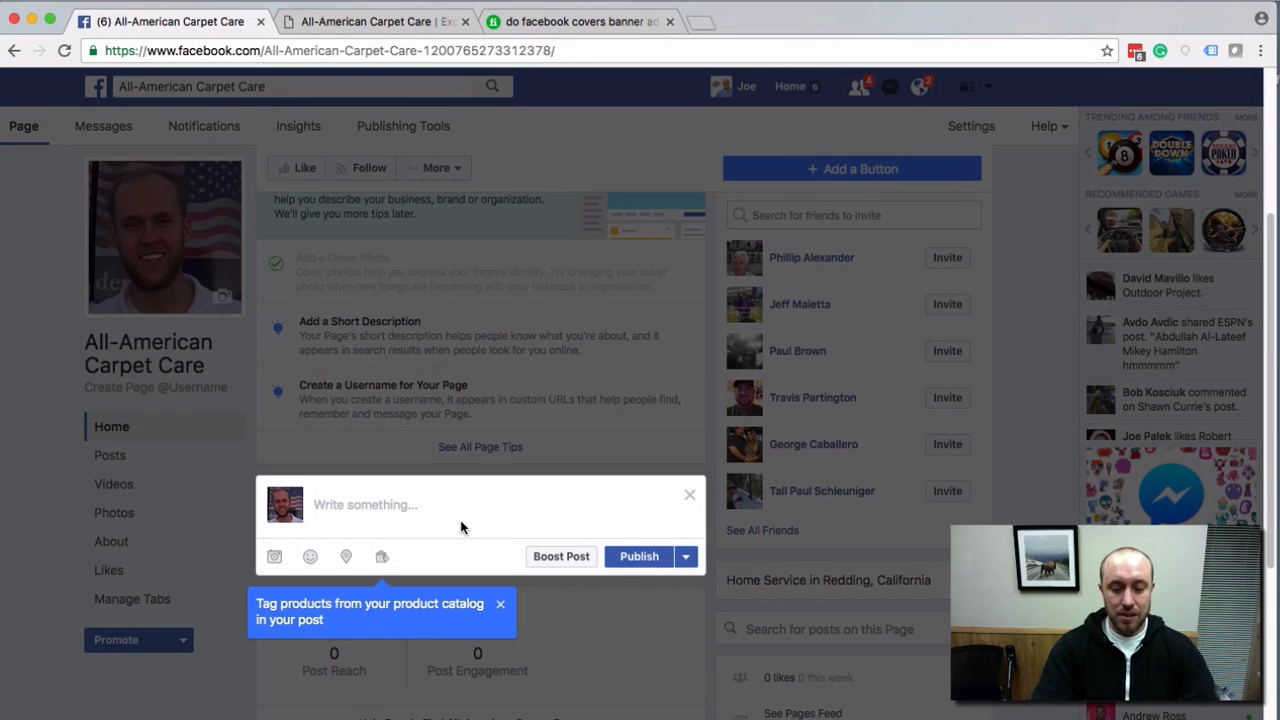
text(Hello Everyb)
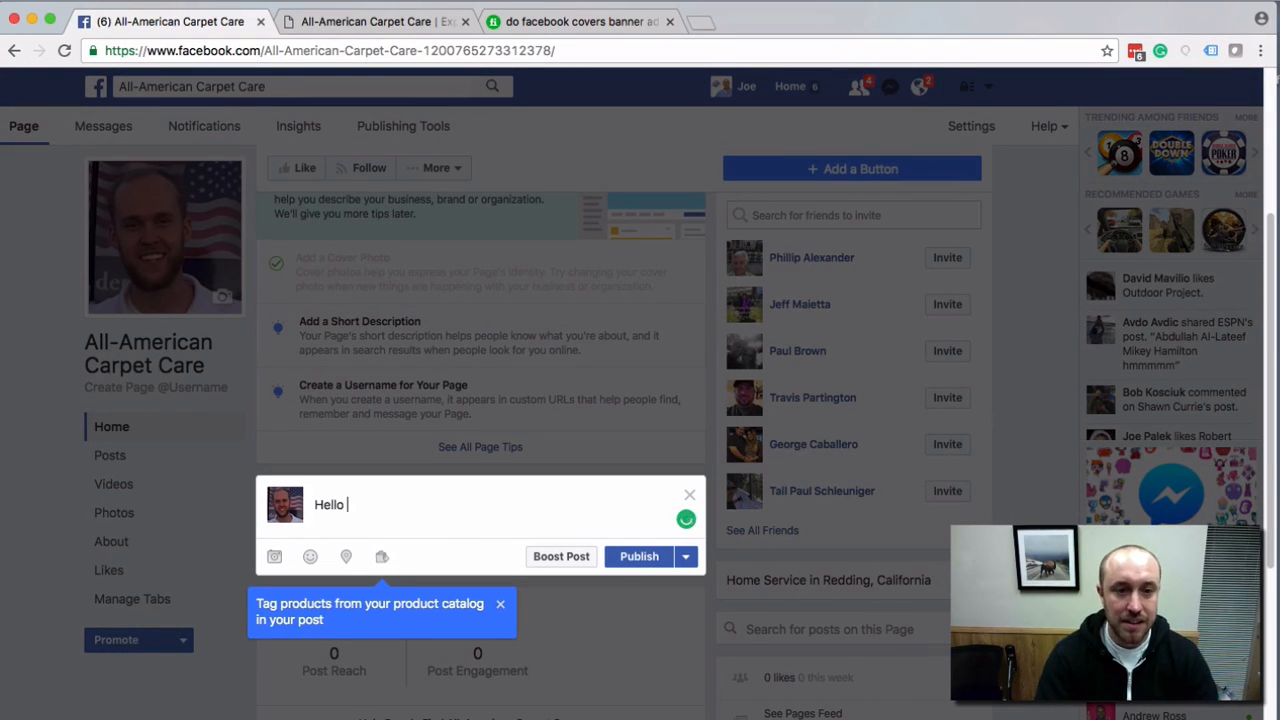
text(ody)
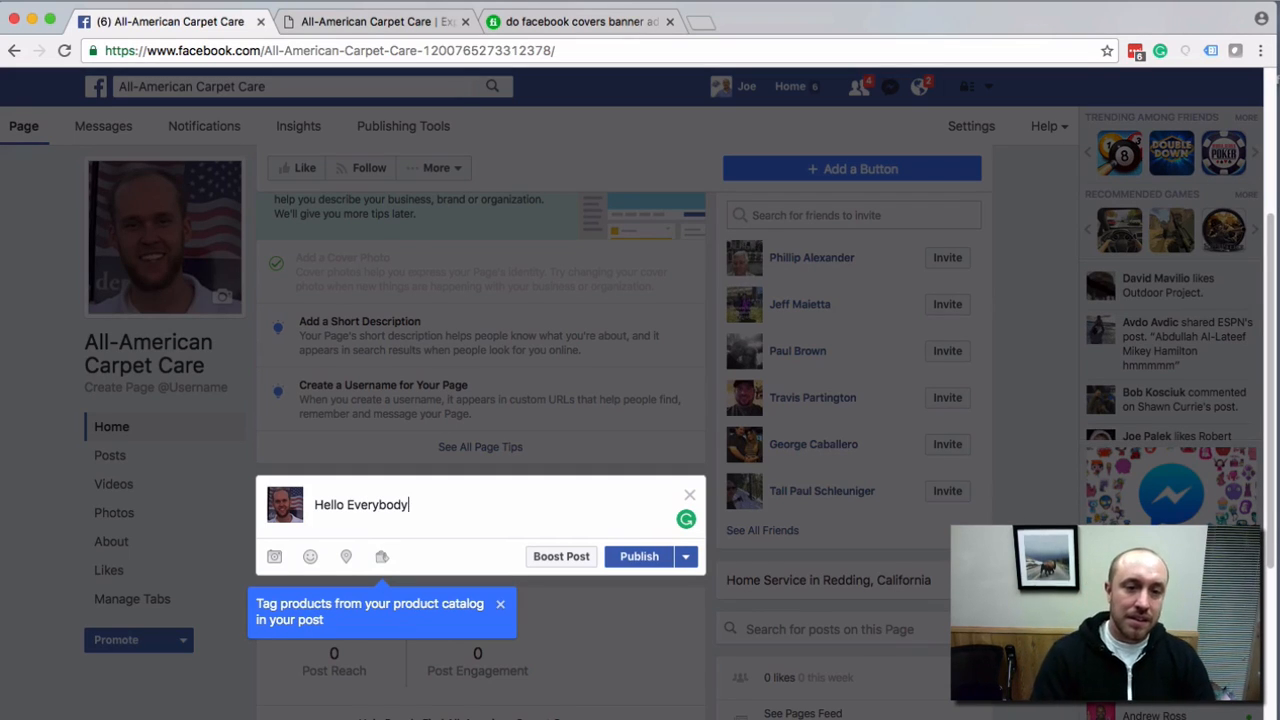
text(! This is )
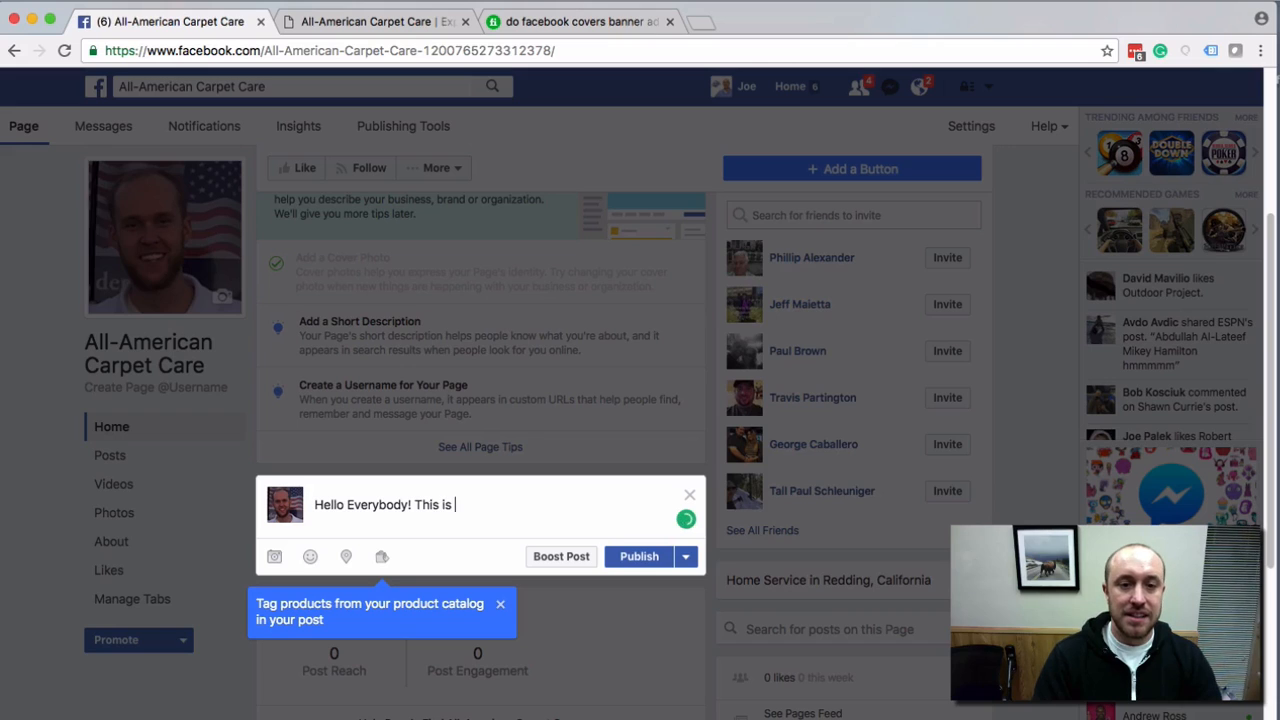
text(my first )
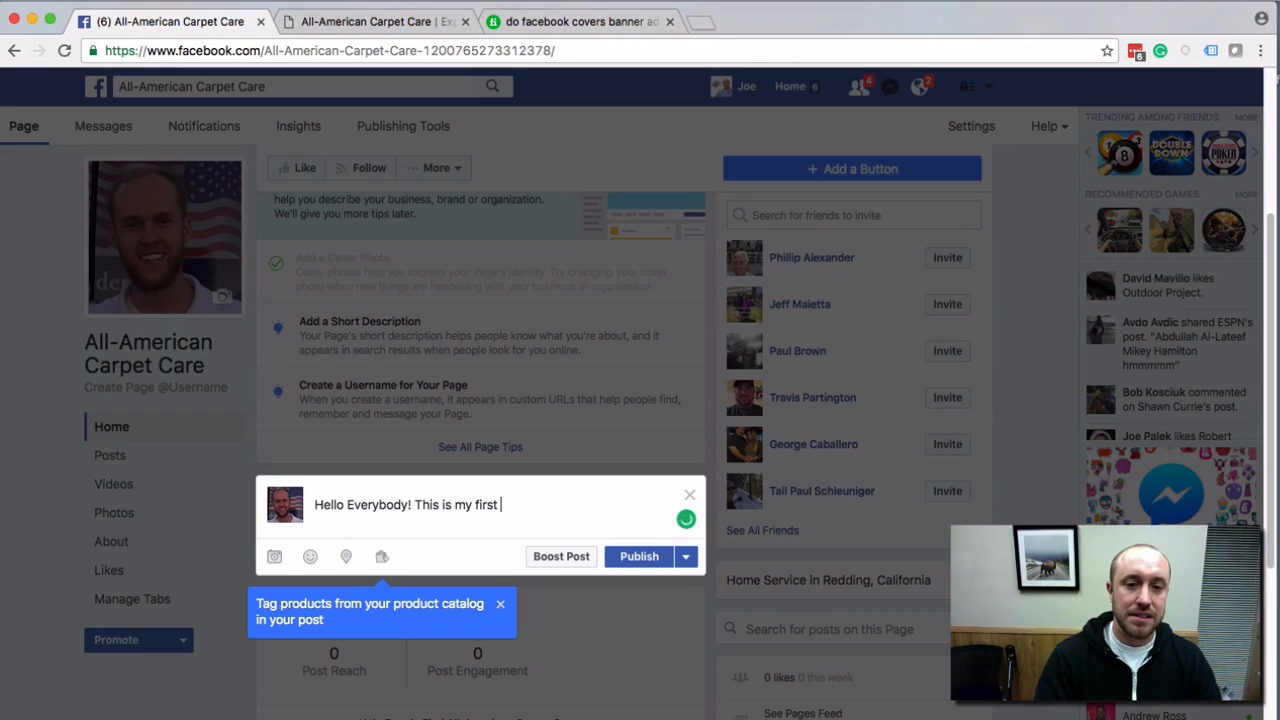
text(post)
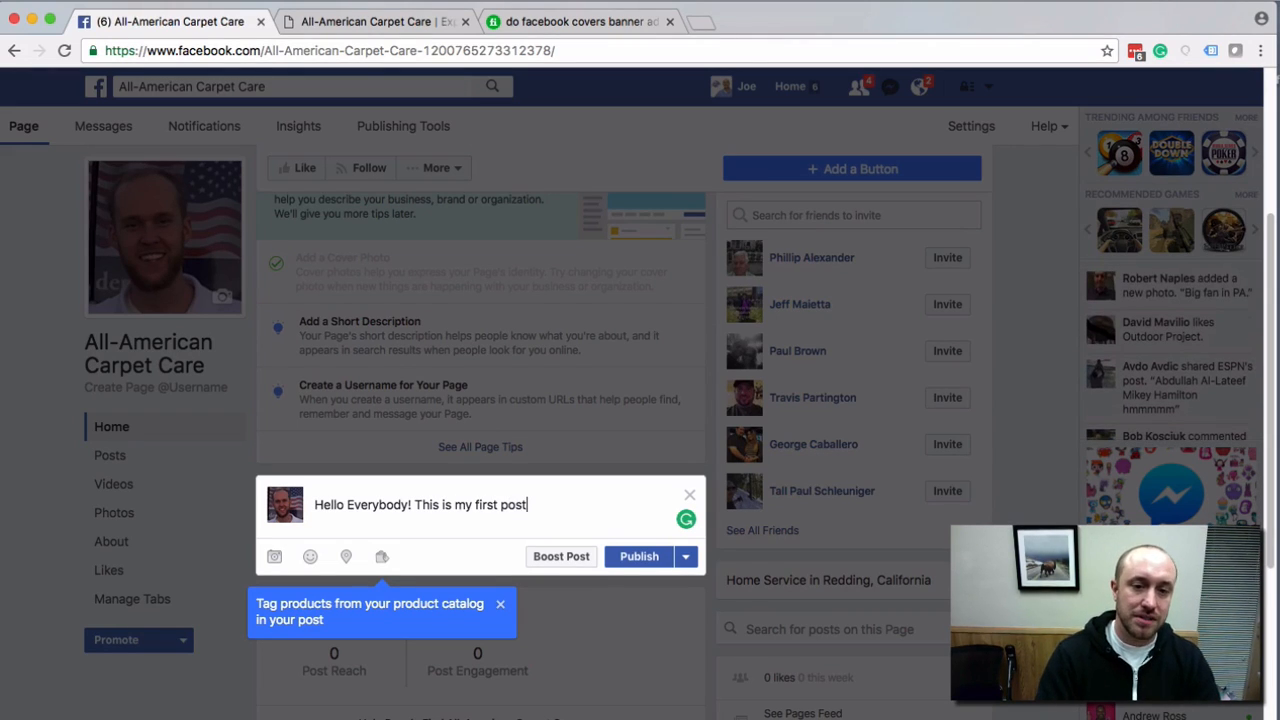
text(.)
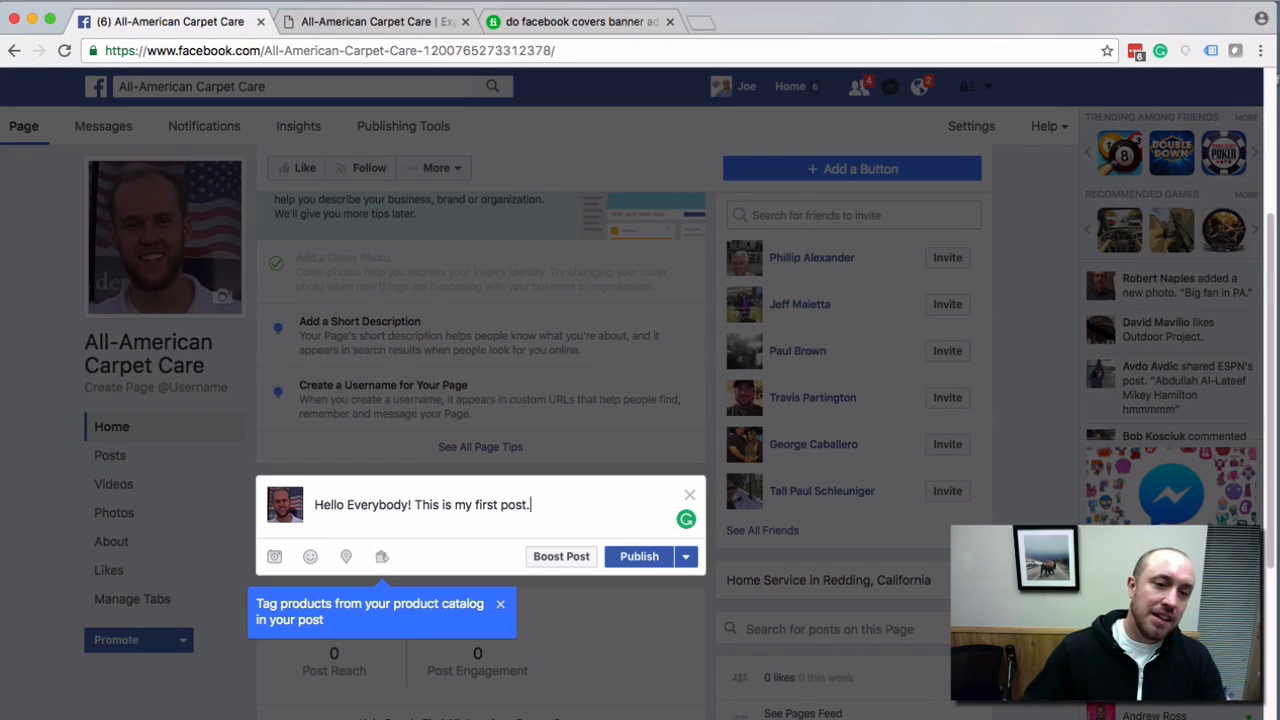
Attach the desktop image "Screen Shot 2017-01-31 at 6.52.28 AM" to the post and dismiss the product tagging tip.
click(274, 557)
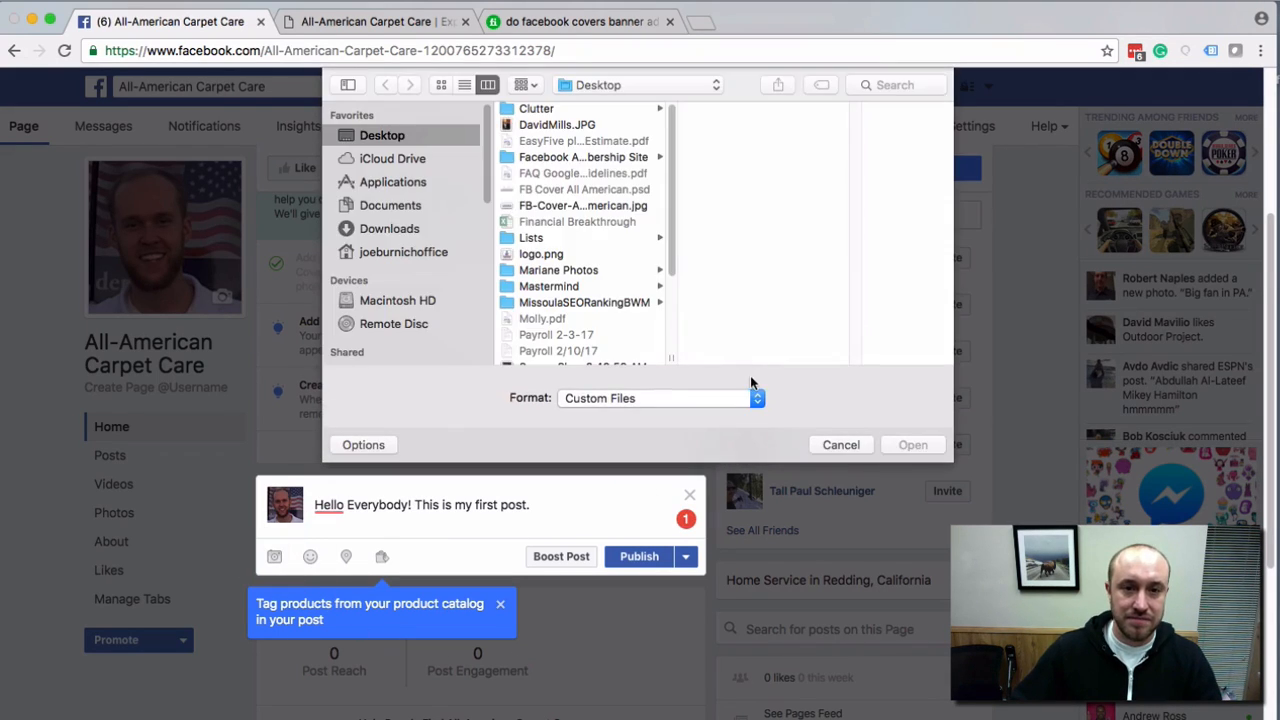
scroll(590, 287, down, 2)
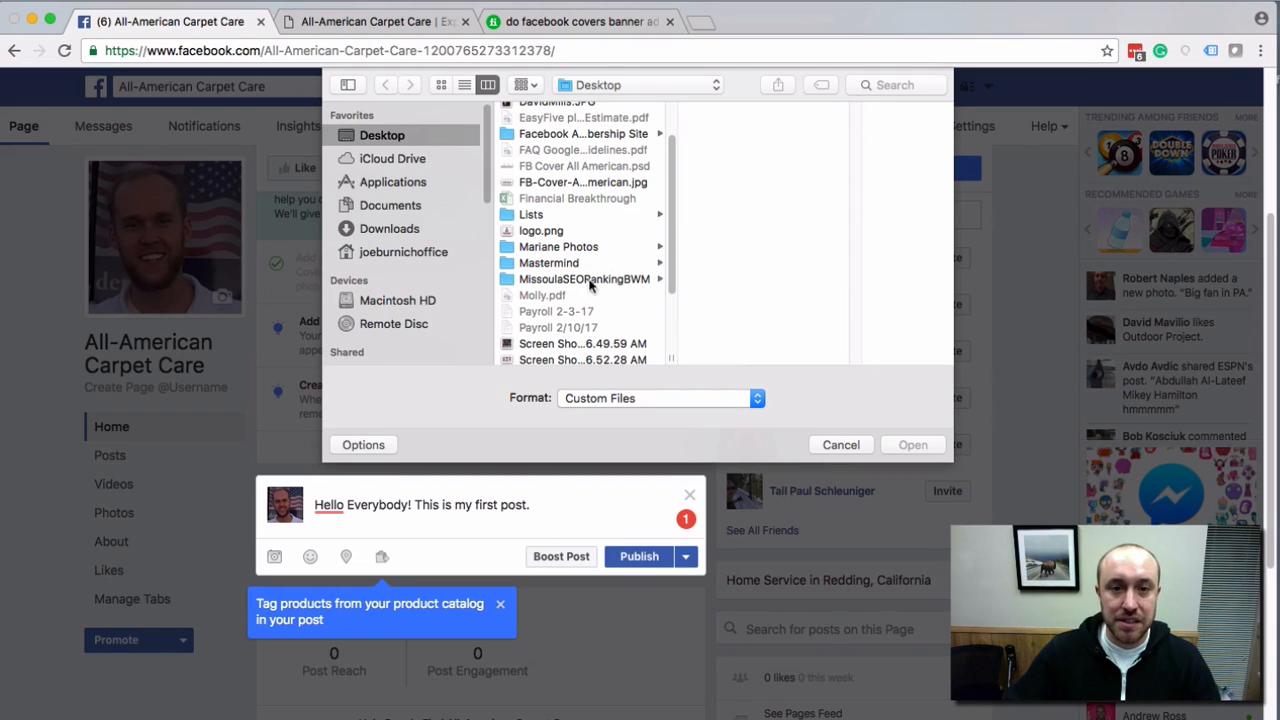
click(566, 359)
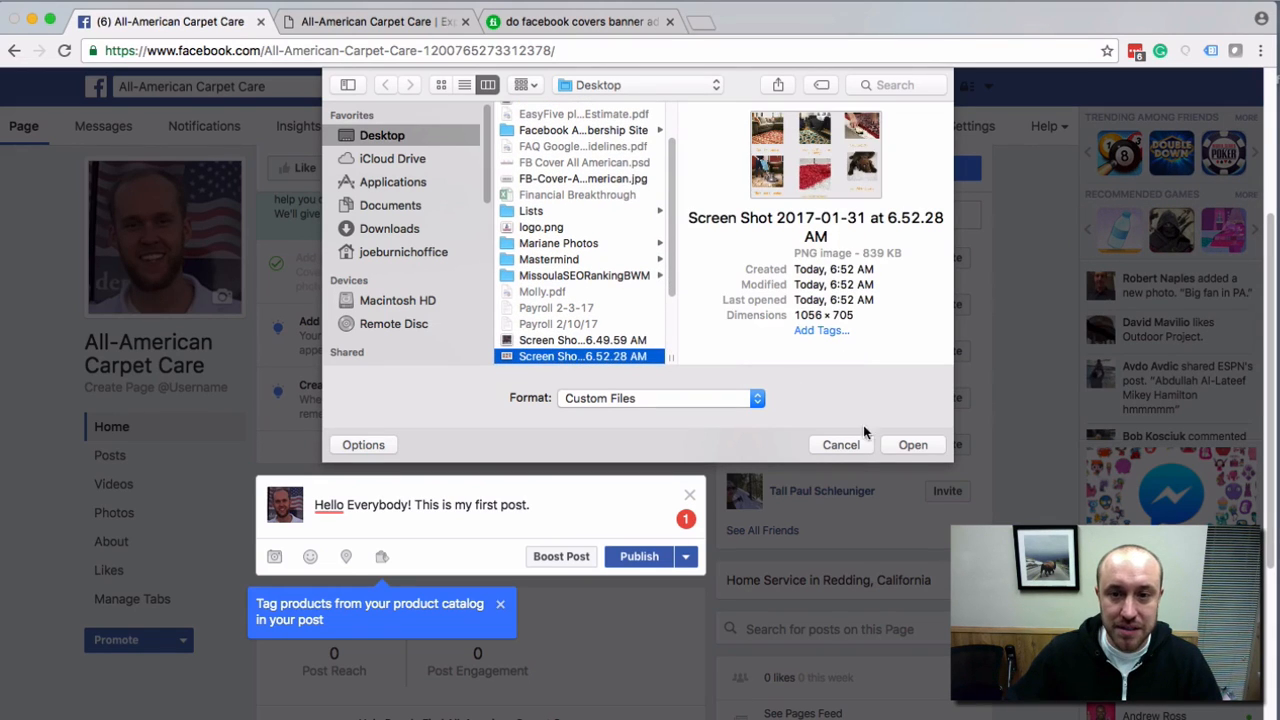
click(910, 445)
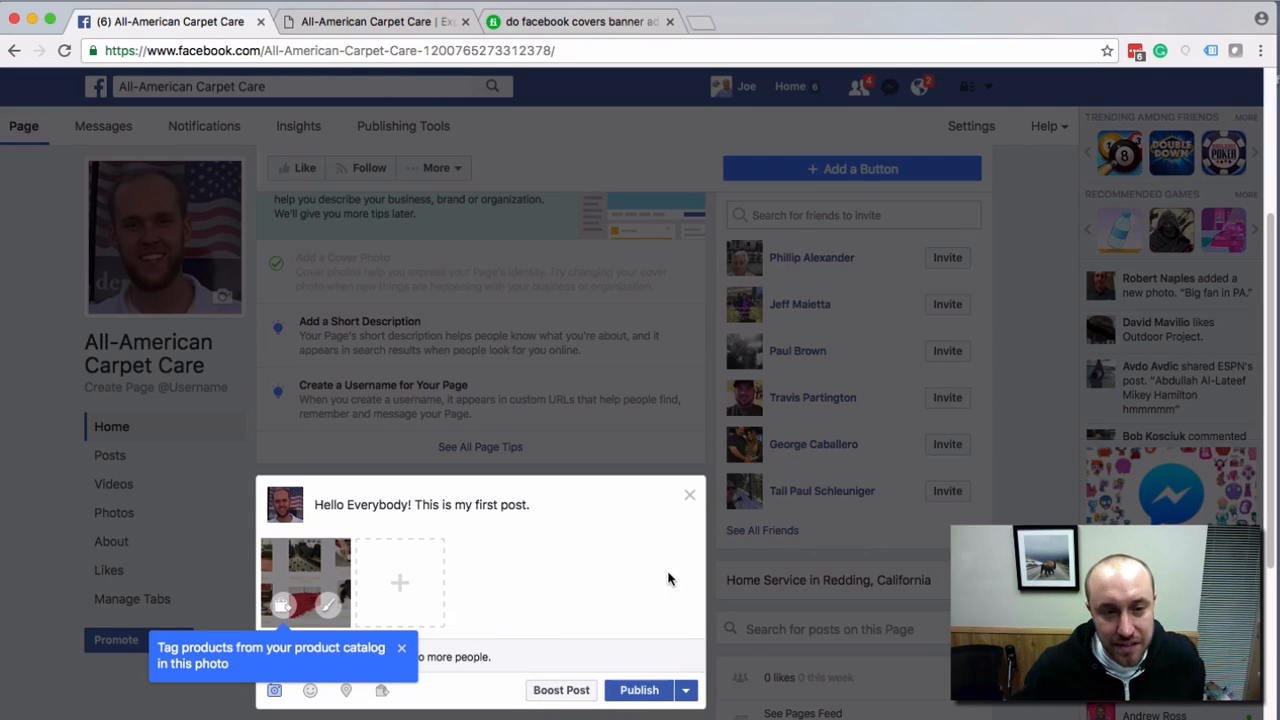
click(402, 649)
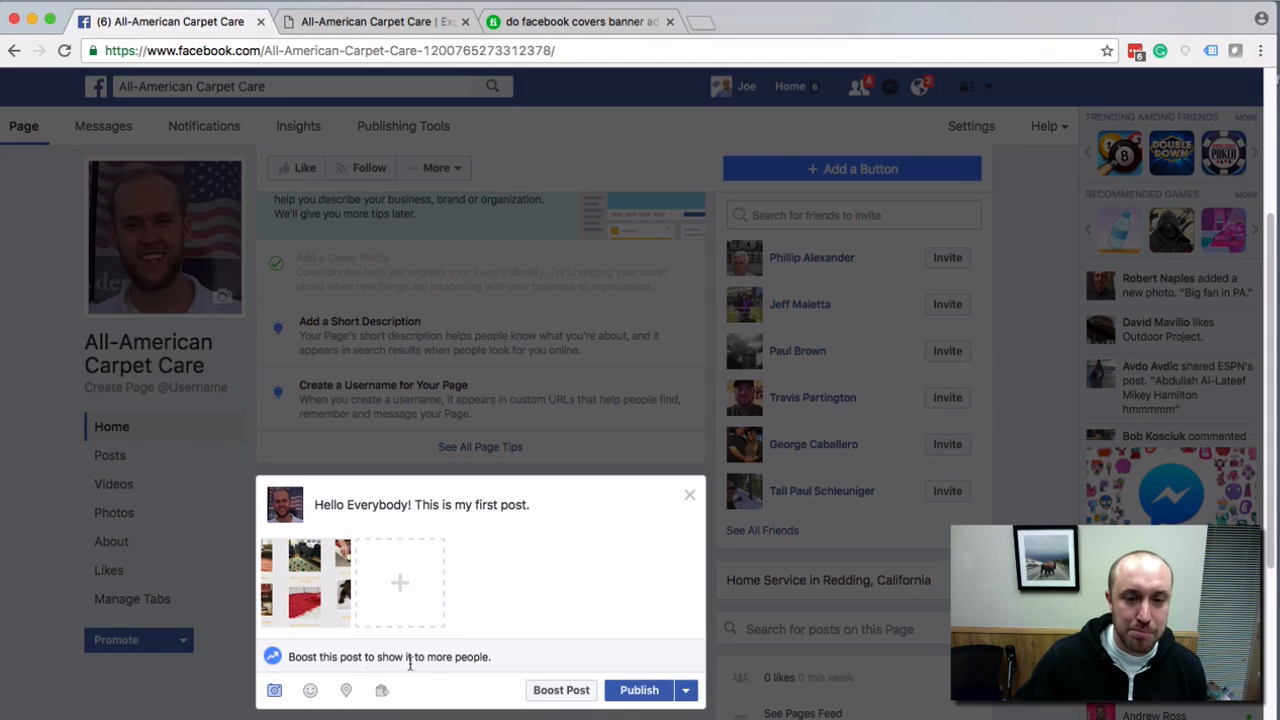
Examine the audience and total budget options for boosting the post, and cancel the promotion.
click(553, 693)
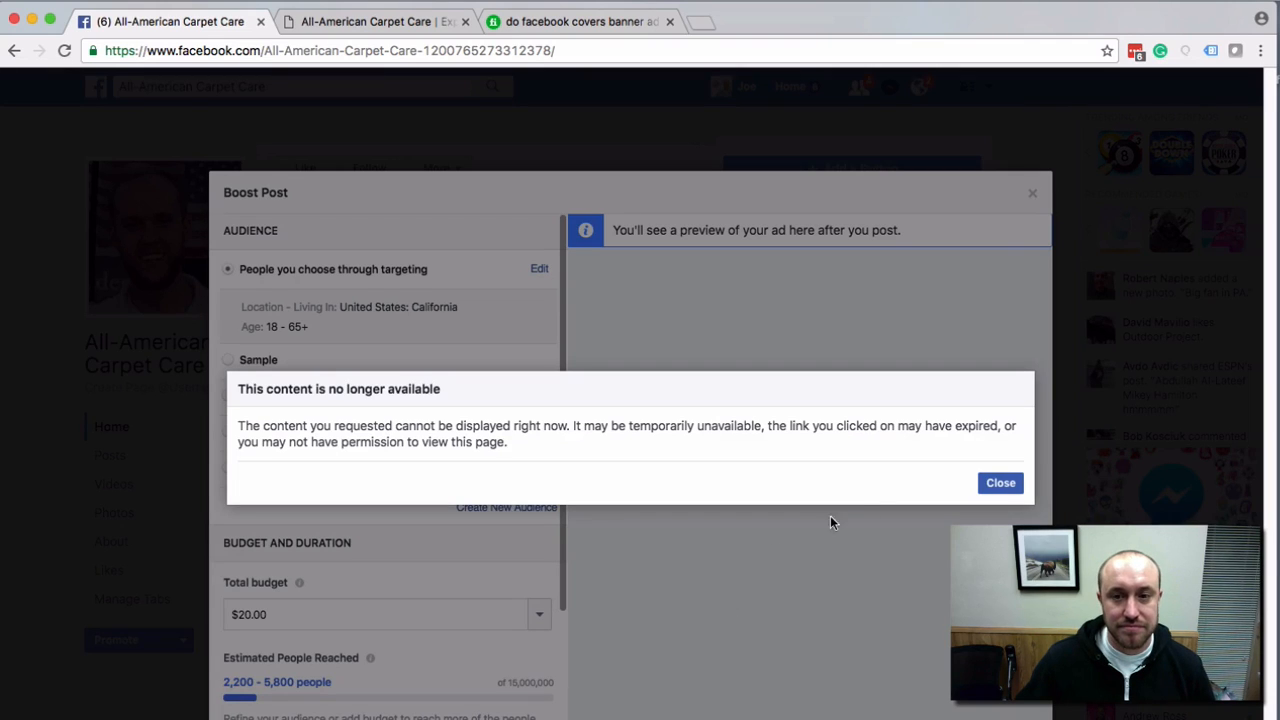
click(986, 480)
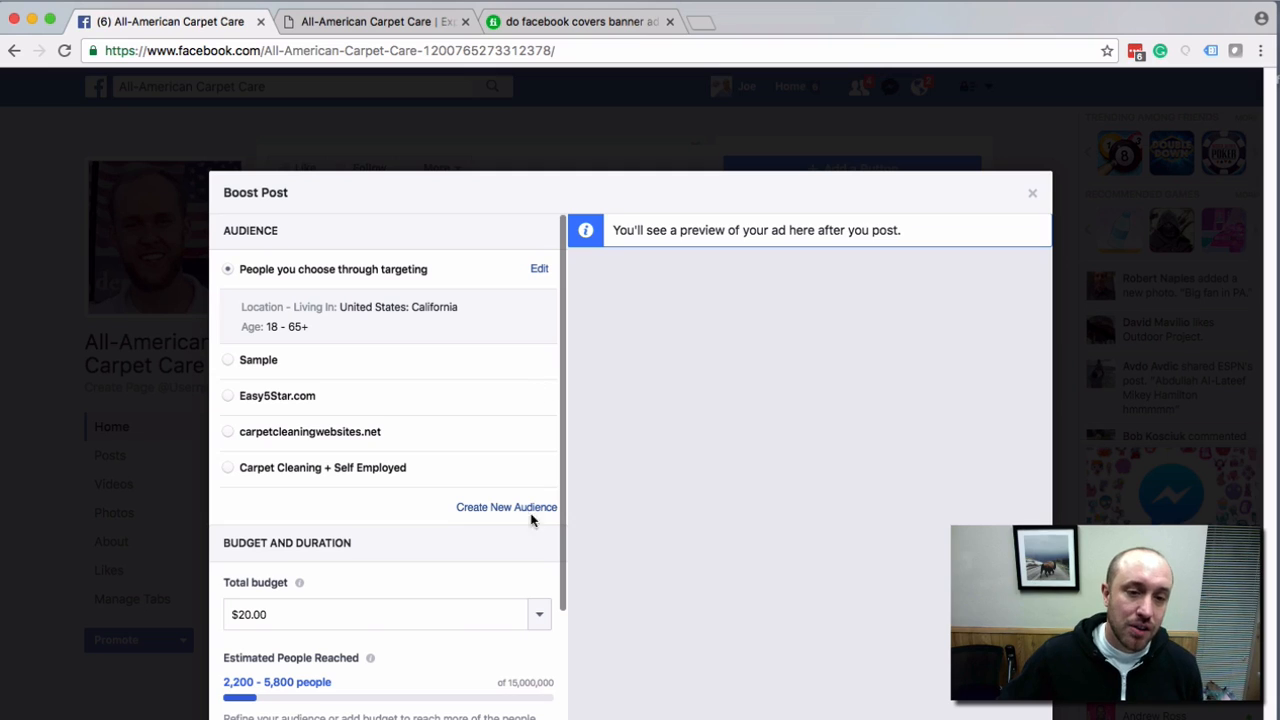
click(538, 613)
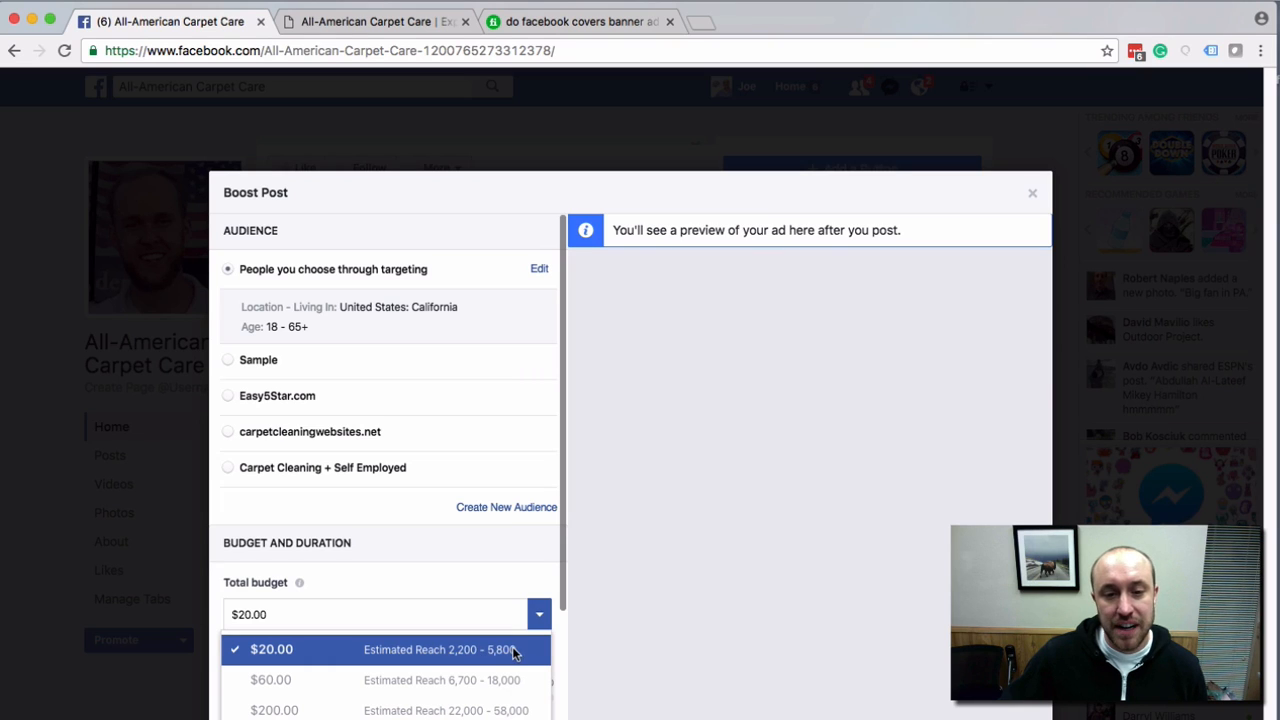
click(393, 513)
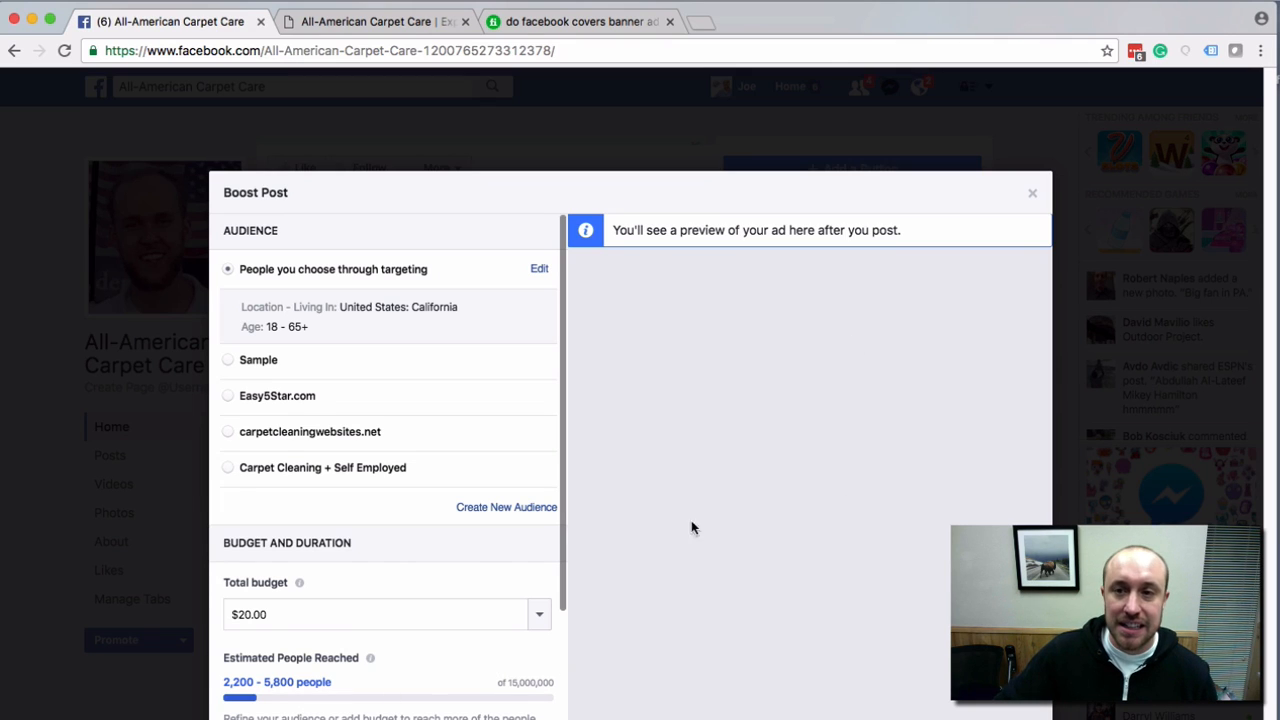
click(1033, 196)
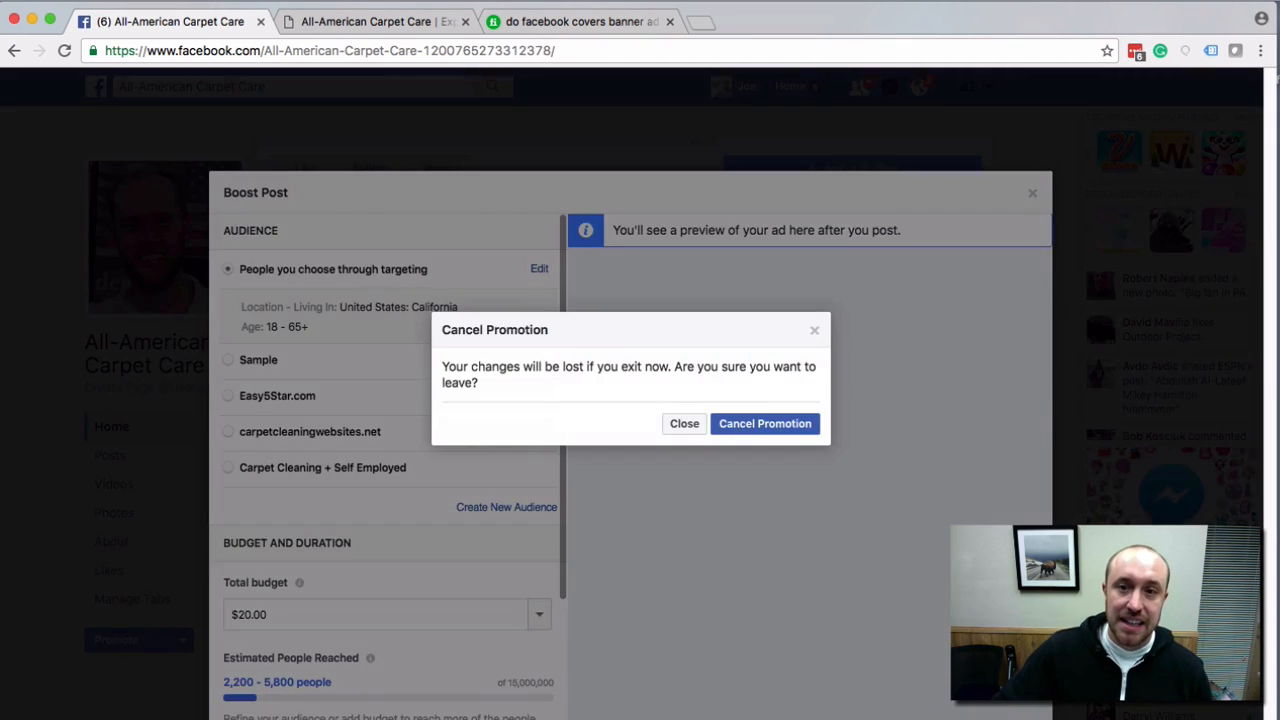
click(731, 428)
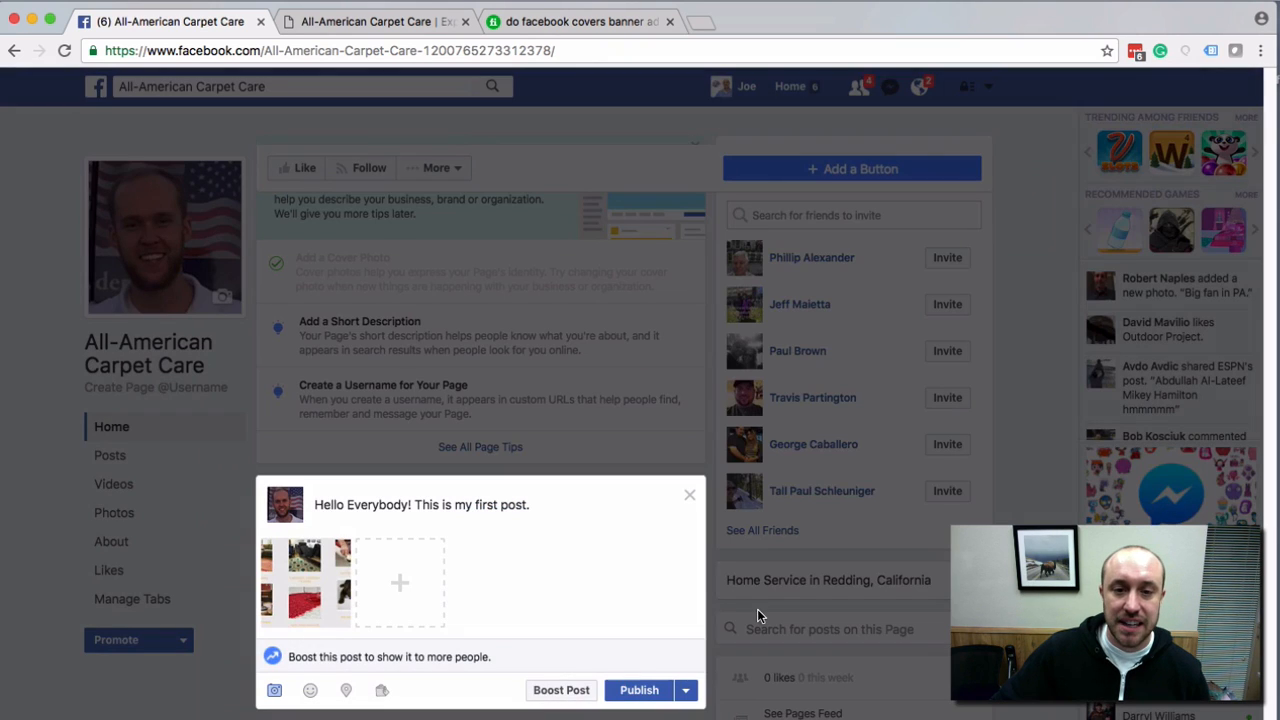
Discard the unfinished page post without saving it.
click(689, 497)
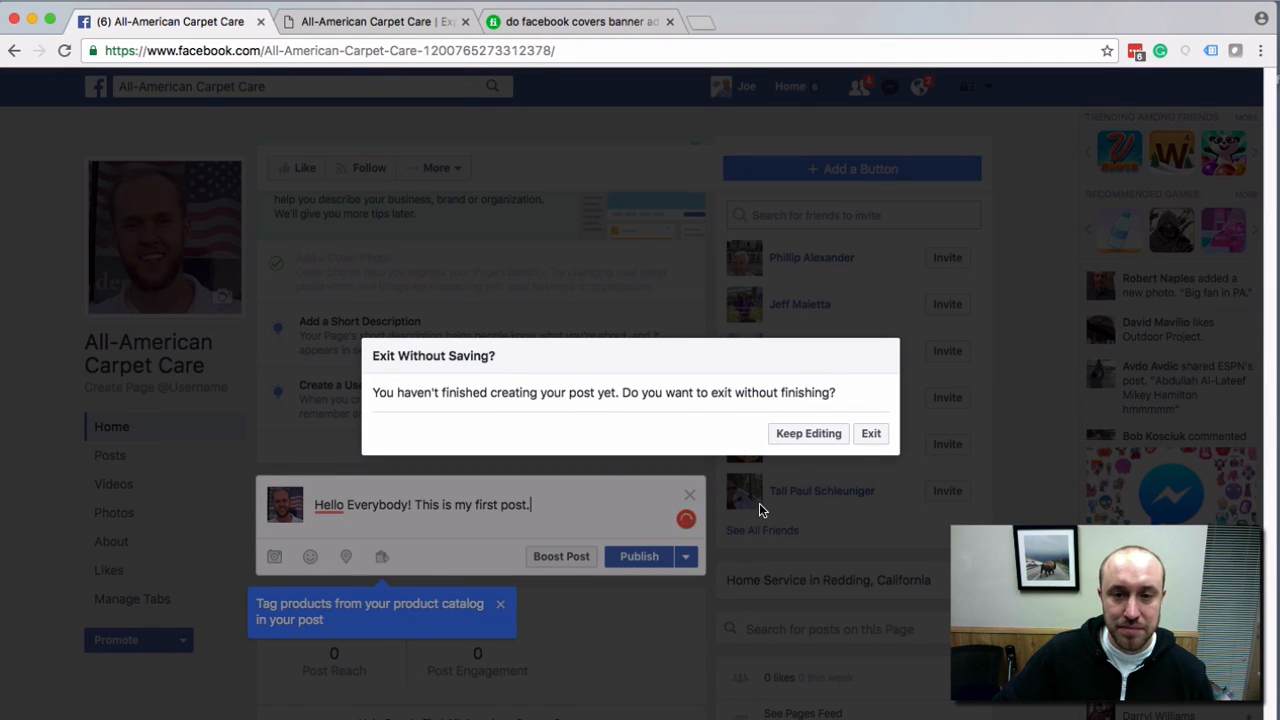
click(870, 434)
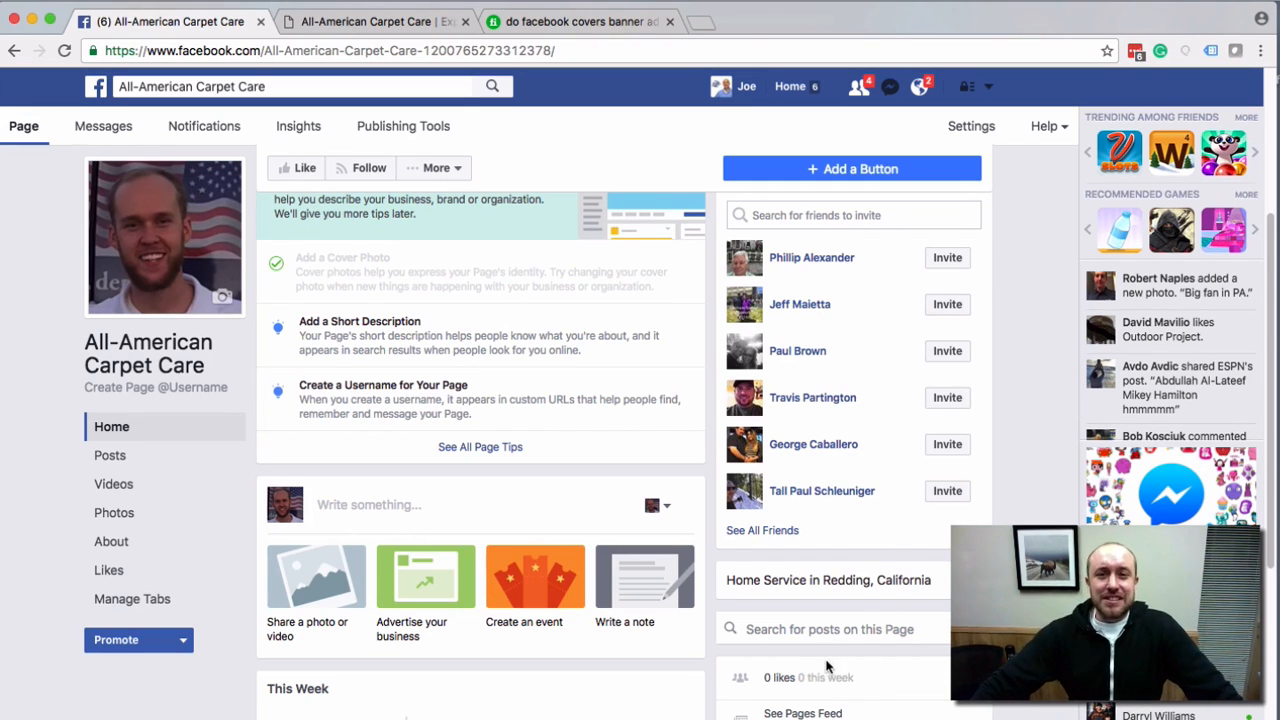
scroll(845, 690, up, 4)
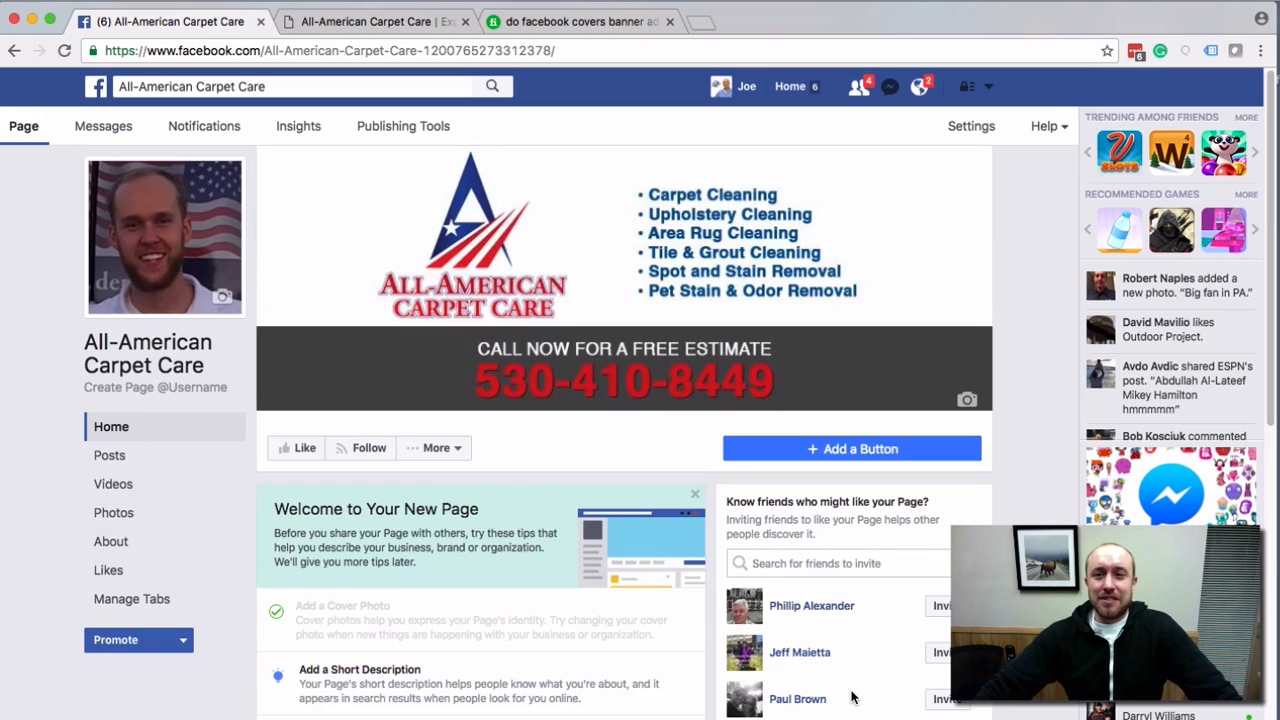
Start creating a new ad in Ads Manager and dismiss the introduction about the changed objectives.
click(988, 89)
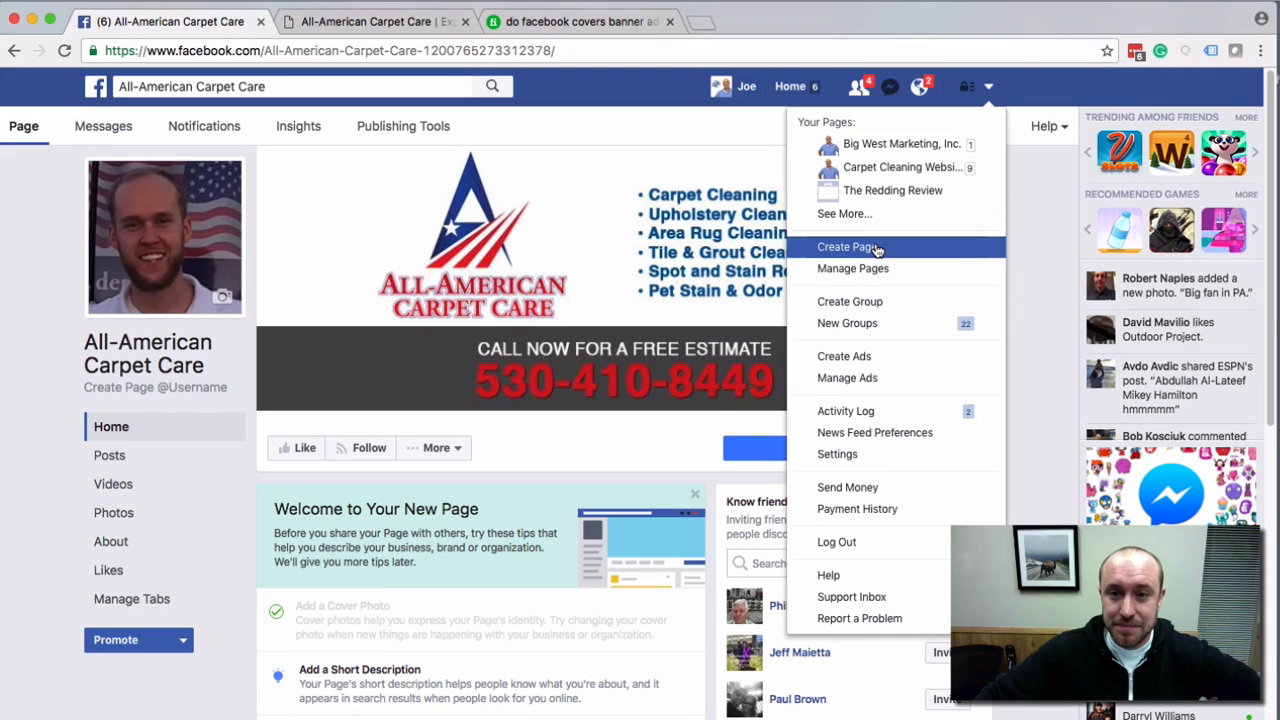
click(871, 360)
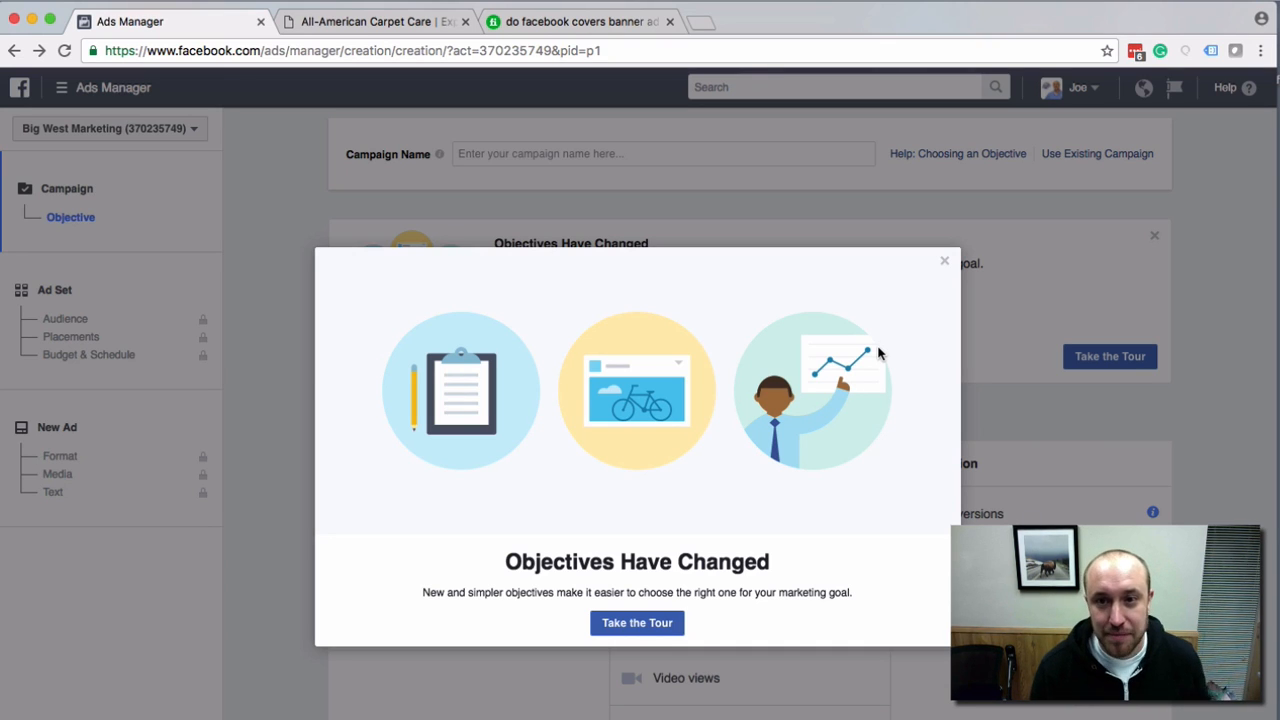
click(944, 261)
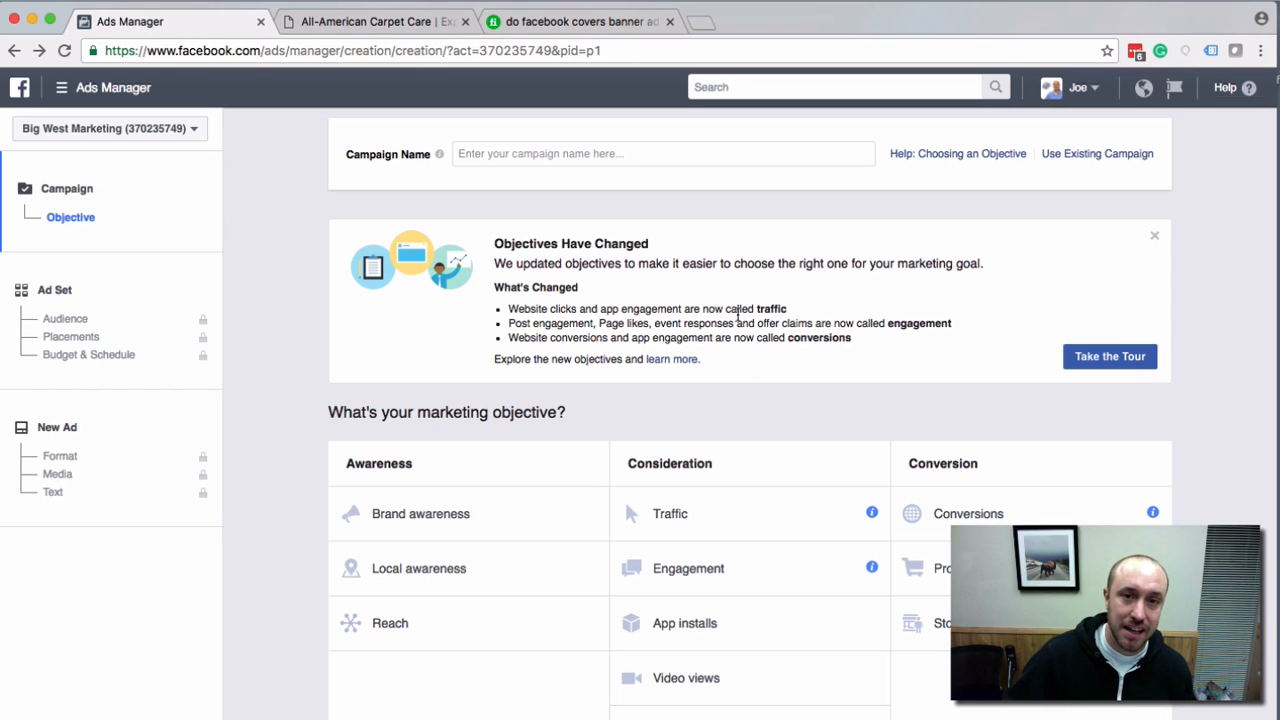
Name the new campaign "All American Ads".
click(620, 155)
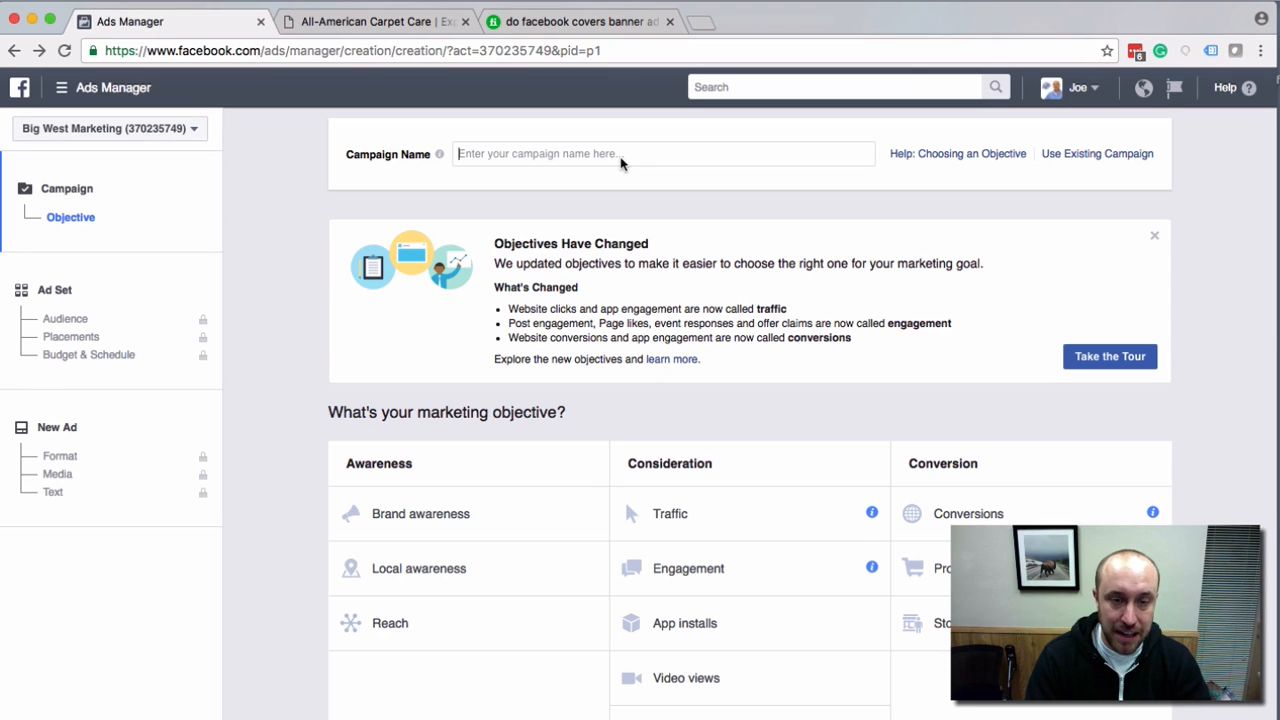
click(620, 163)
text(All Aa)
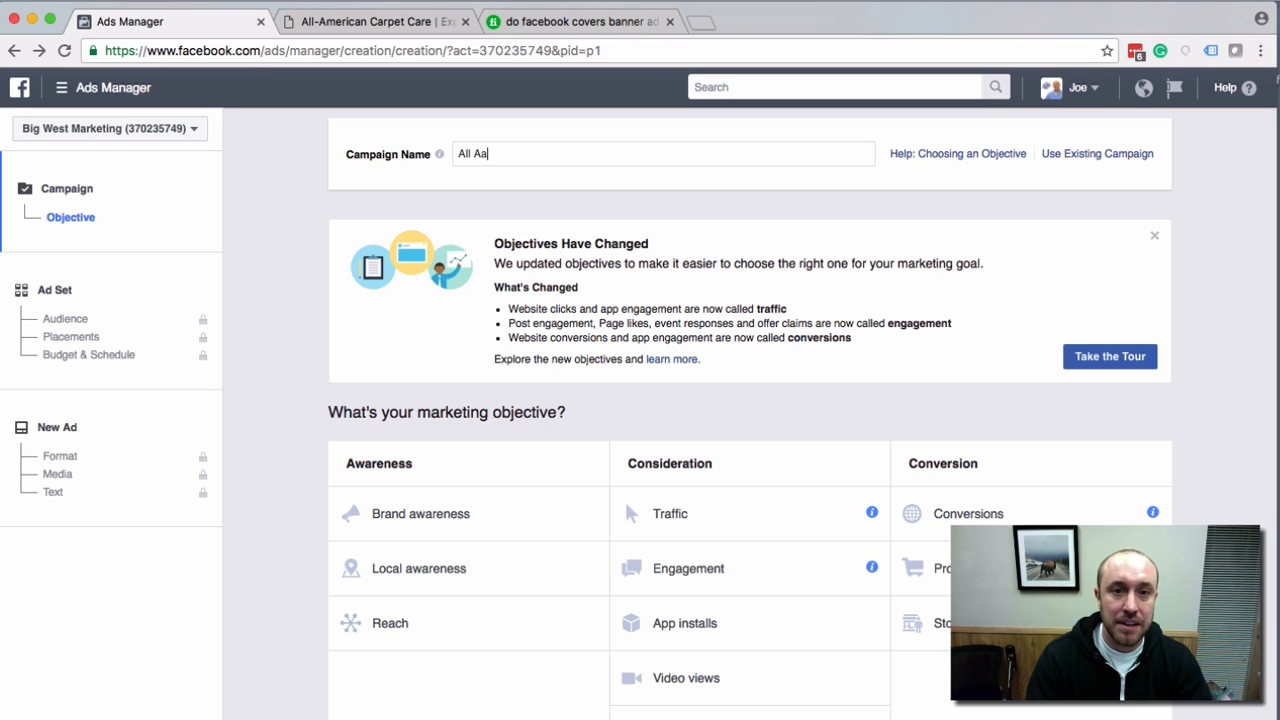
key(BackSpace)
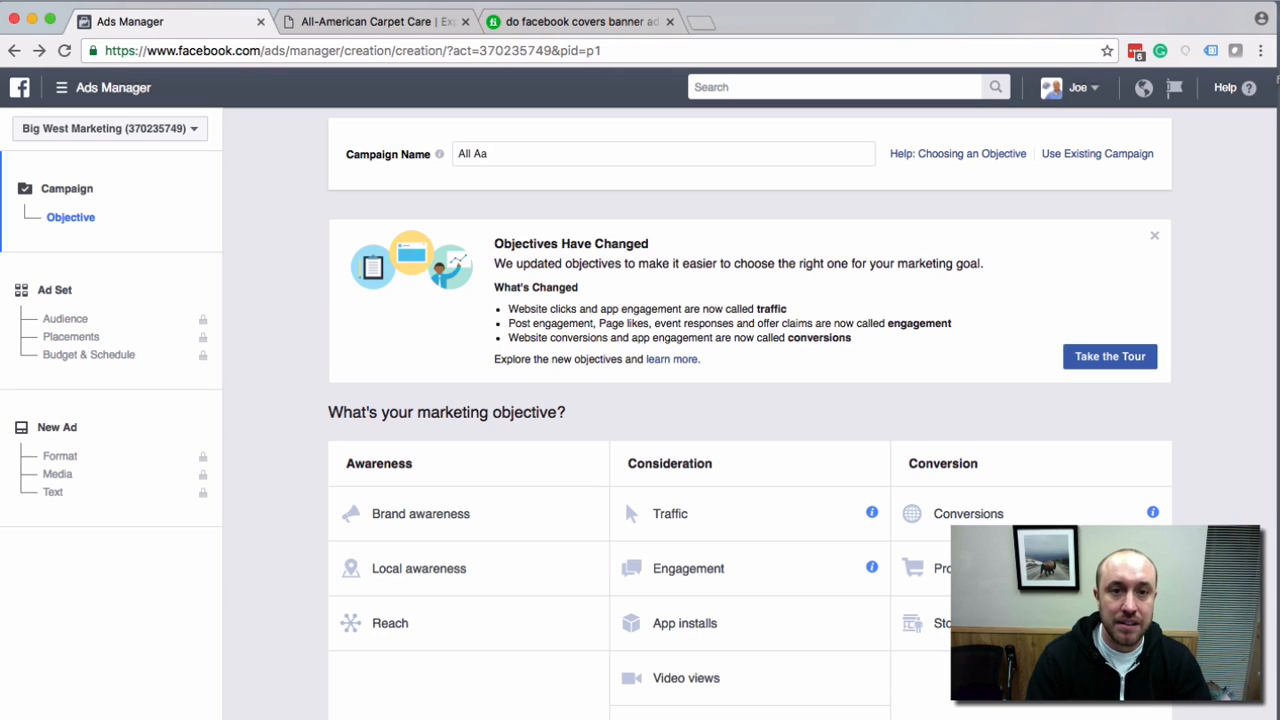
text(merican Ads)
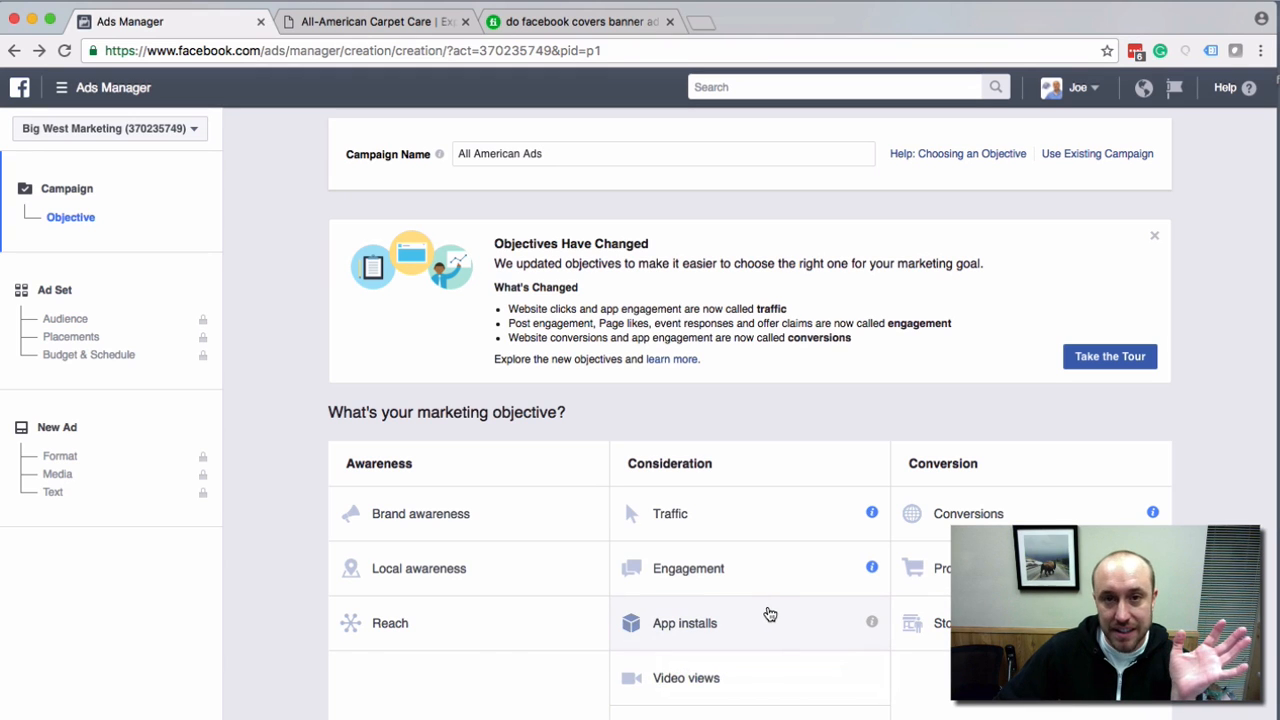
Choose Traffic as the campaign's marketing objective and continue to the ad set settings.
click(692, 517)
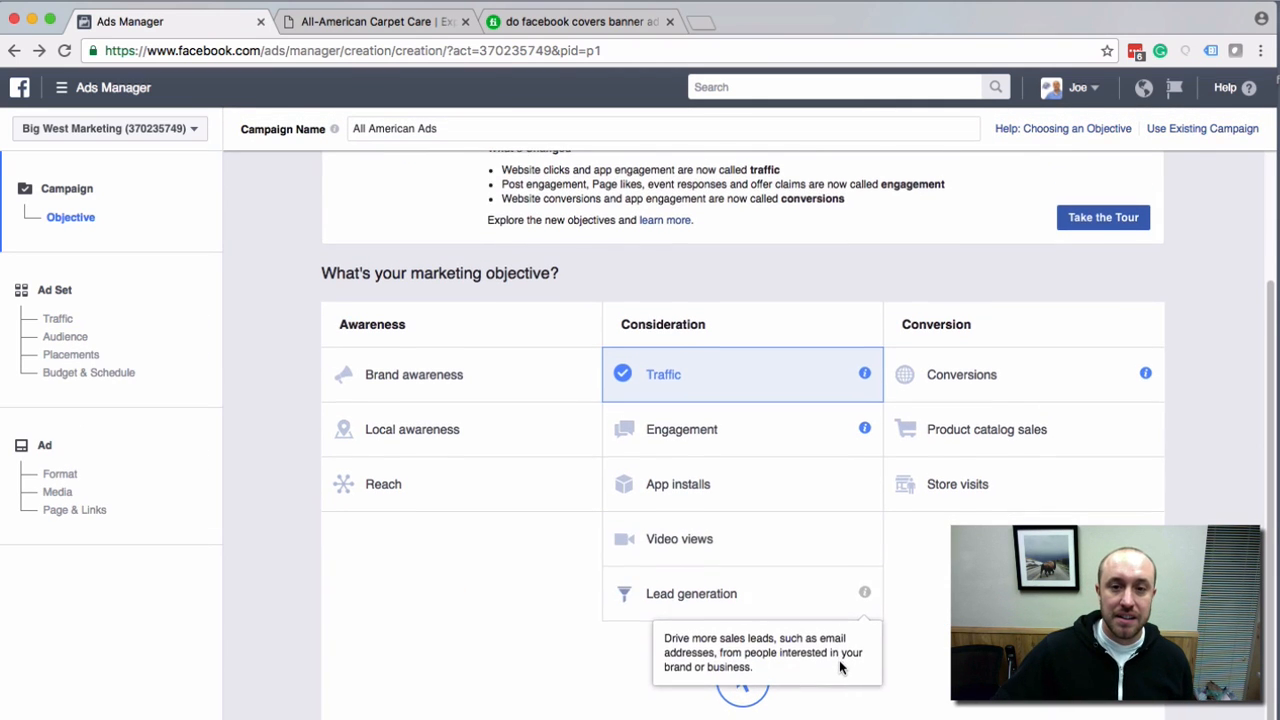
scroll(839, 660, down, 3)
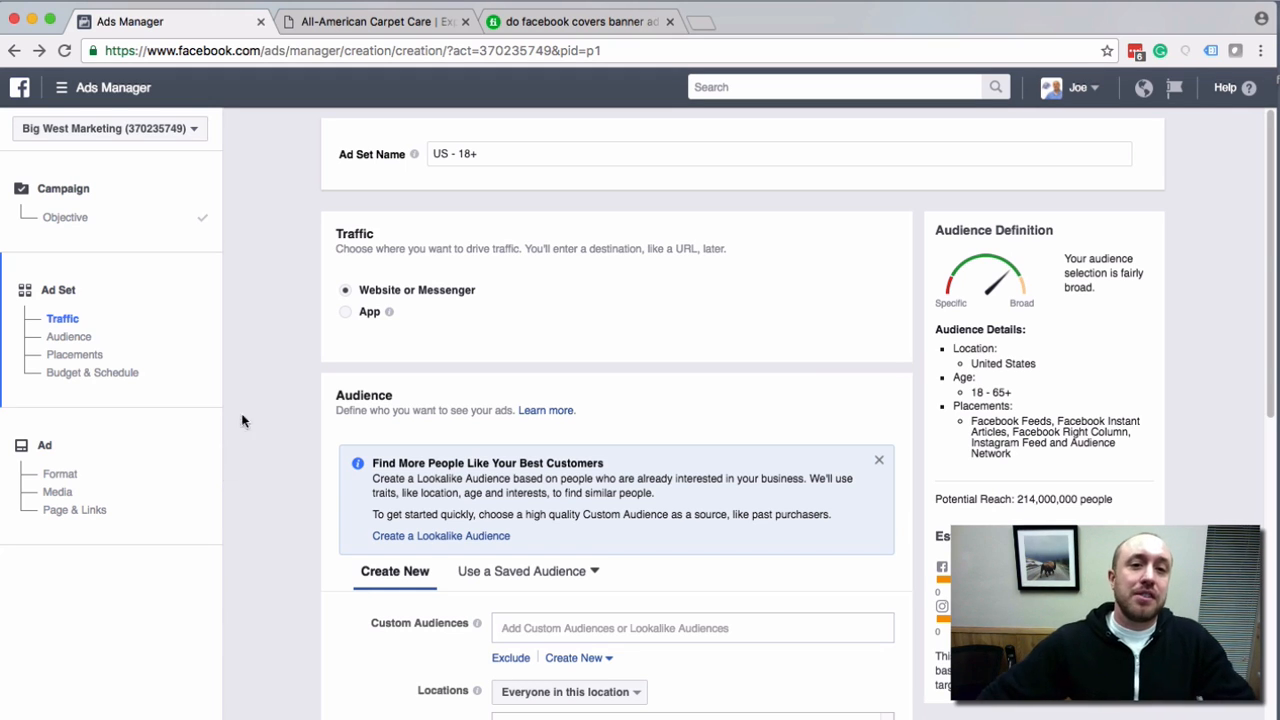
Replace the default ad set name with "Carpet Cleaning".
click(480, 155)
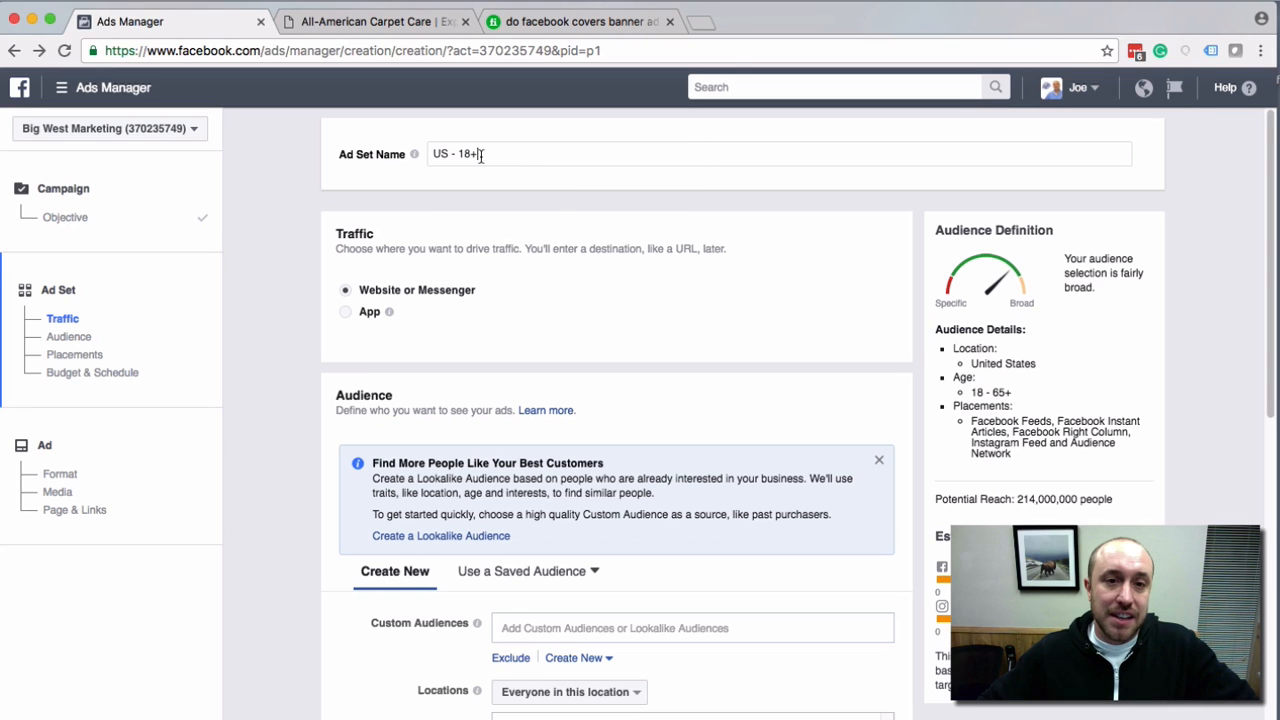
triple_click(480, 155)
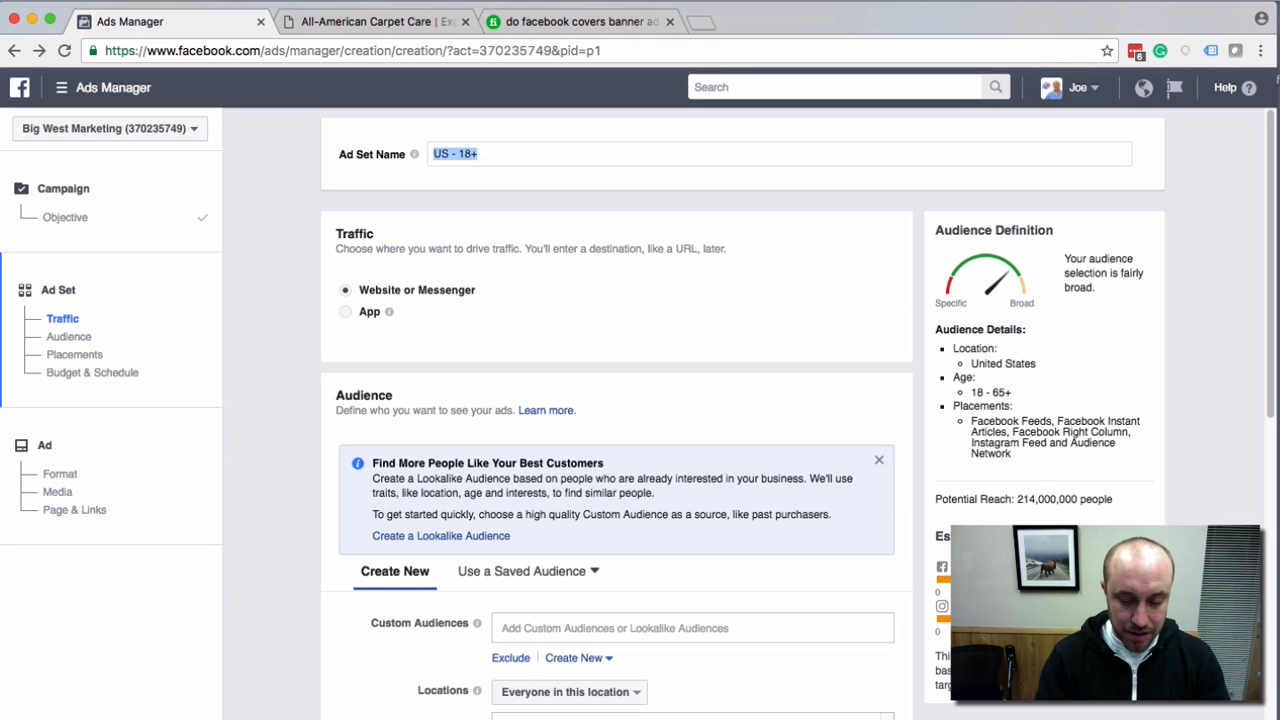
text(Carpet Cleaning)
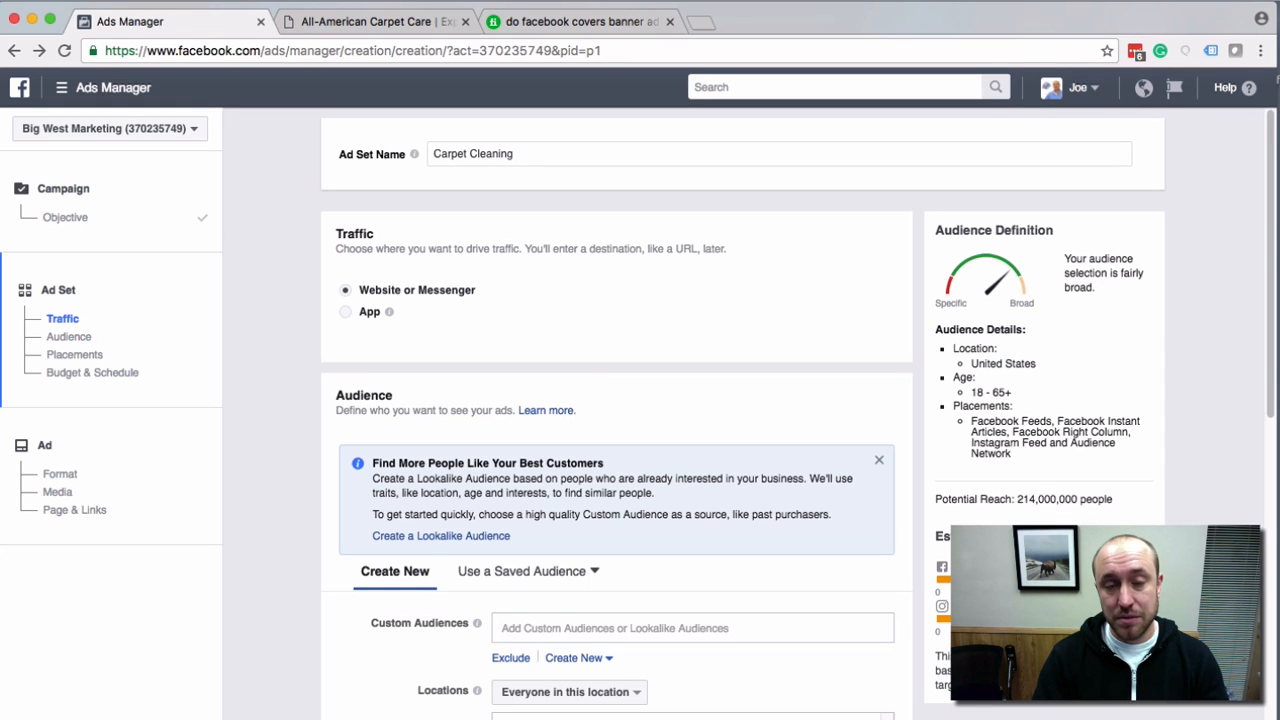
Extend the ad set name to "Carpet Cleaning Female with Pets".
text(F)
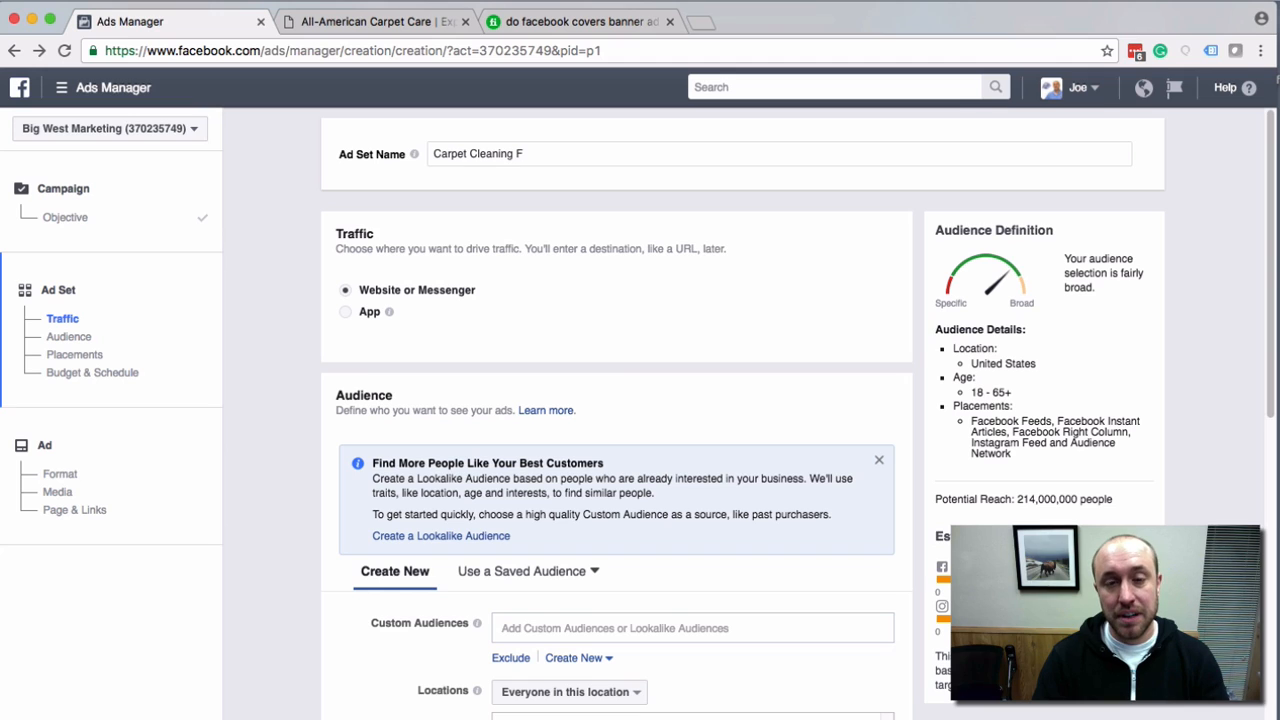
text(emale )
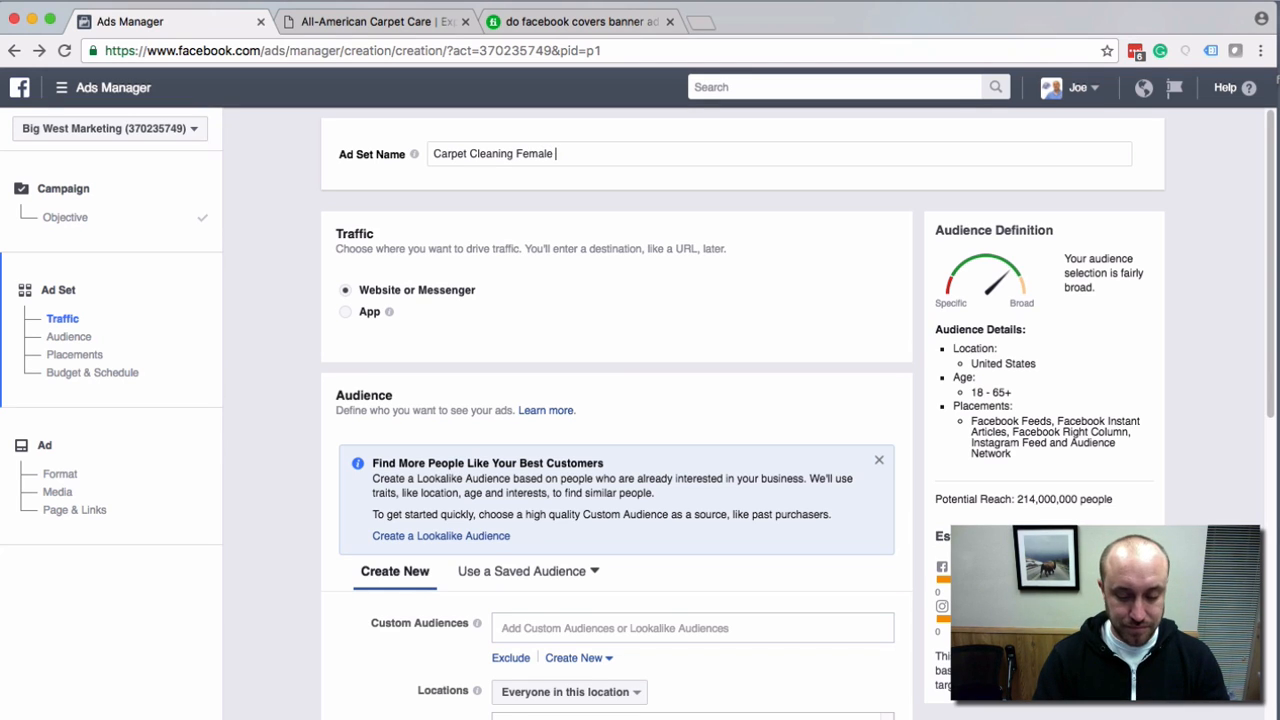
text(Pet)
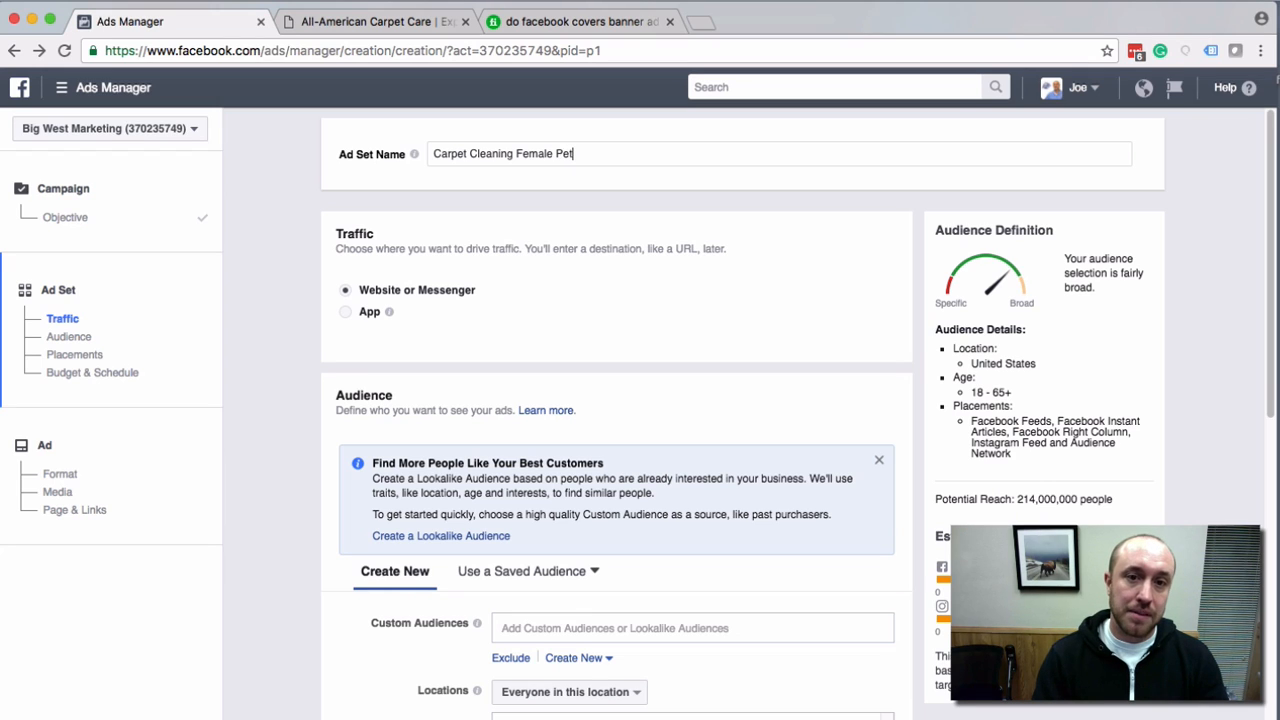
key(BackSpace)
key(BackSpace)
key(BackSpace)
key(BackSpace)
text(Wit)
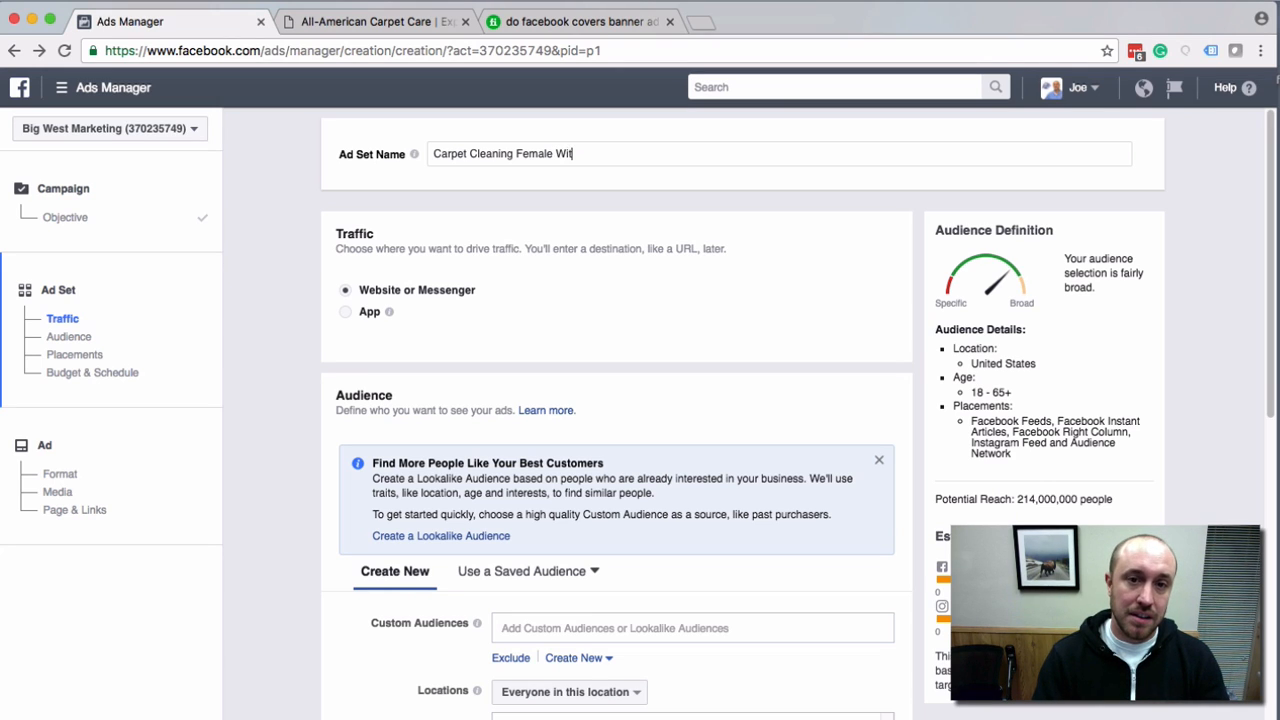
key(BackSpace)
key(BackSpace)
key(BackSpace)
text(wi)
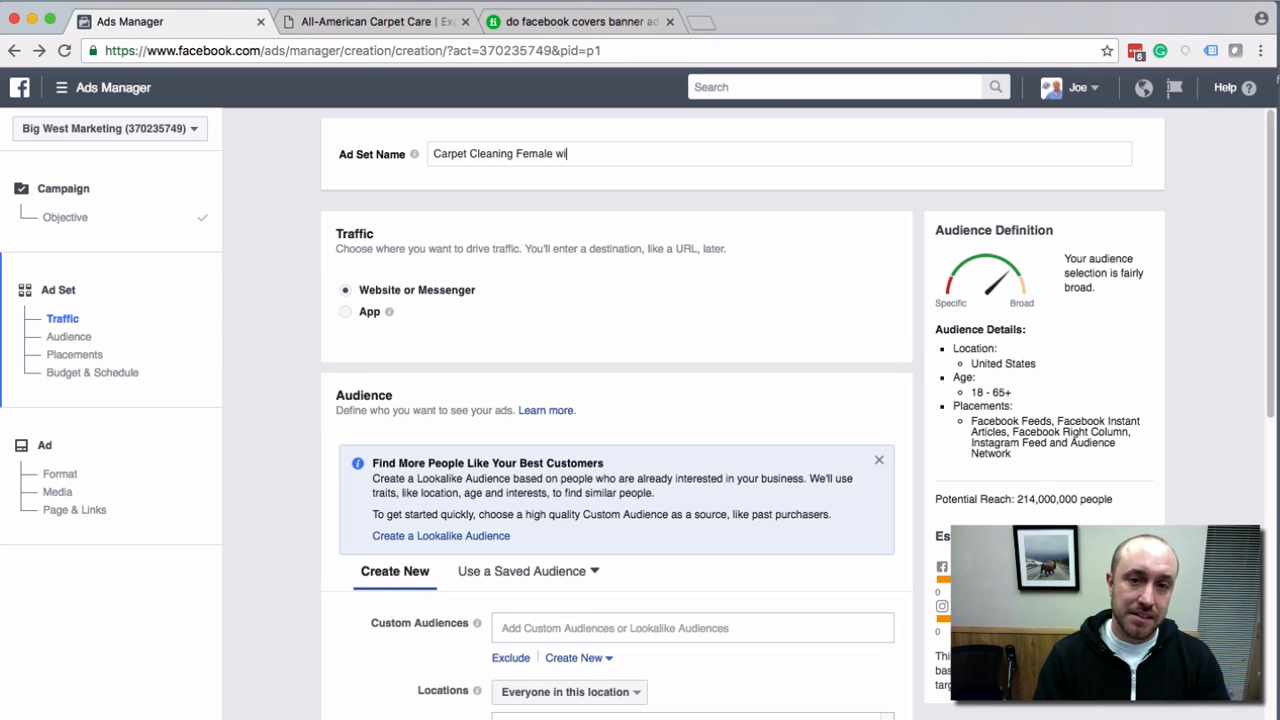
text(th Pets)
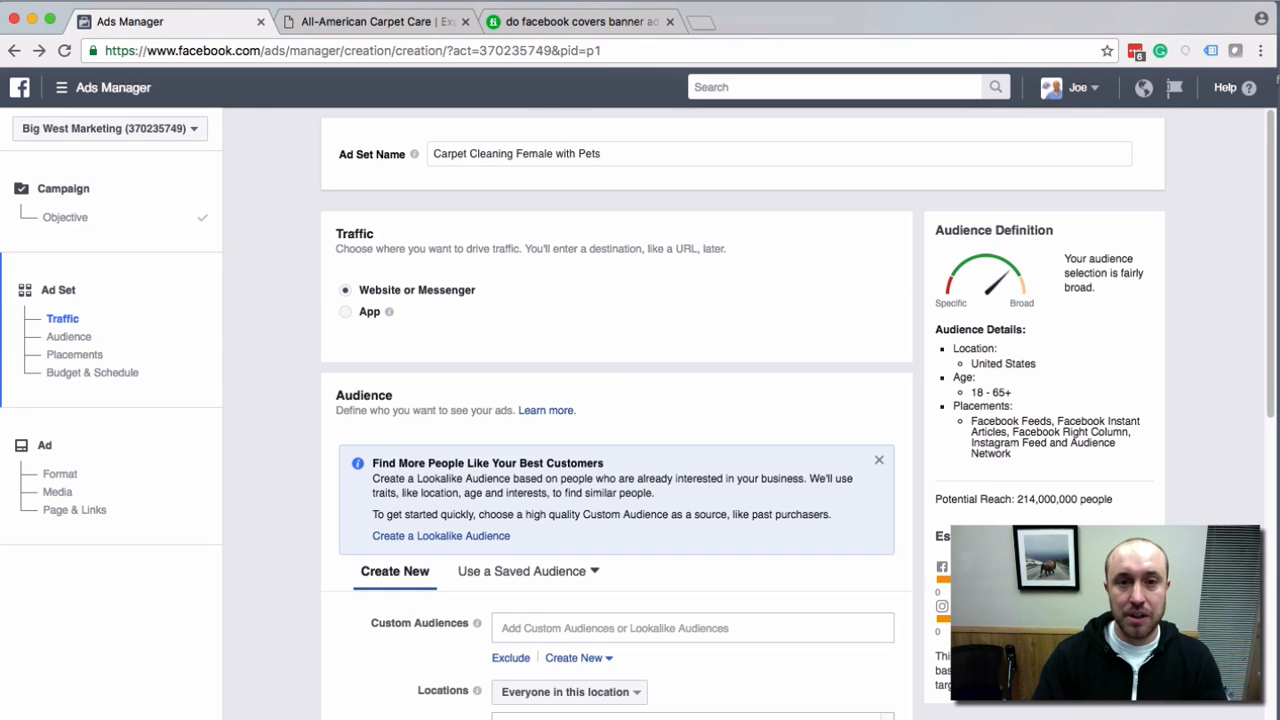
Remove "Female with Pets" from the end of the ad set name.
key(BackSpace)
key(BackSpace)
key(BackSpace)
key(BackSpace)
key(BackSpace)
key(BackSpace)
key(BackSpace)
key(BackSpace)
key(BackSpace)
key(BackSpace)
key(BackSpace)
key(BackSpace)
key(BackSpace)
key(BackSpace)
key(BackSpace)
key(BackSpace)
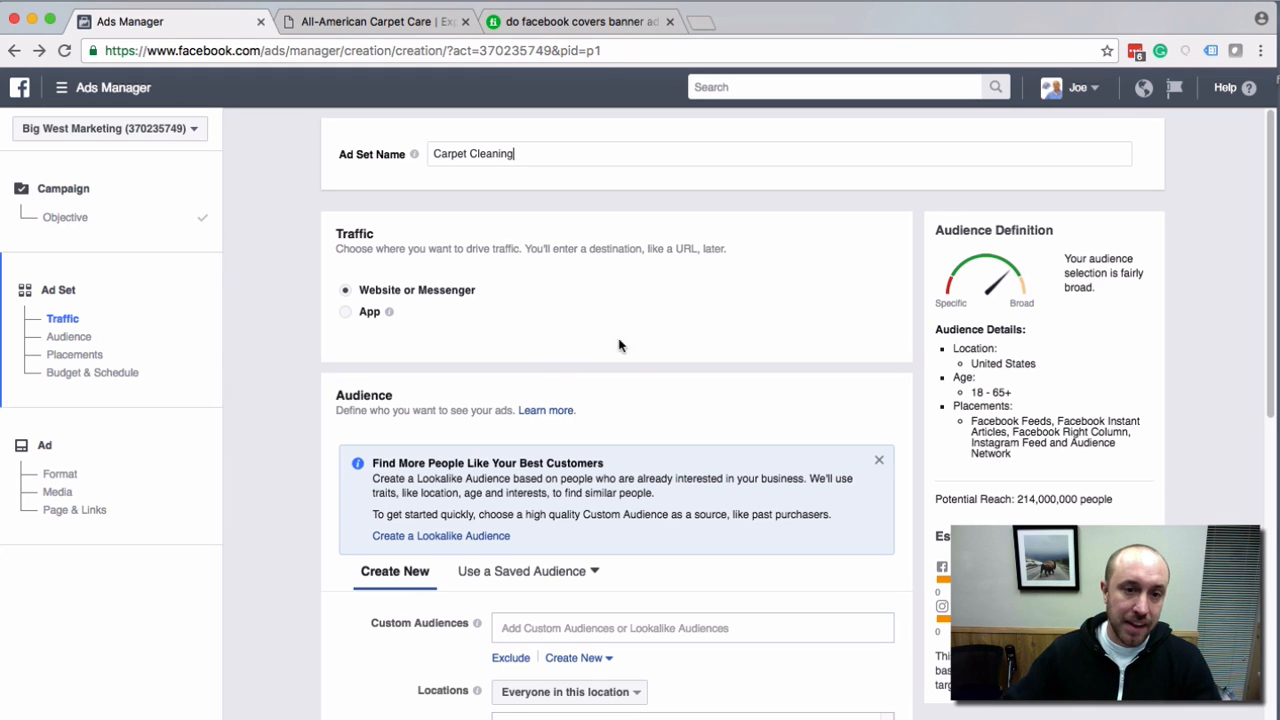
Examine the ad set's audience options, from custom audiences, locations, age and gender to detailed targeting and placements.
scroll(624, 368, down, 1)
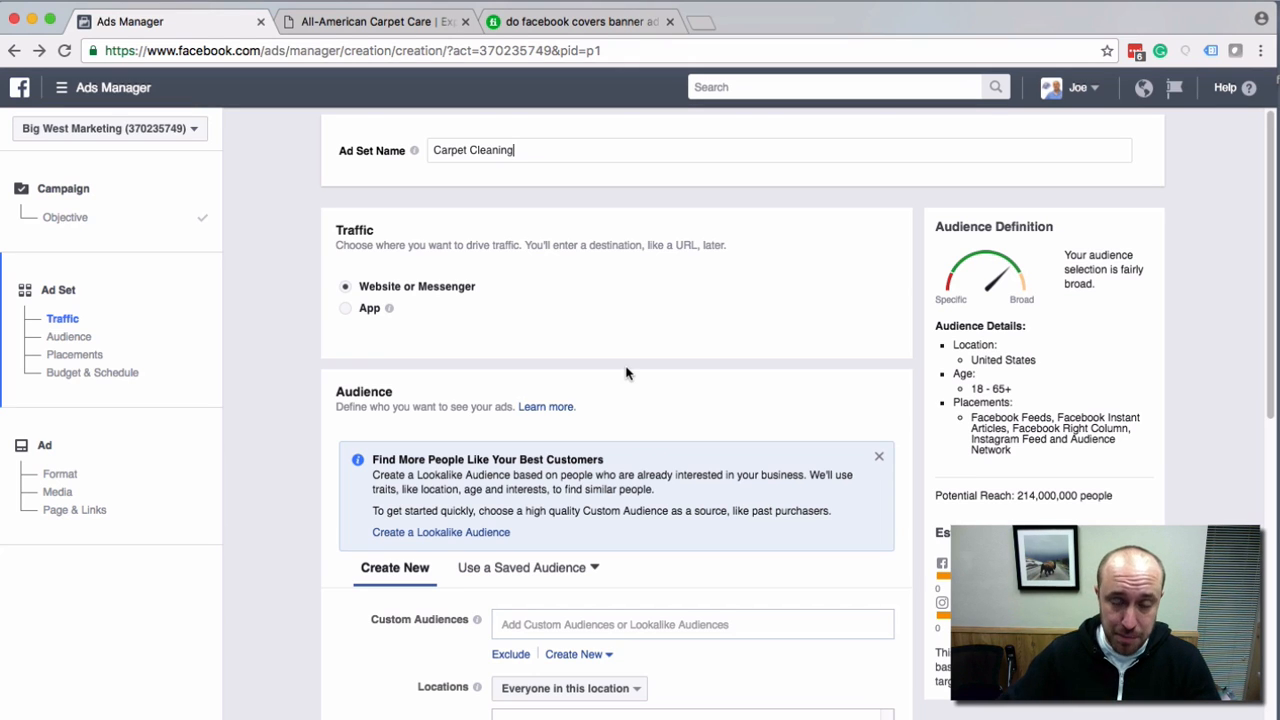
scroll(643, 432, down, 1)
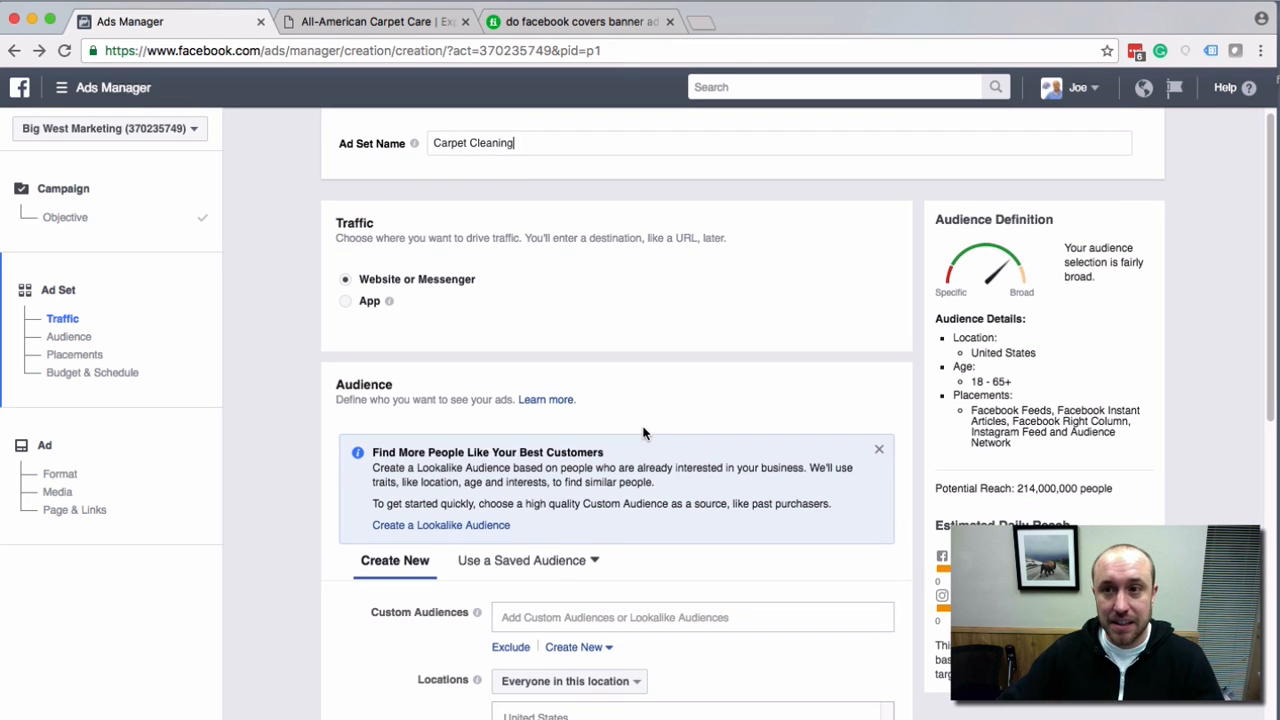
scroll(643, 432, down, 1)
scroll(643, 432, down, 4)
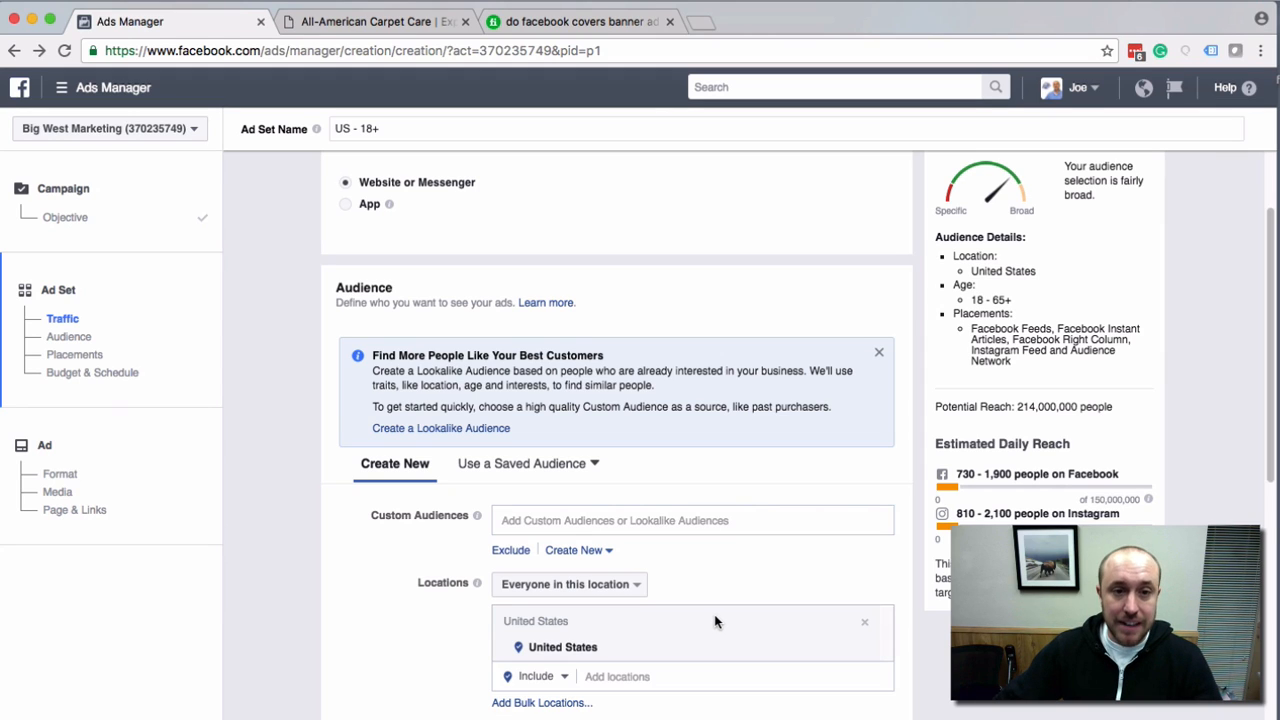
double_click(387, 287)
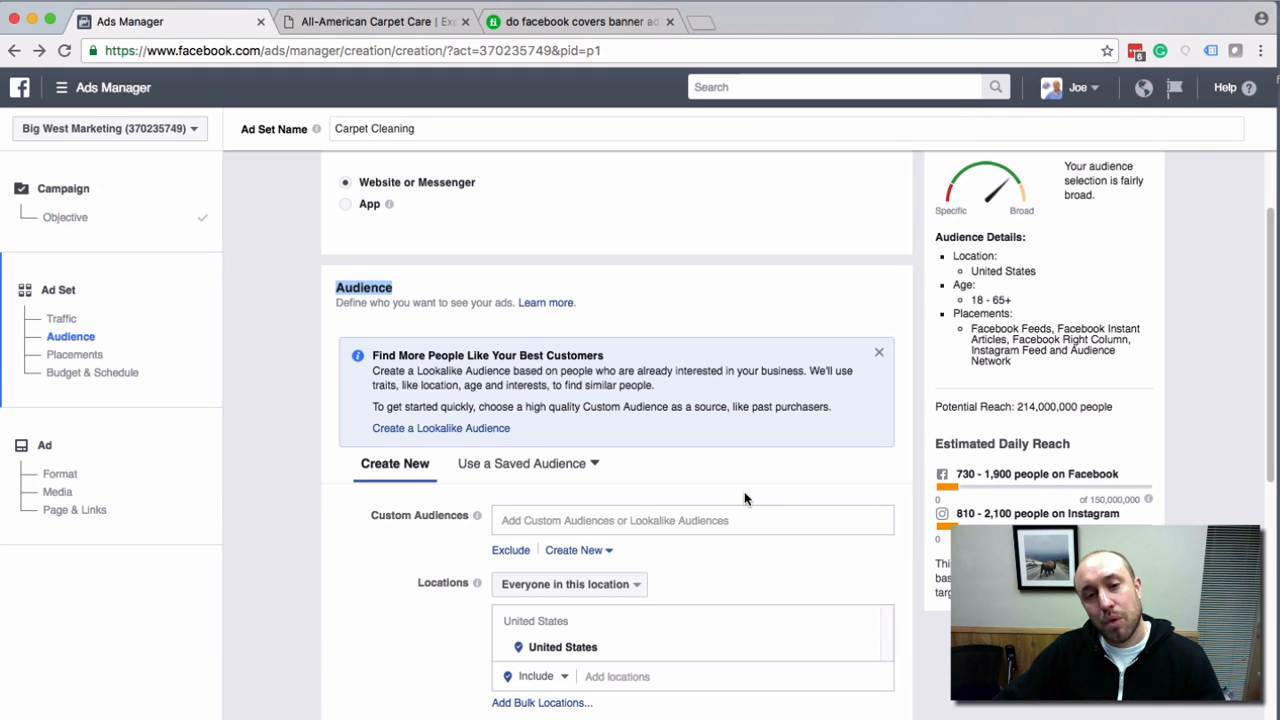
scroll(744, 498, down, 2)
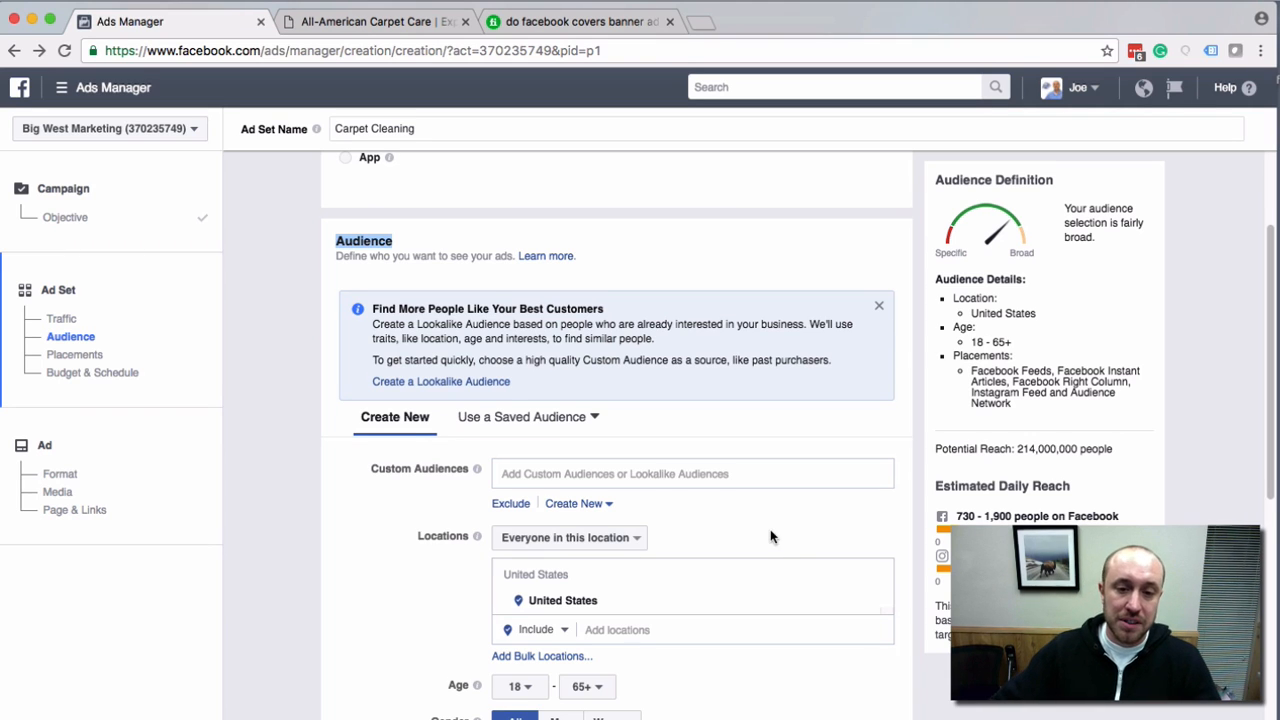
scroll(770, 537, down, 3)
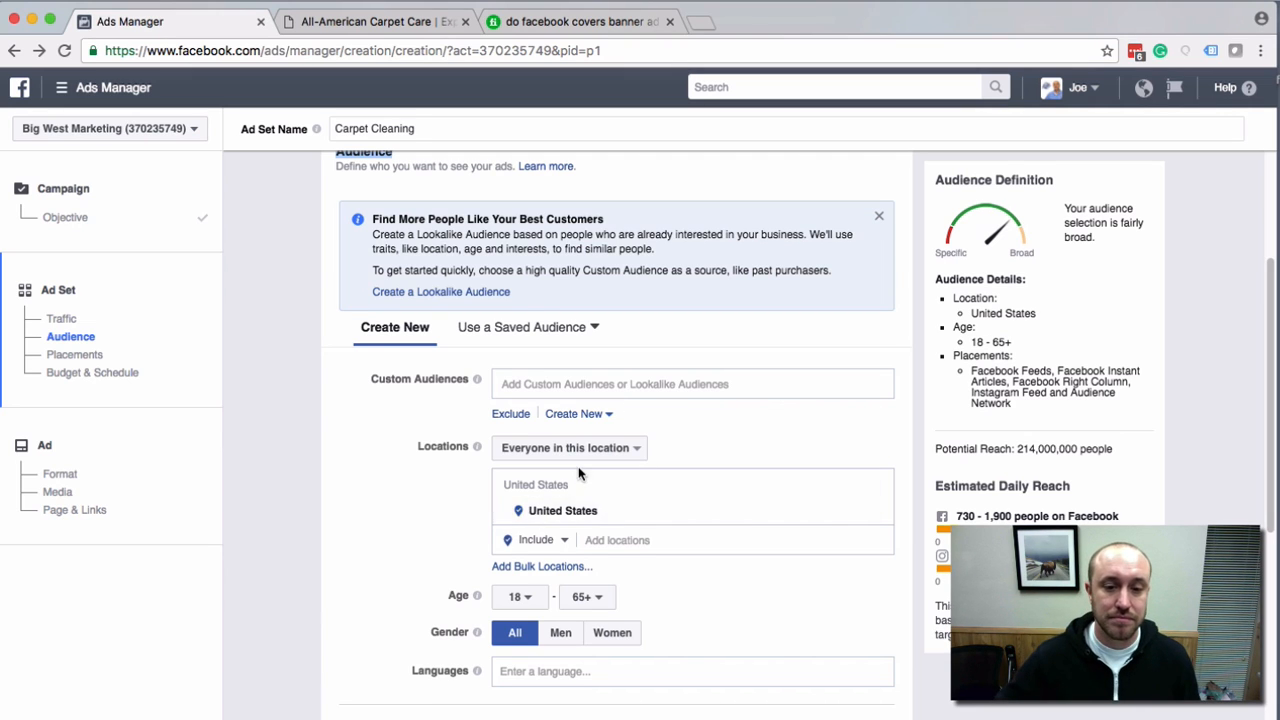
scroll(578, 466, down, 2)
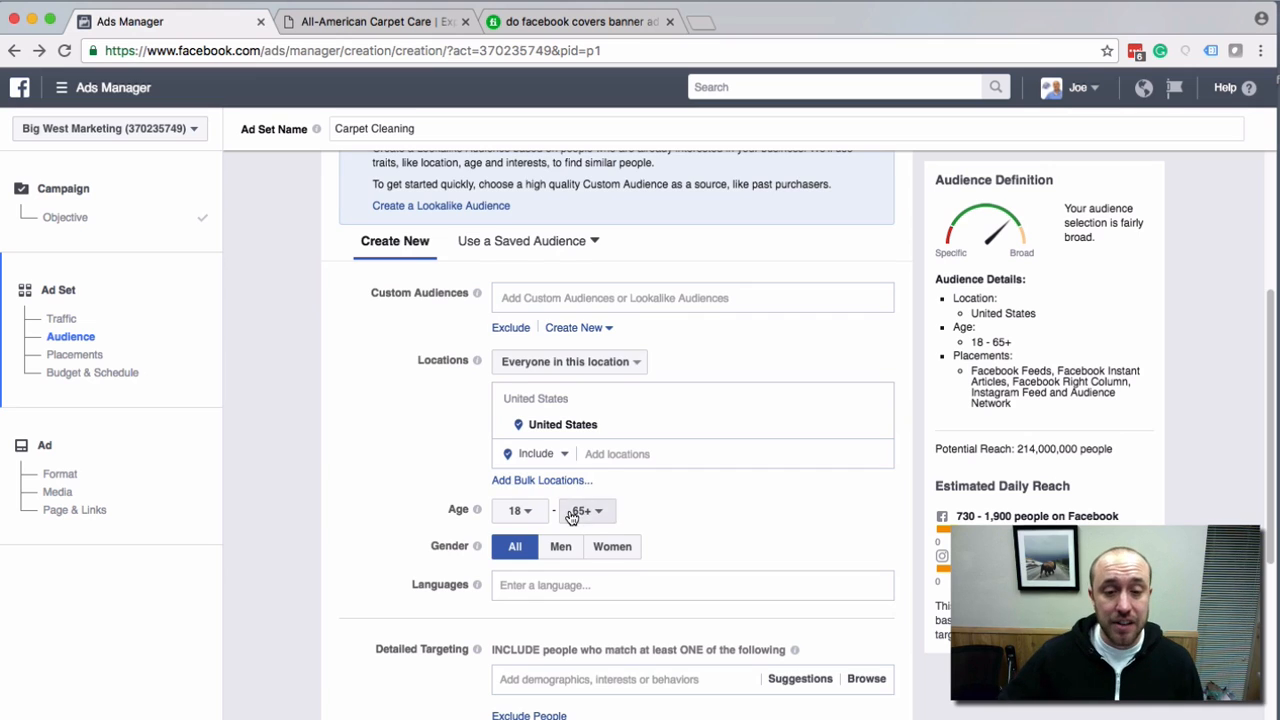
scroll(574, 511, down, 5)
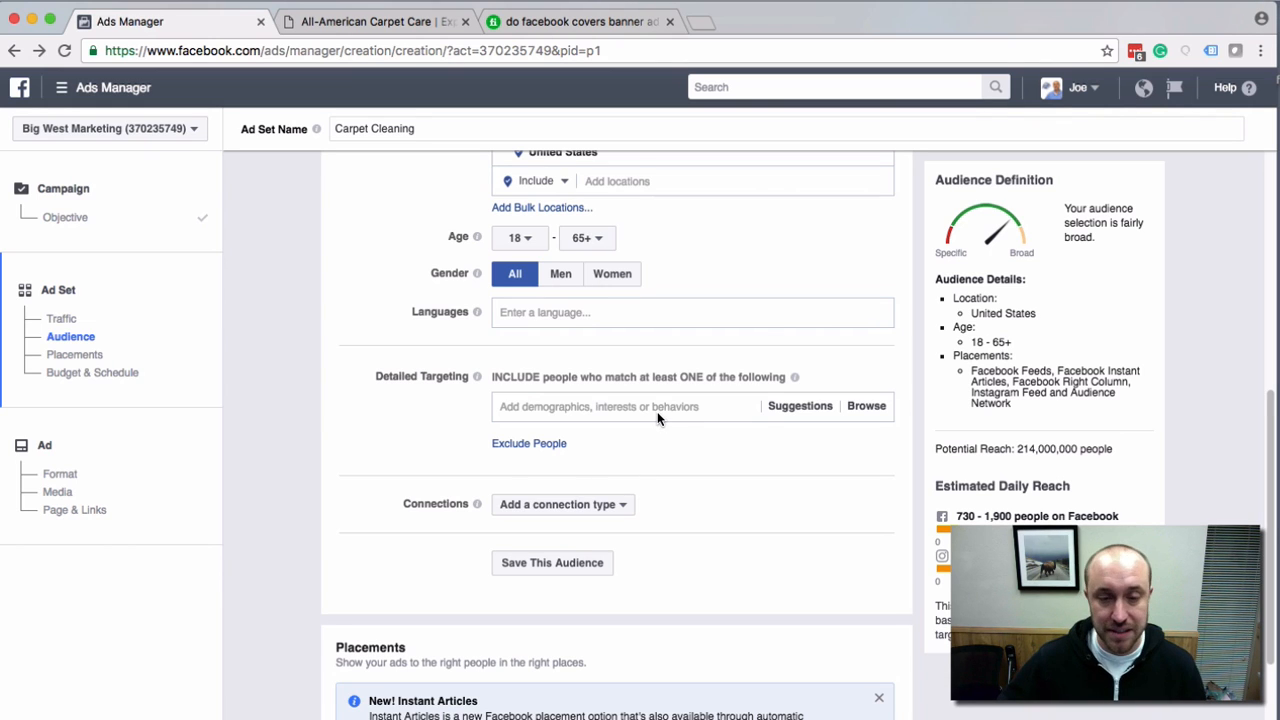
scroll(657, 418, down, 2)
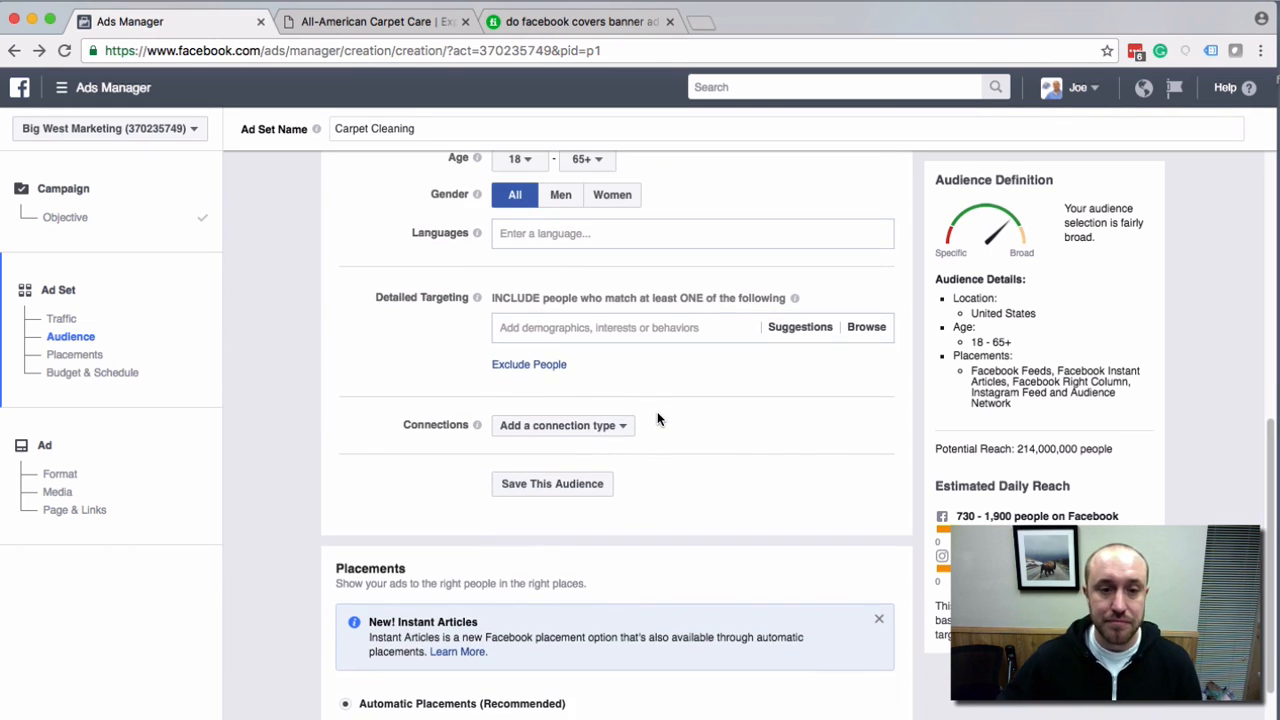
scroll(657, 418, down, 2)
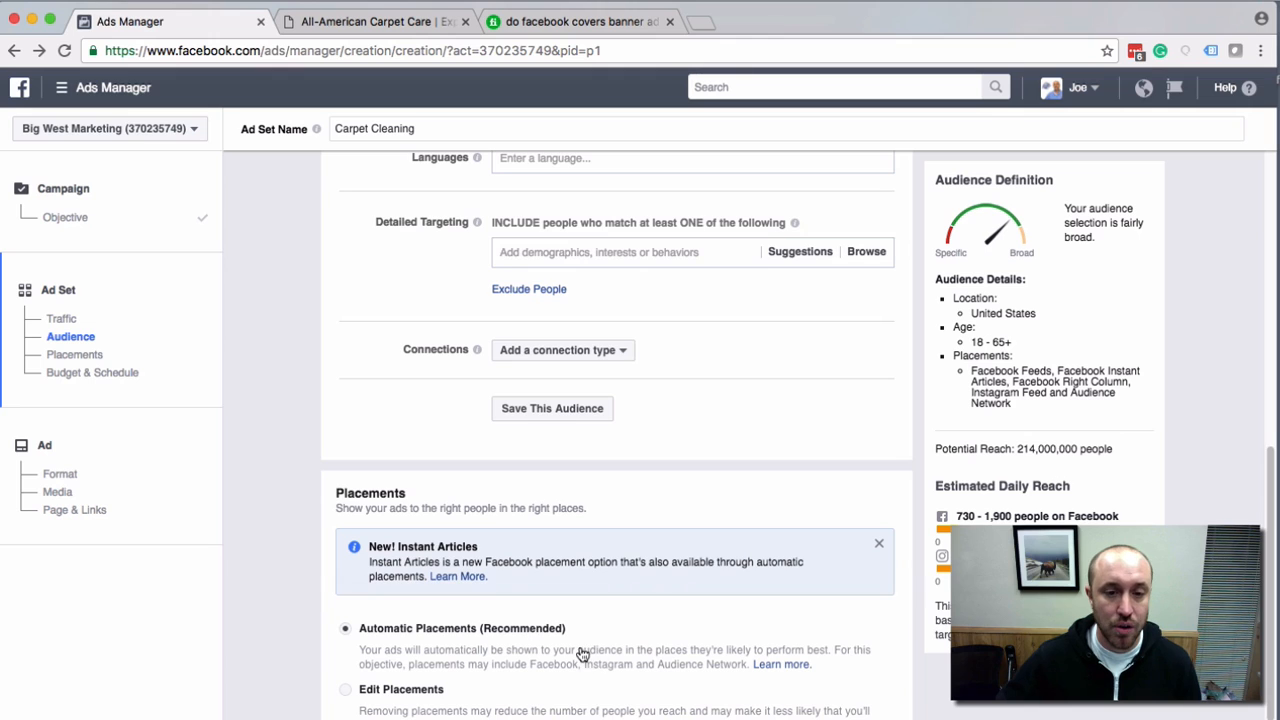
scroll(581, 654, down, 1)
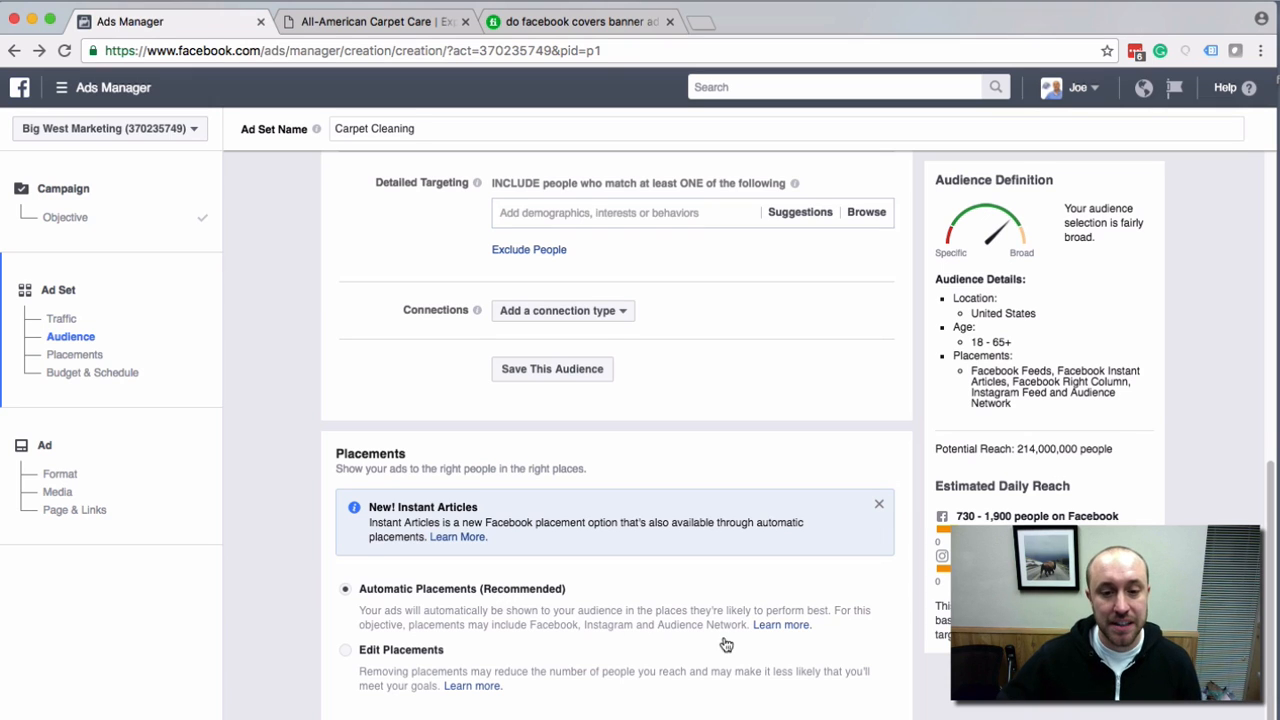
Set the ad set's daily budget to $5.00.
scroll(726, 645, down, 3)
click(640, 692)
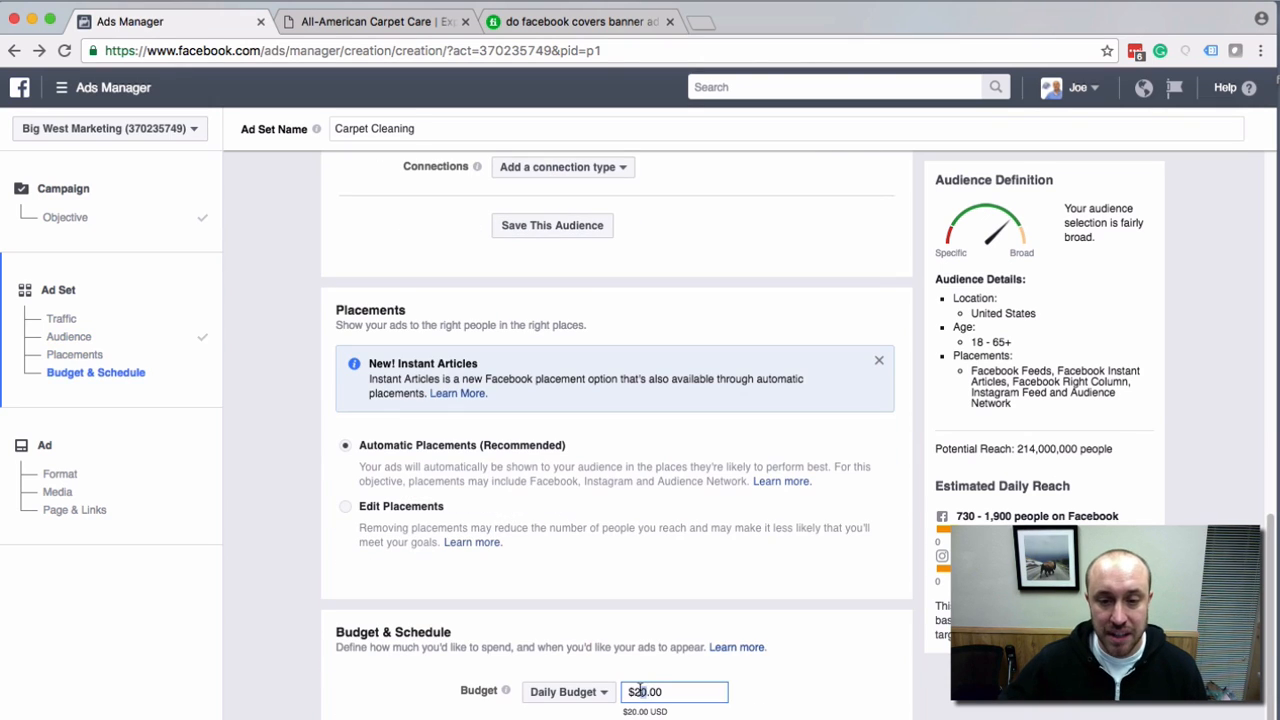
drag(646, 691, 636, 691)
text(5)
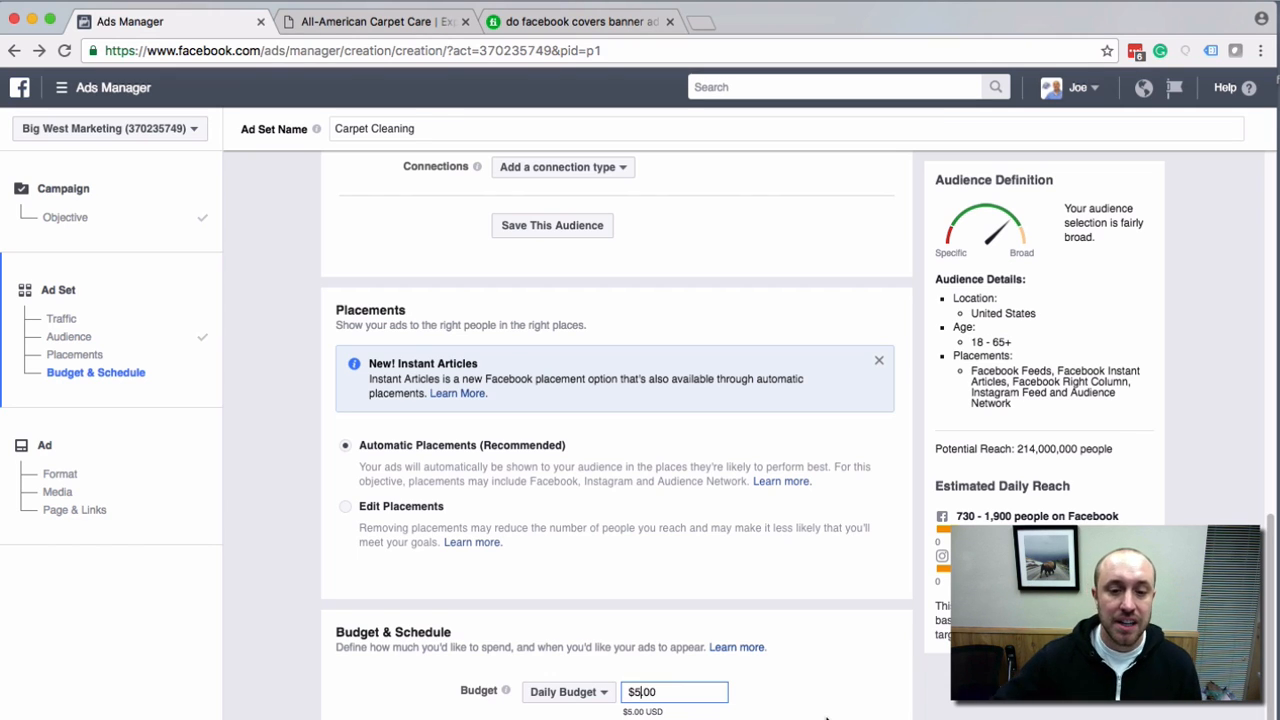
scroll(826, 717, down, 1)
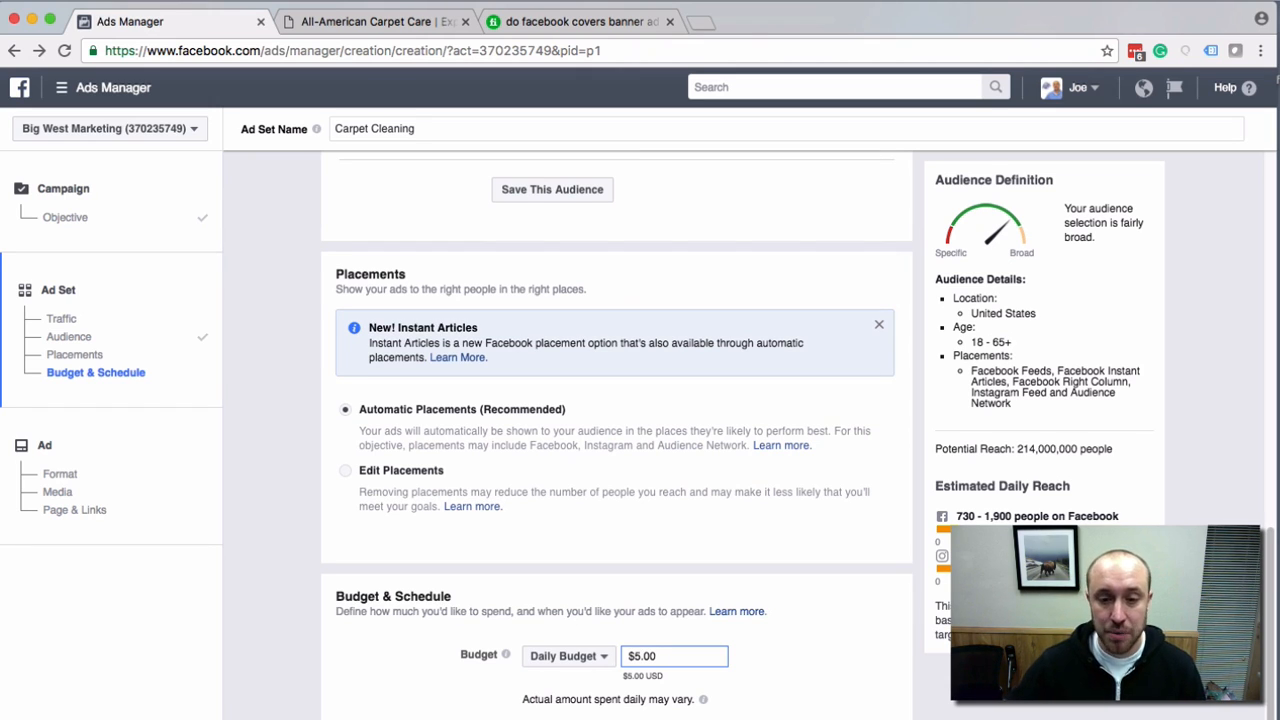
key(Return)
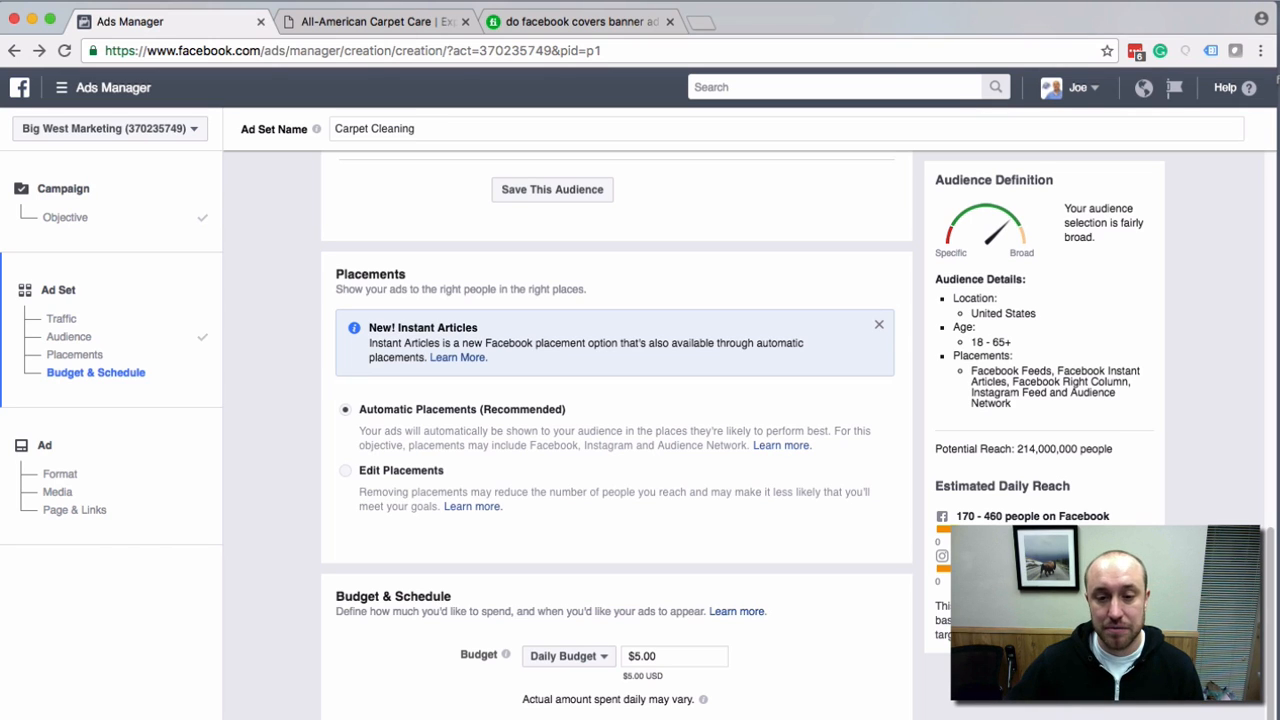
Review the ad set's schedule, delivery optimization and bid options, and return to the traffic and audience settings.
scroll(738, 716, down, 3)
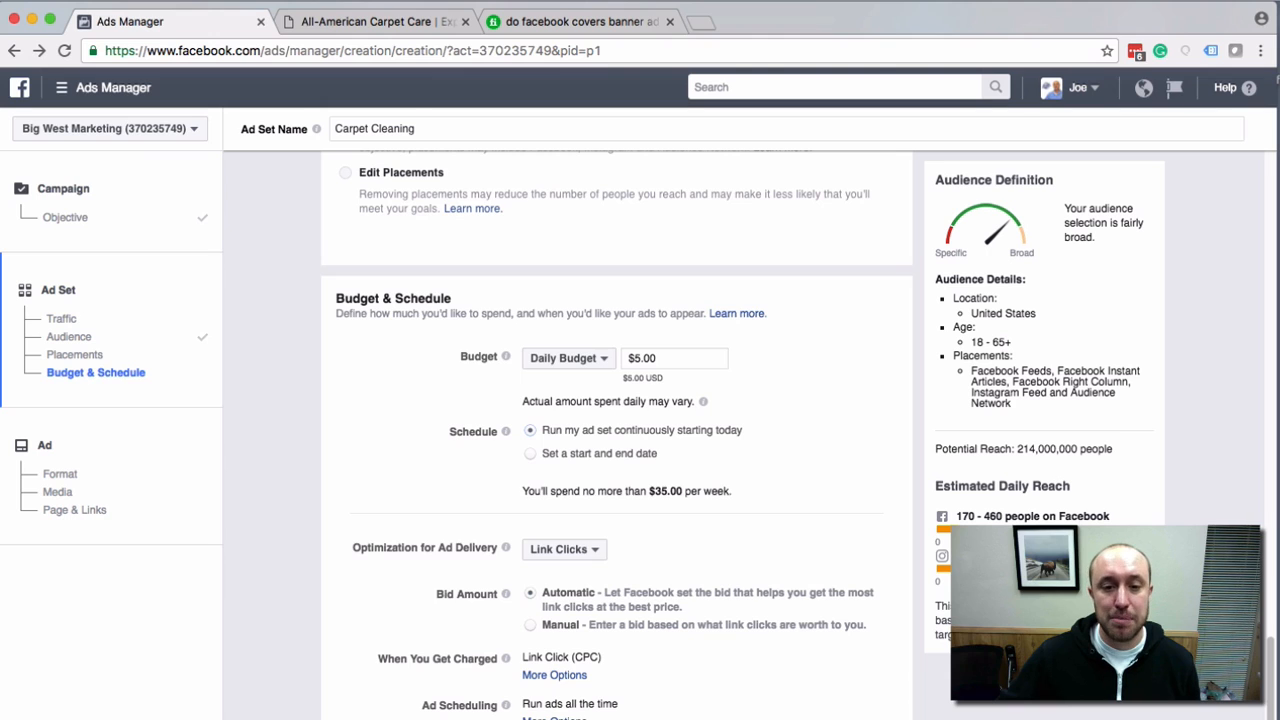
scroll(616, 430, up, 3)
scroll(616, 430, up, 10)
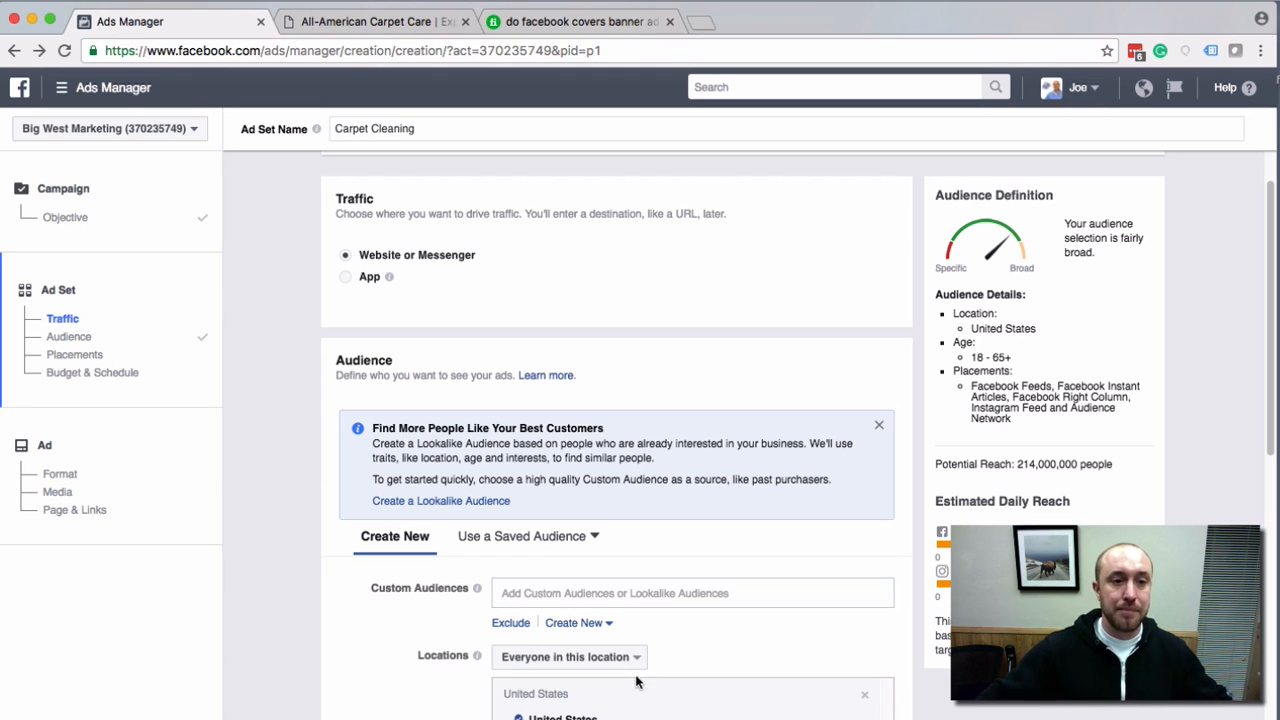
scroll(649, 668, down, 1)
scroll(649, 663, down, 2)
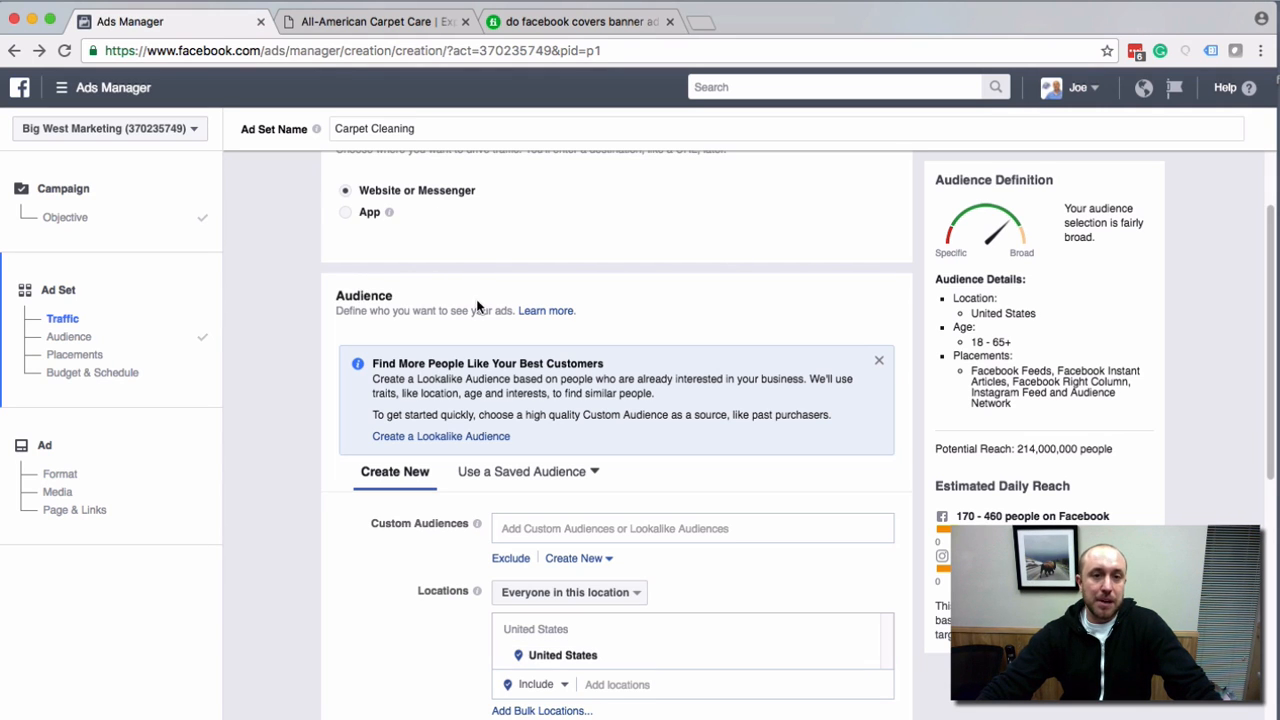
scroll(626, 390, up, 3)
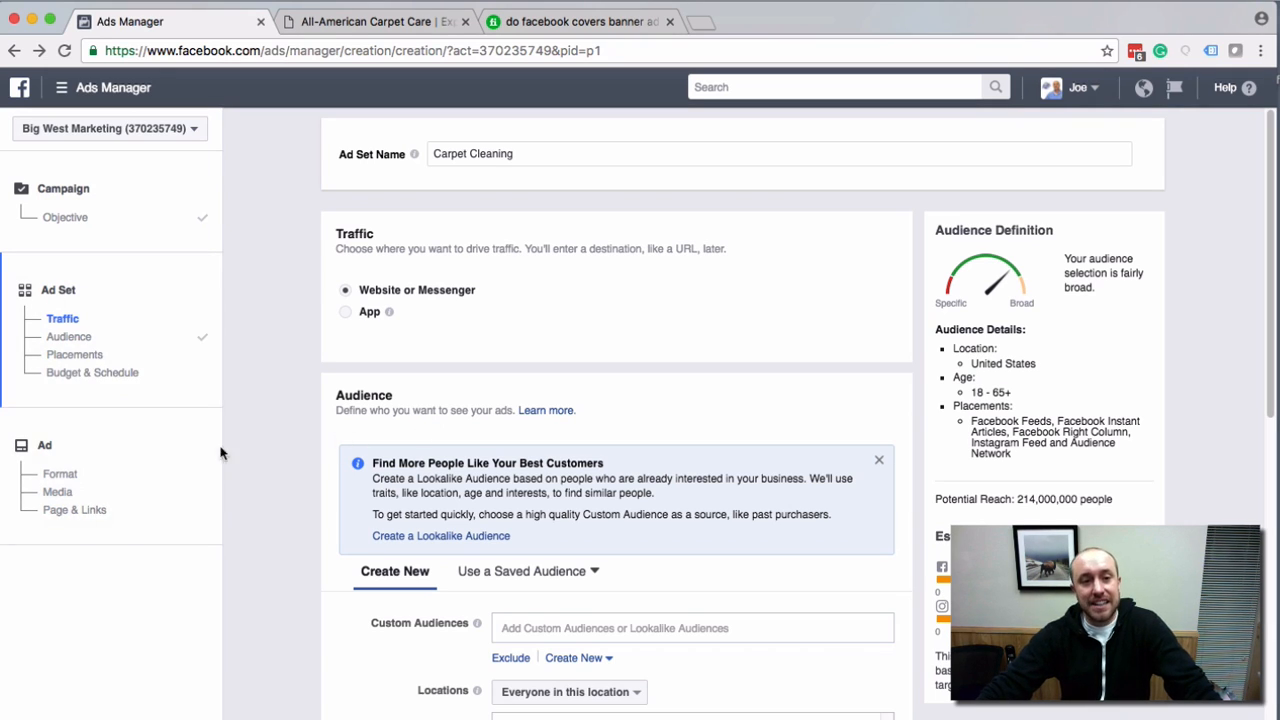
Go to the ad level and add the 655 × 370 "Win A FREE Carpet Cleaning!" dog image from the image library to the single-image ad.
click(46, 452)
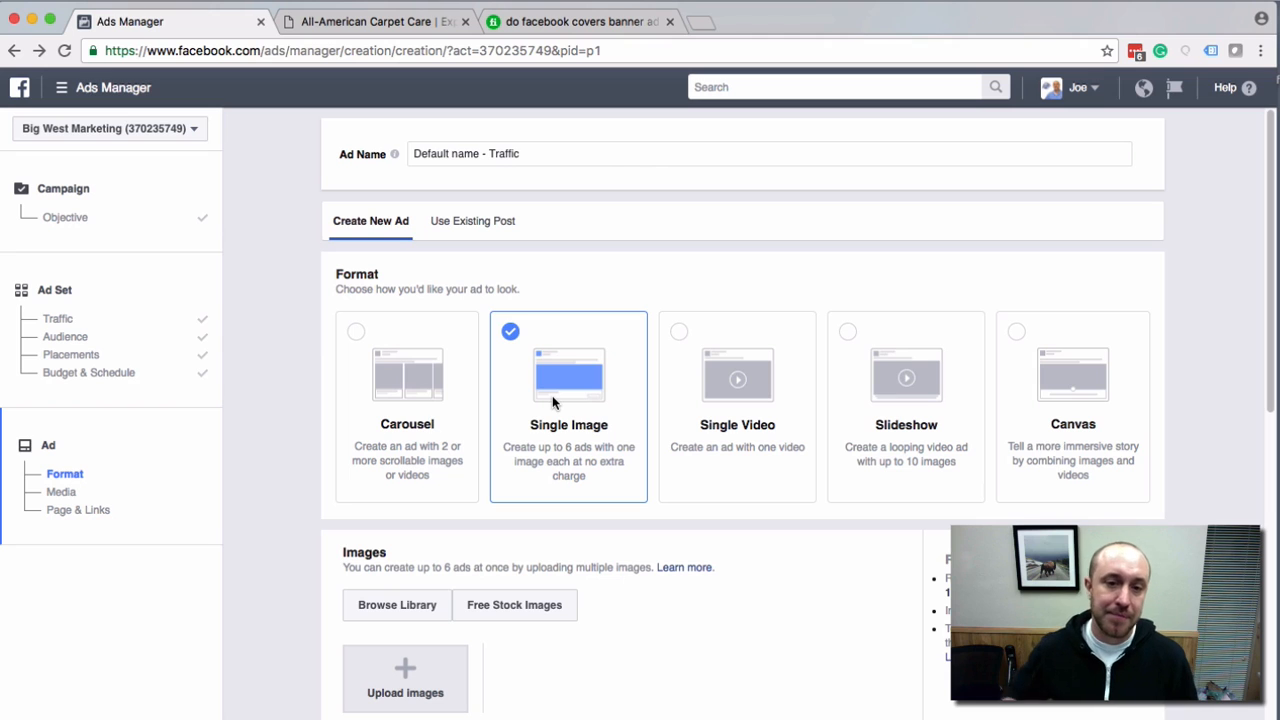
scroll(697, 582, down, 2)
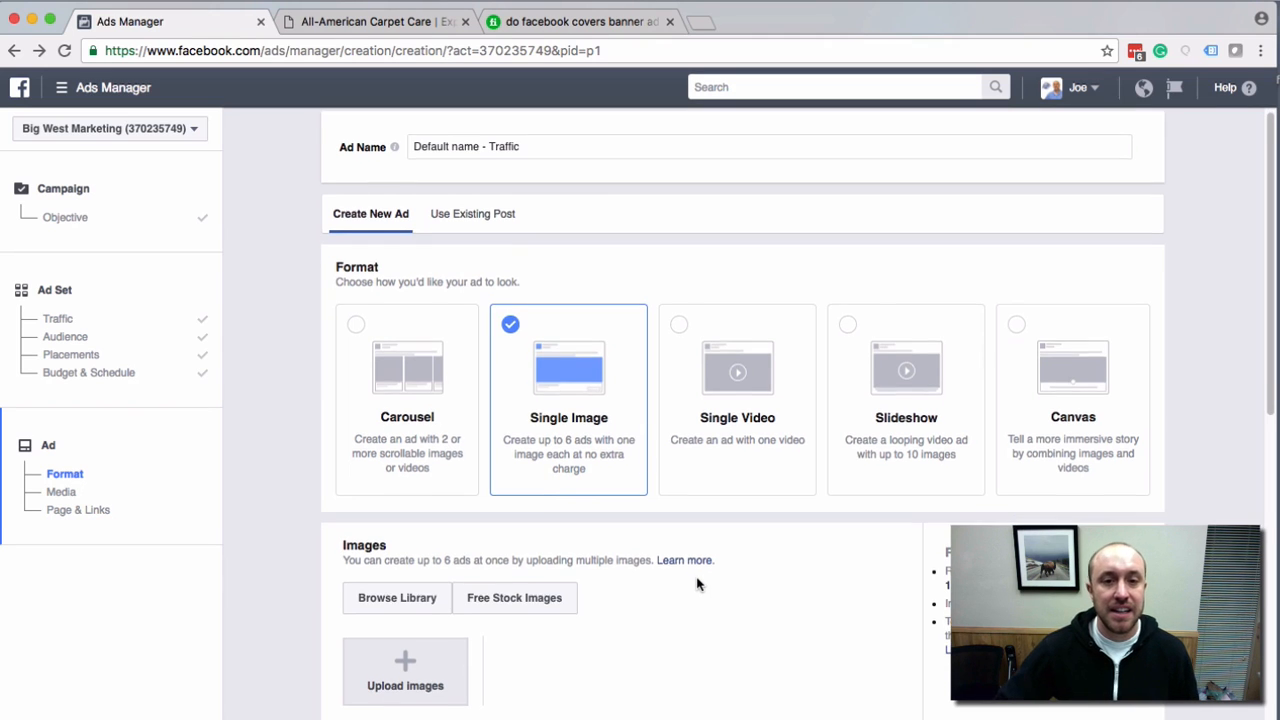
scroll(698, 585, down, 1)
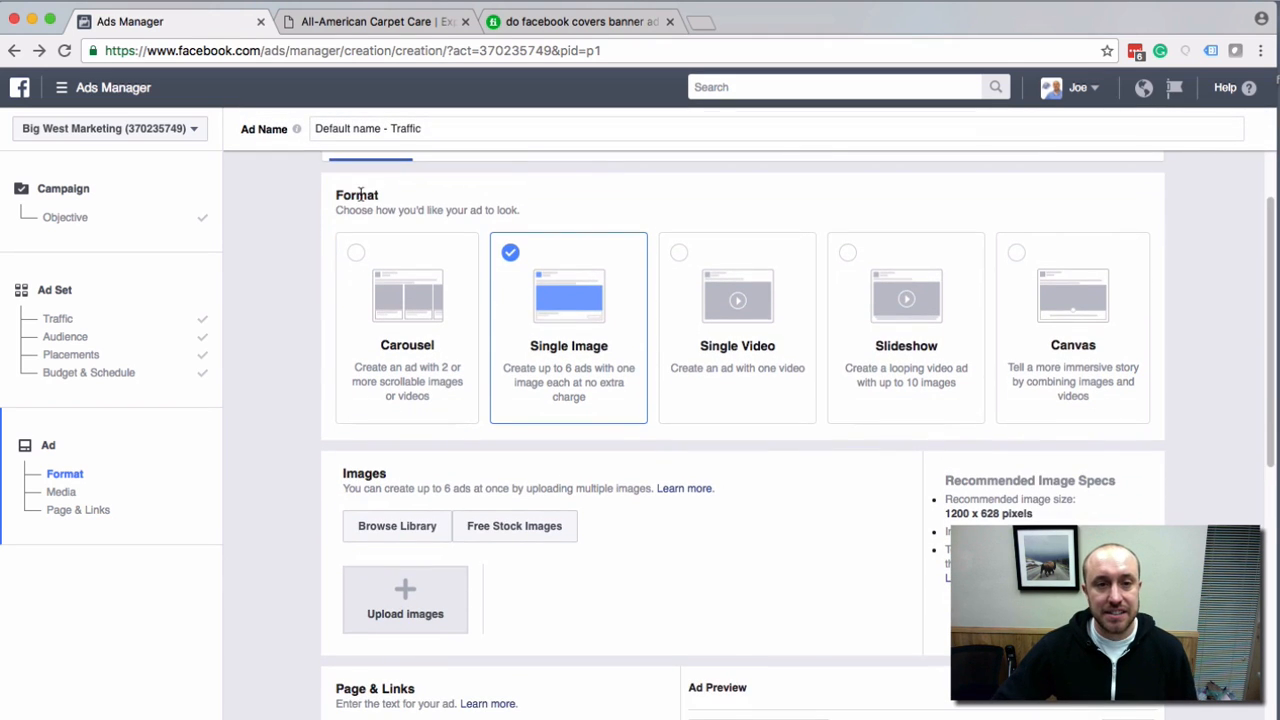
scroll(657, 535, down, 2)
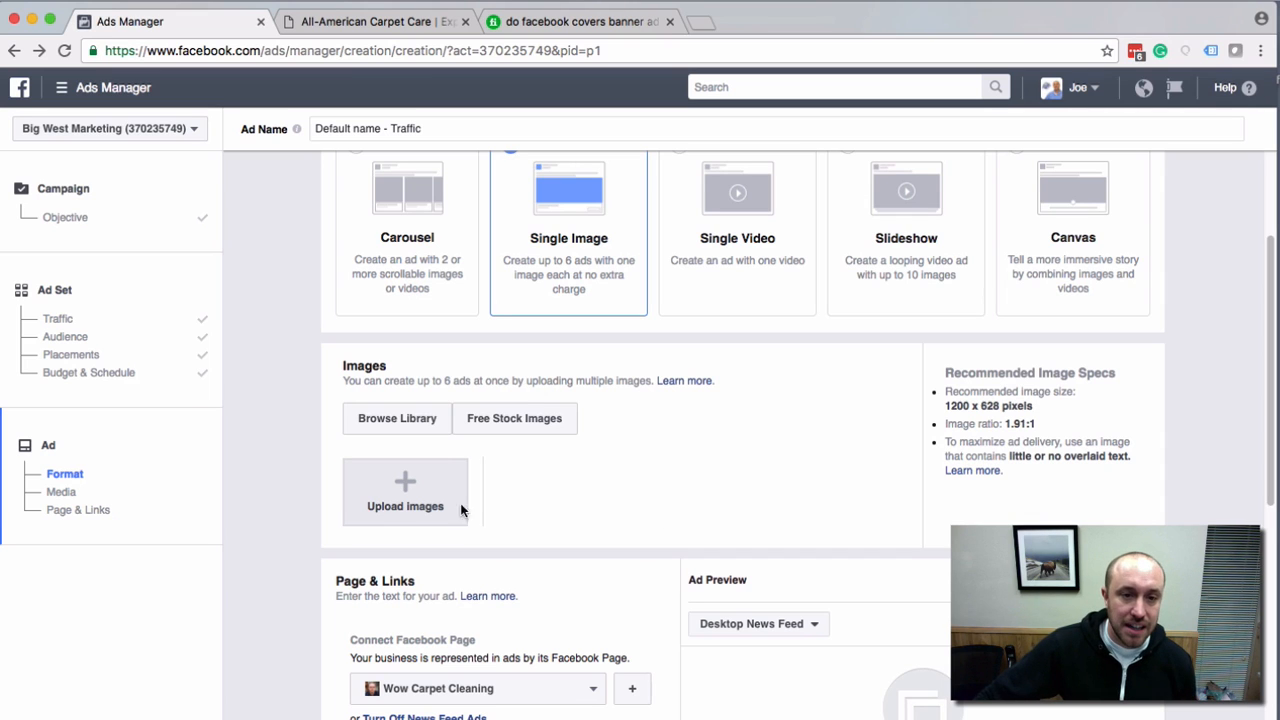
click(400, 418)
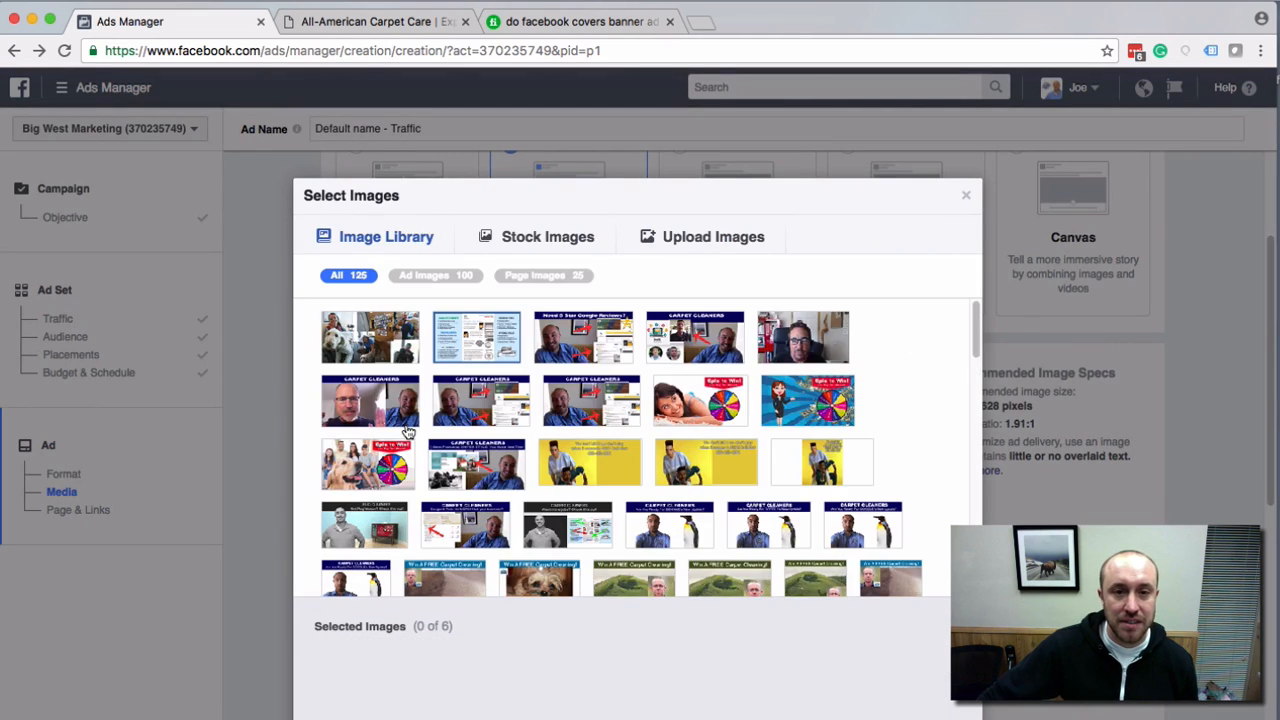
scroll(547, 410, down, 5)
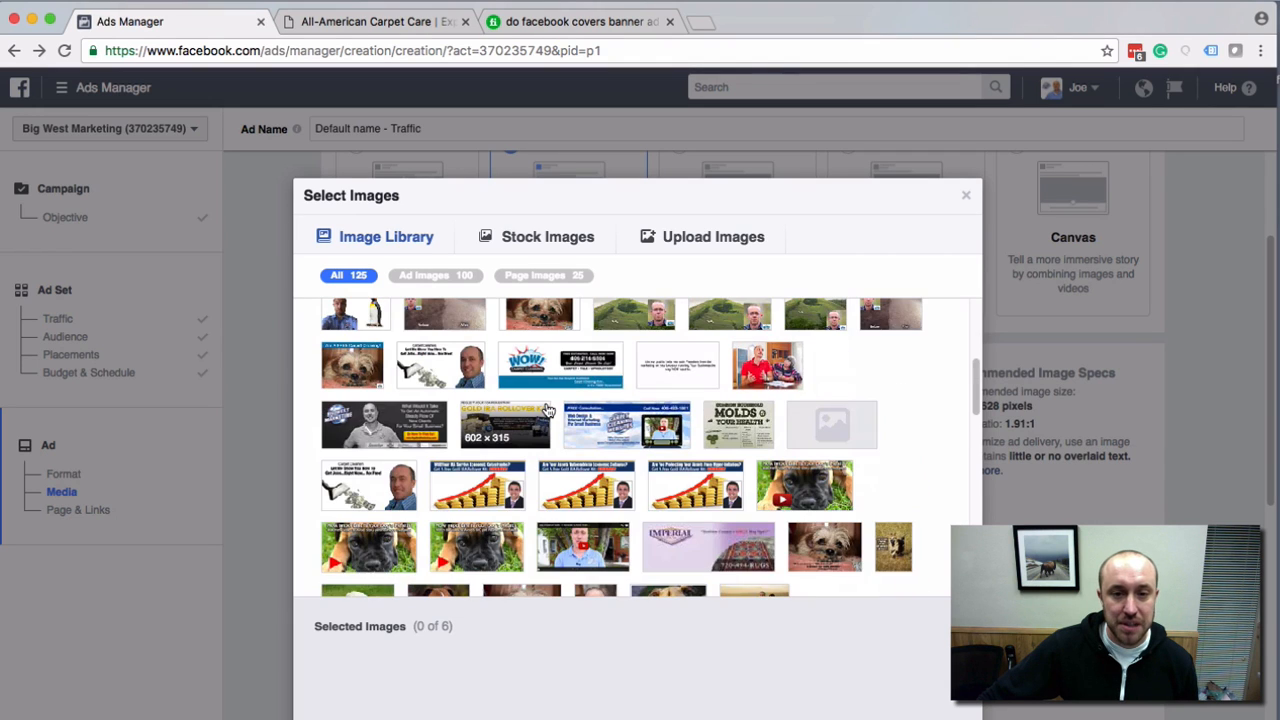
scroll(547, 410, up, 1)
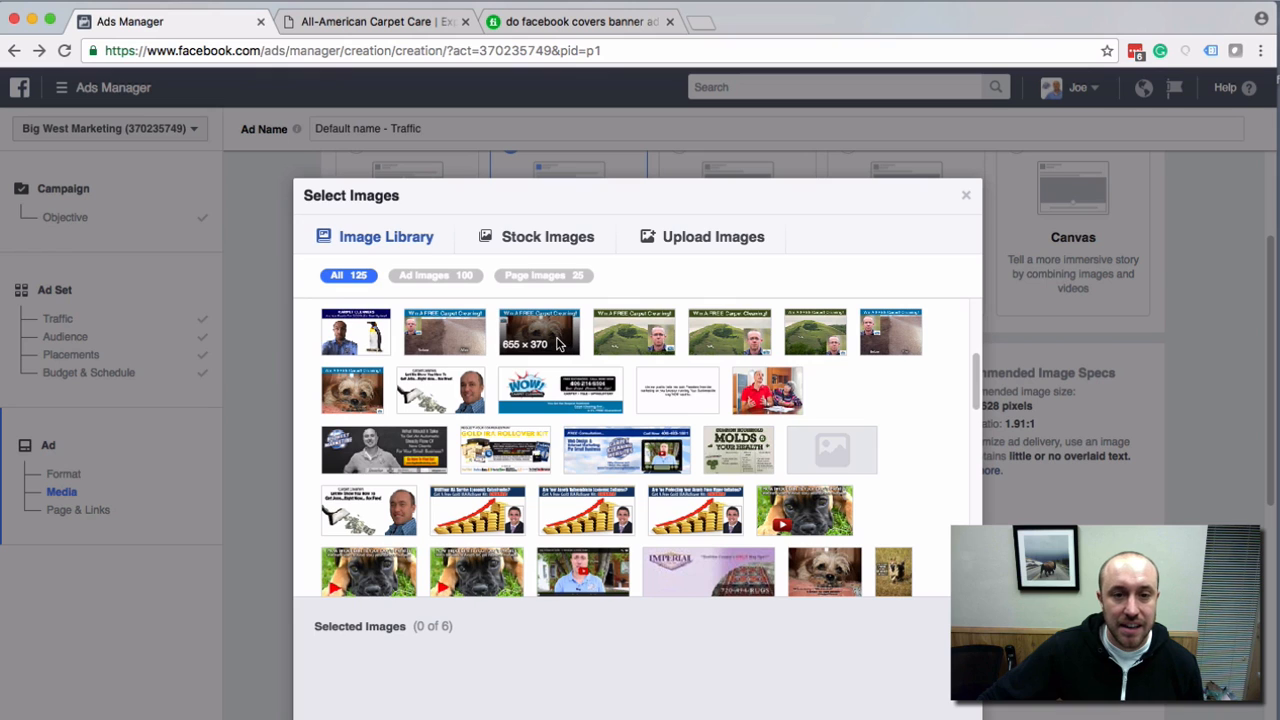
click(558, 343)
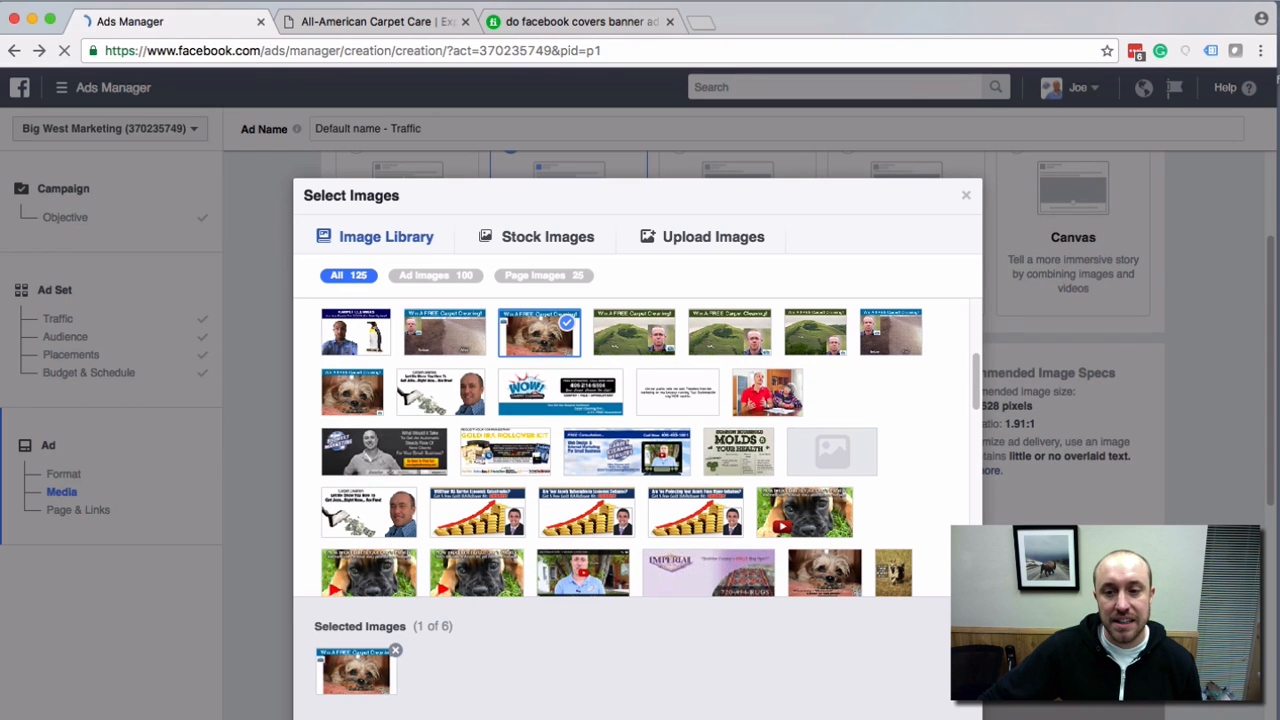
click(938, 717)
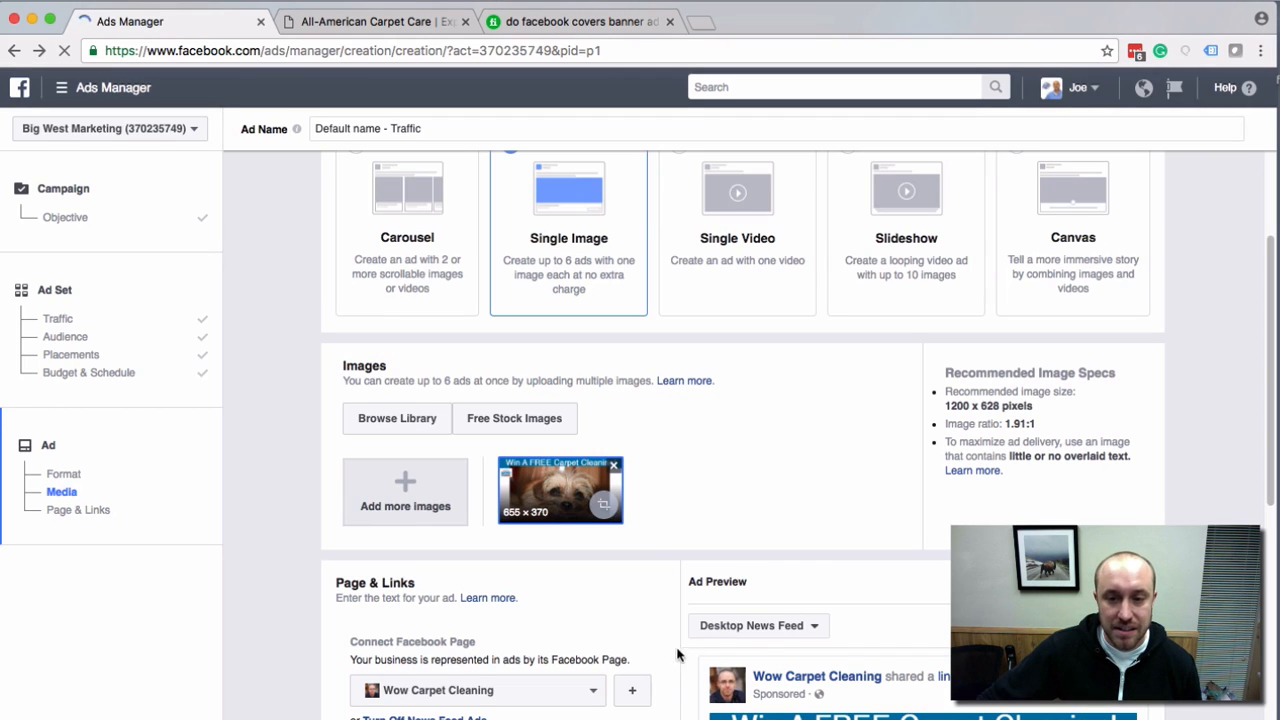
Connect the All-American Carpet Care Facebook page to the ad and check its desktop news feed preview.
scroll(677, 654, down, 2)
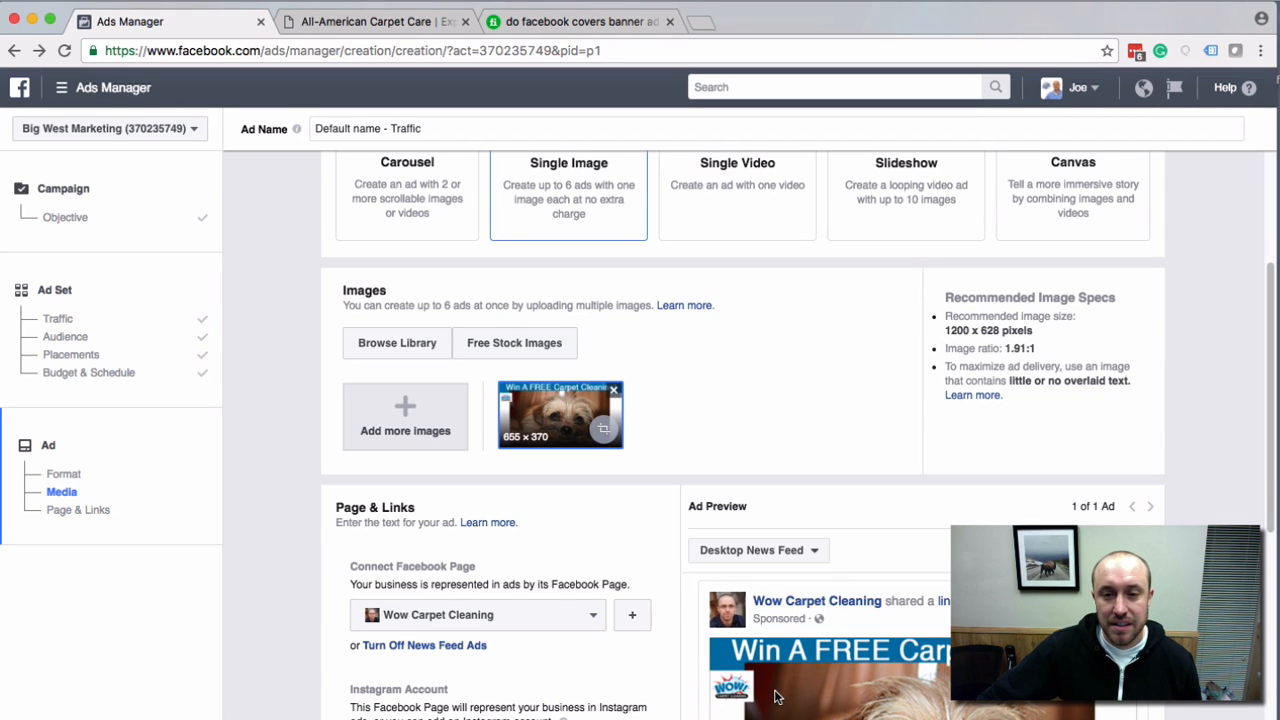
scroll(775, 697, down, 2)
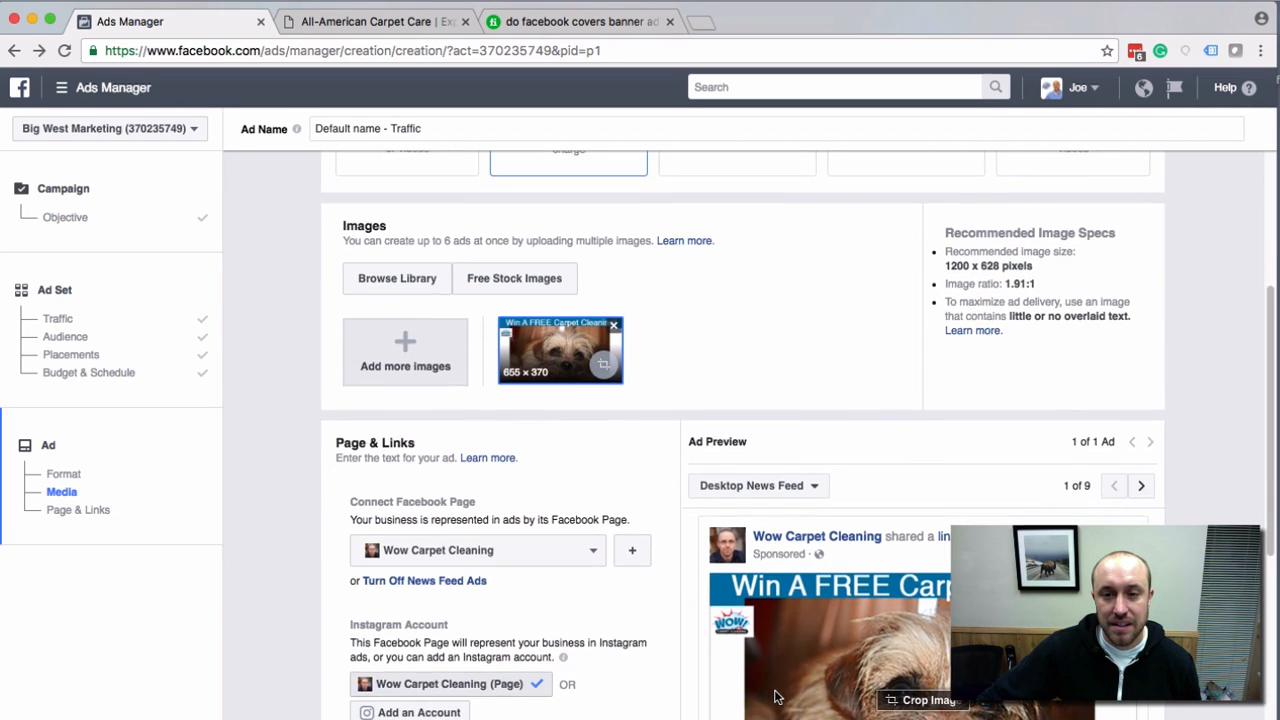
scroll(775, 697, down, 1)
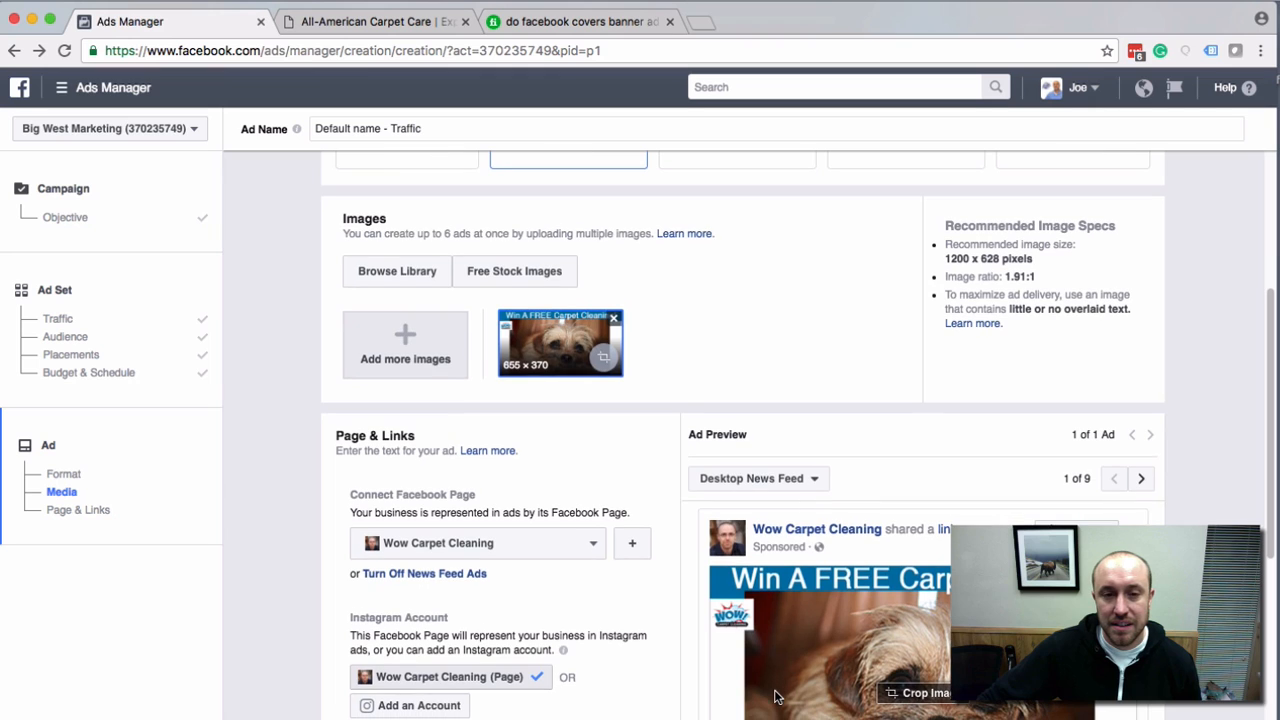
click(592, 545)
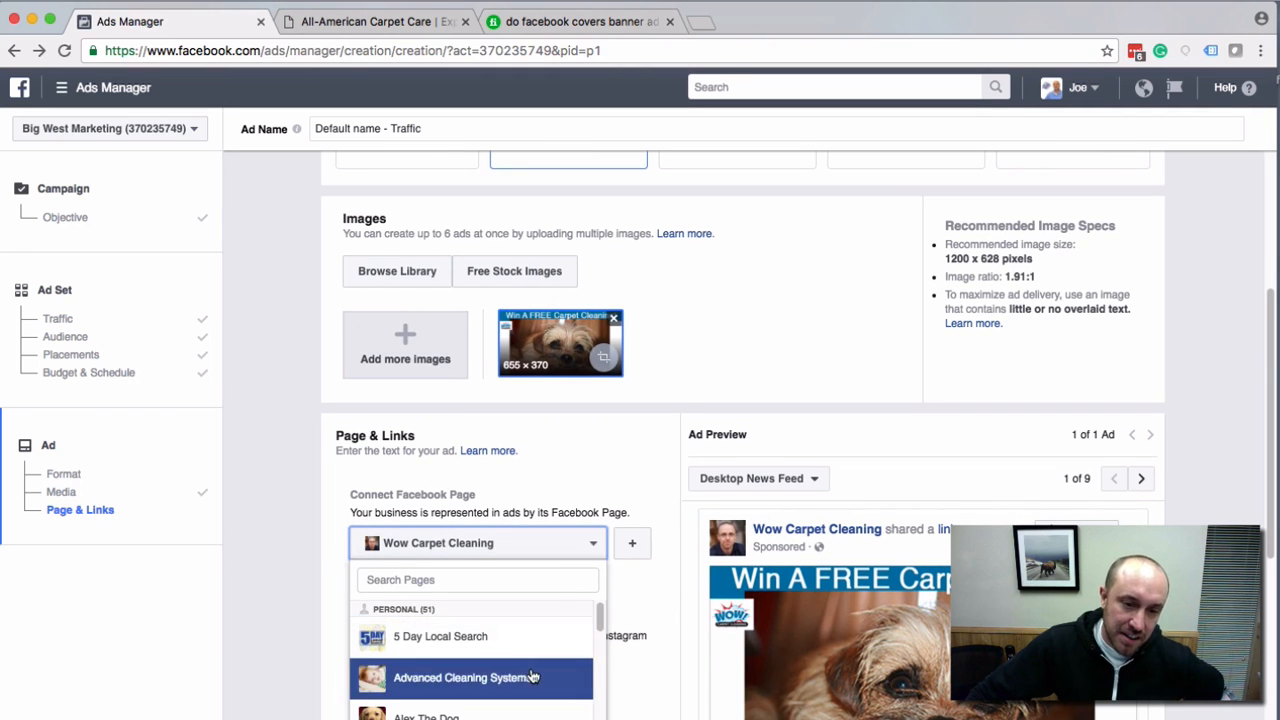
scroll(482, 716, down, 1)
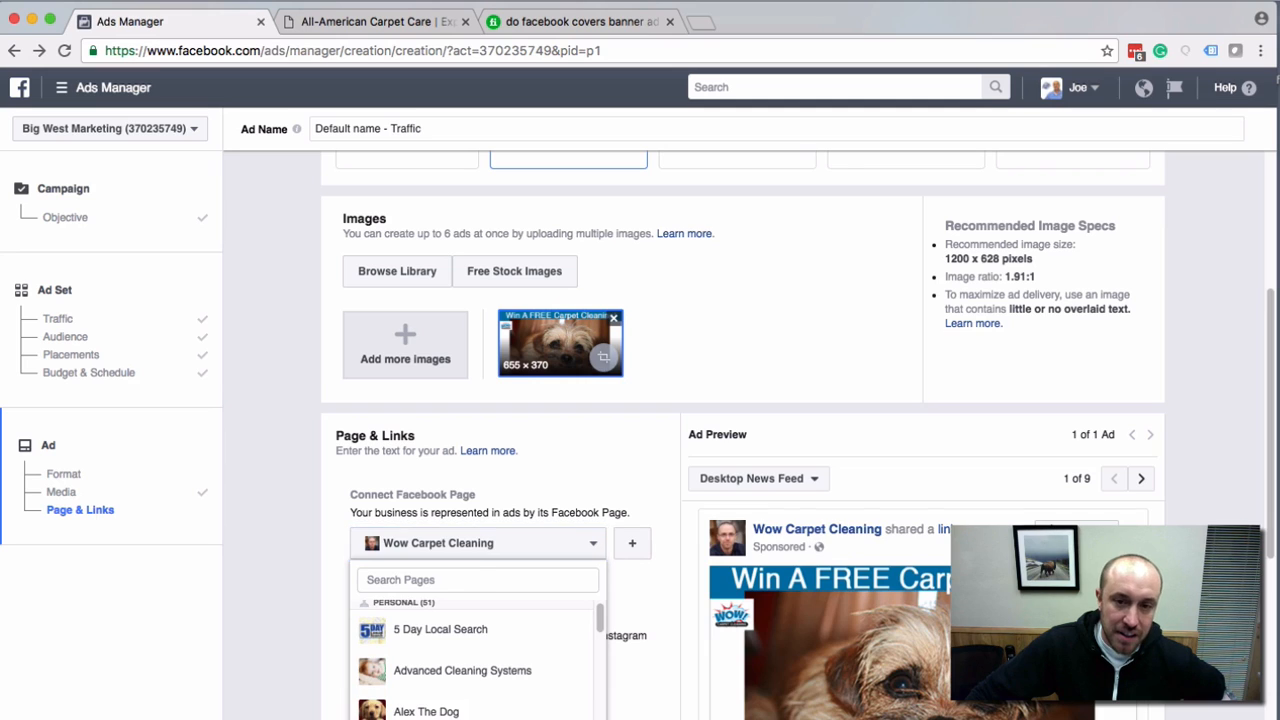
click(470, 719)
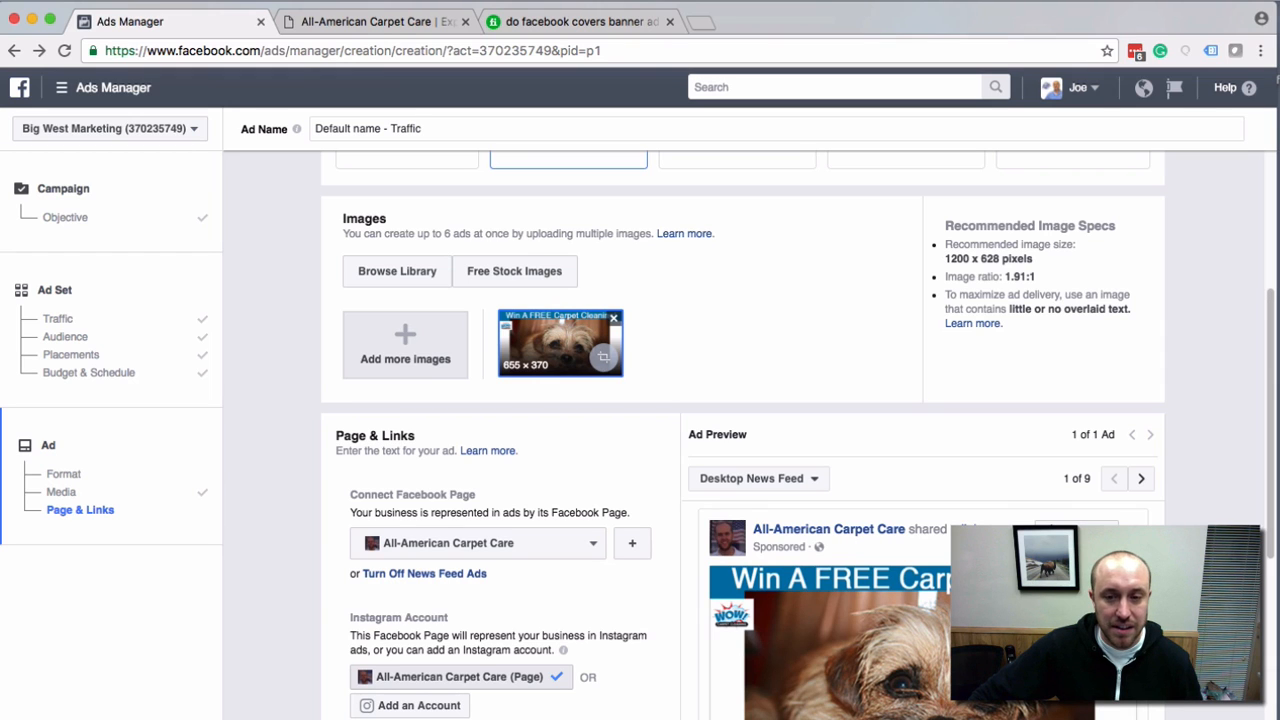
drag(1270, 410, 1257, 488)
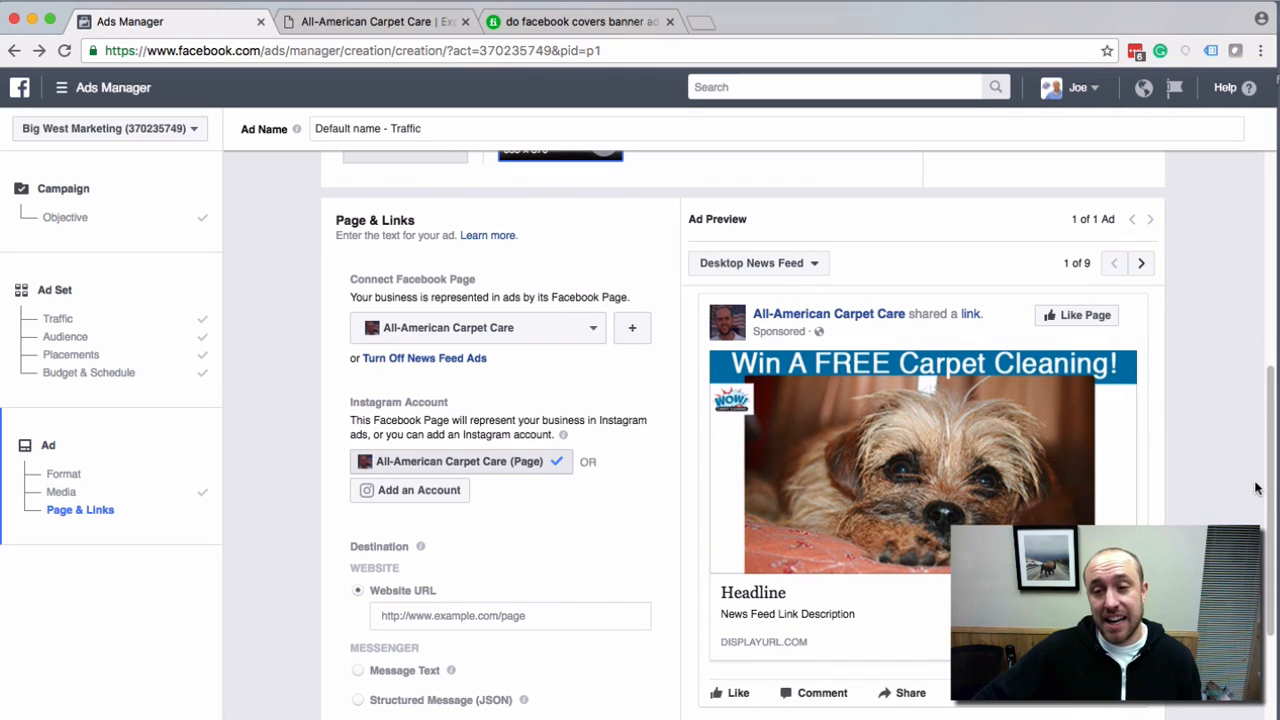
mouse_move(868, 497)
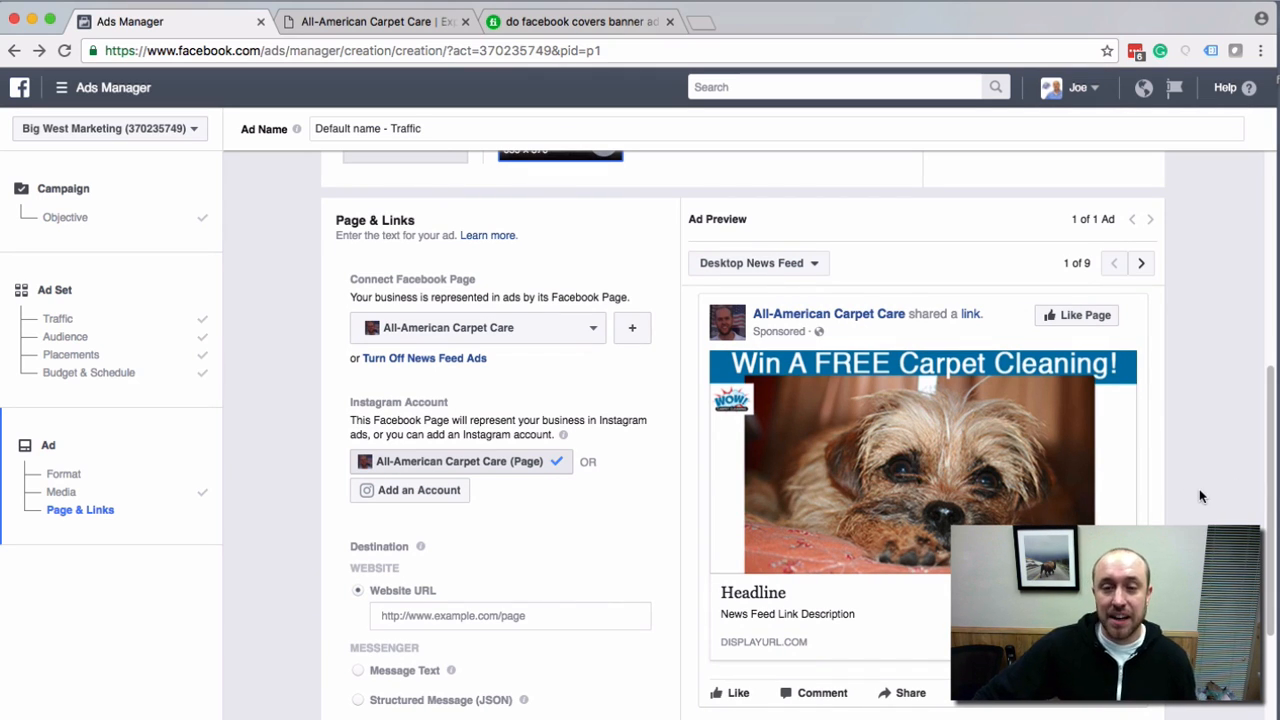
mouse_move(1135, 490)
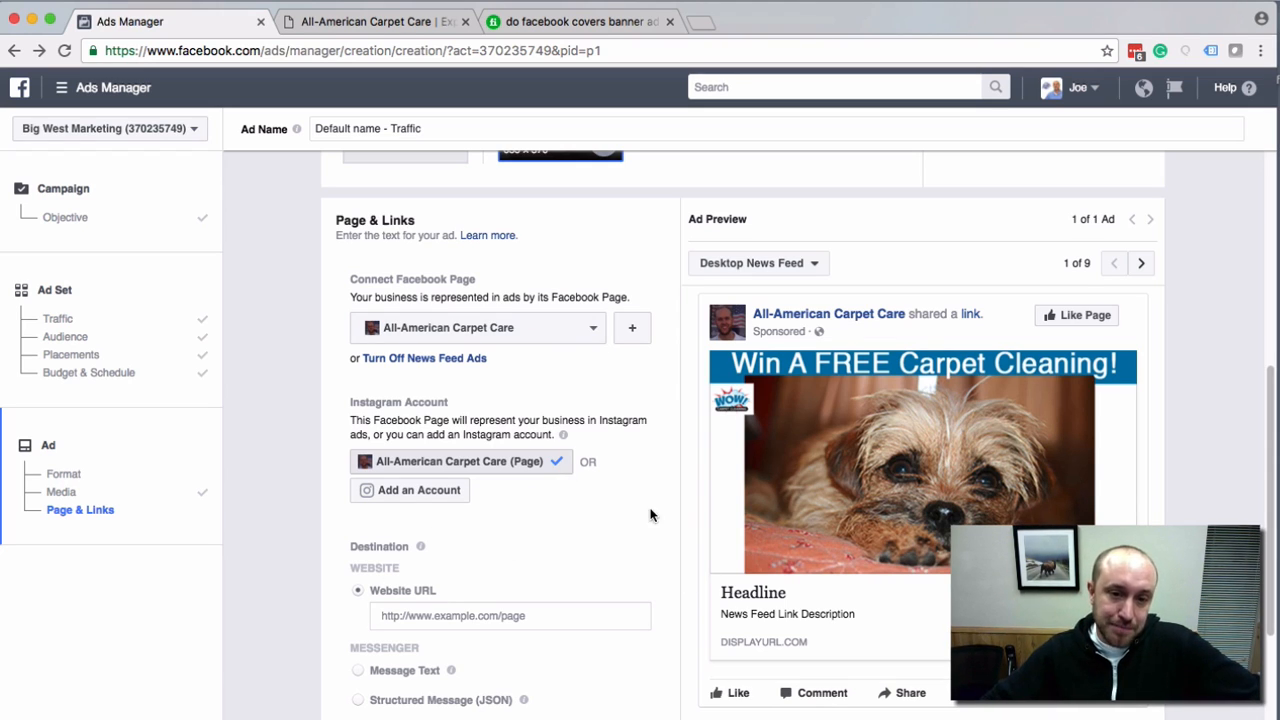
scroll(576, 508, down, 1)
scroll(576, 508, down, 3)
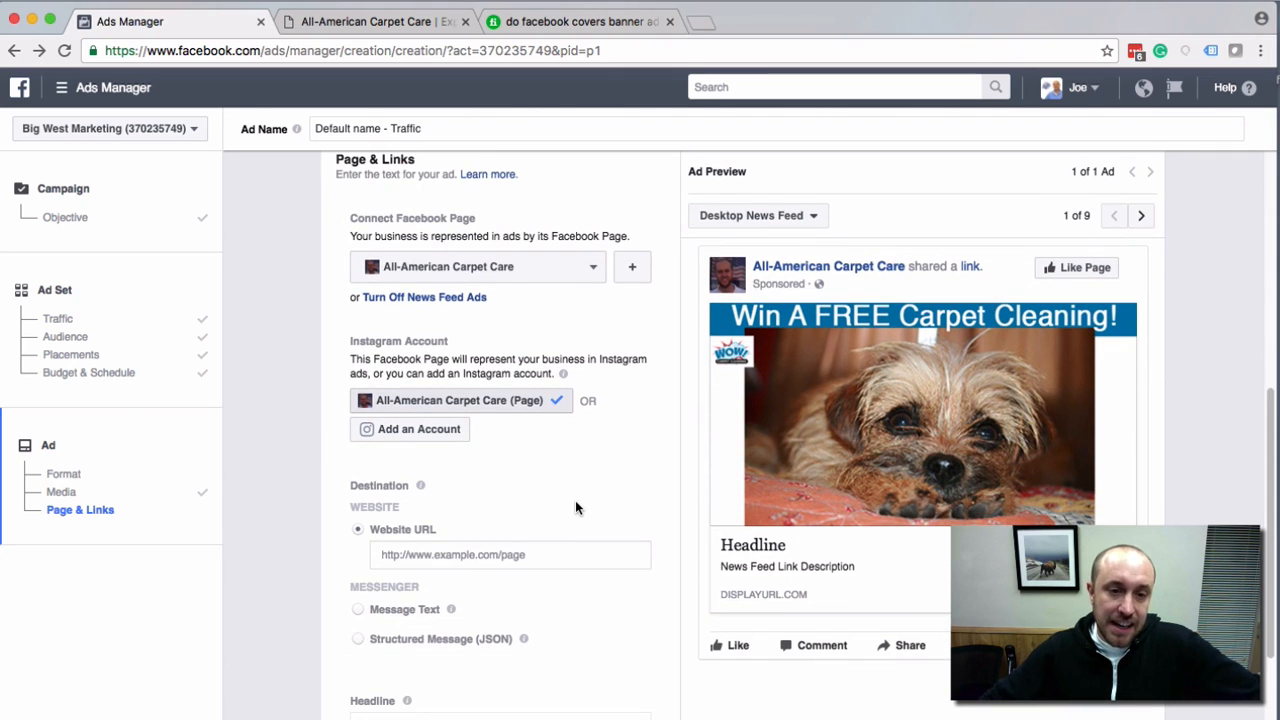
scroll(562, 508, down, 1)
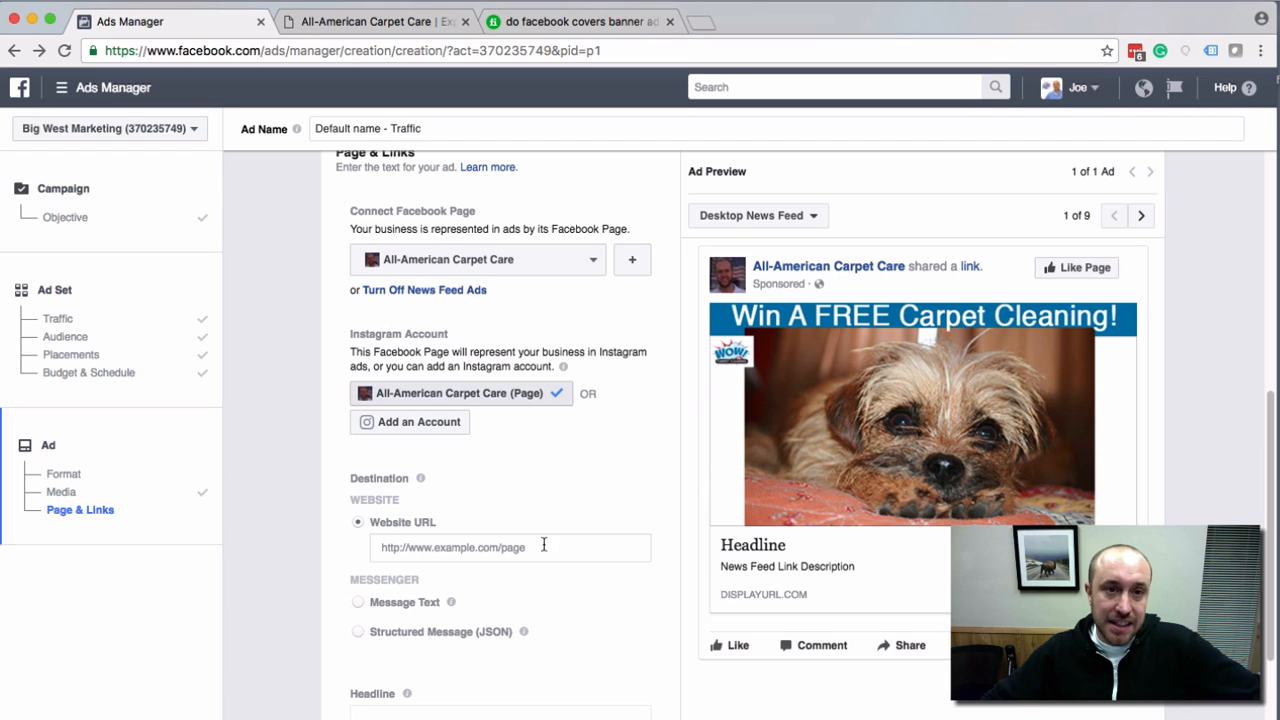
click(438, 551)
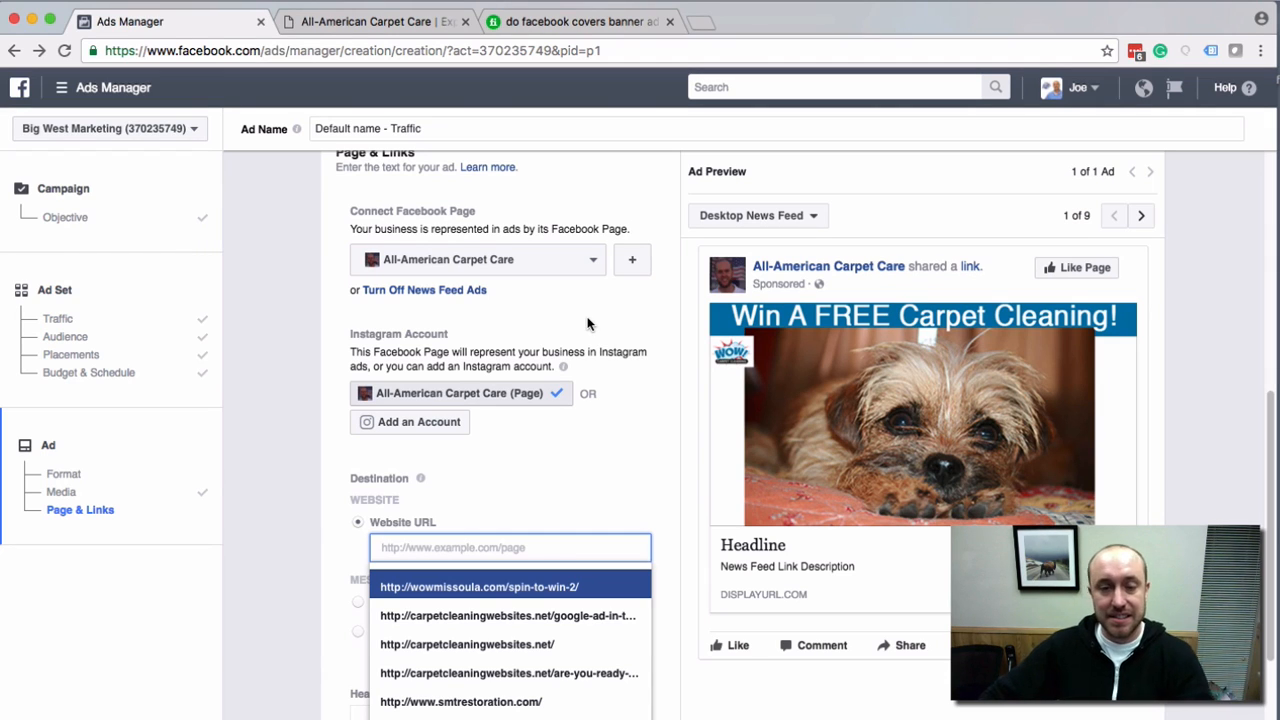
click(385, 22)
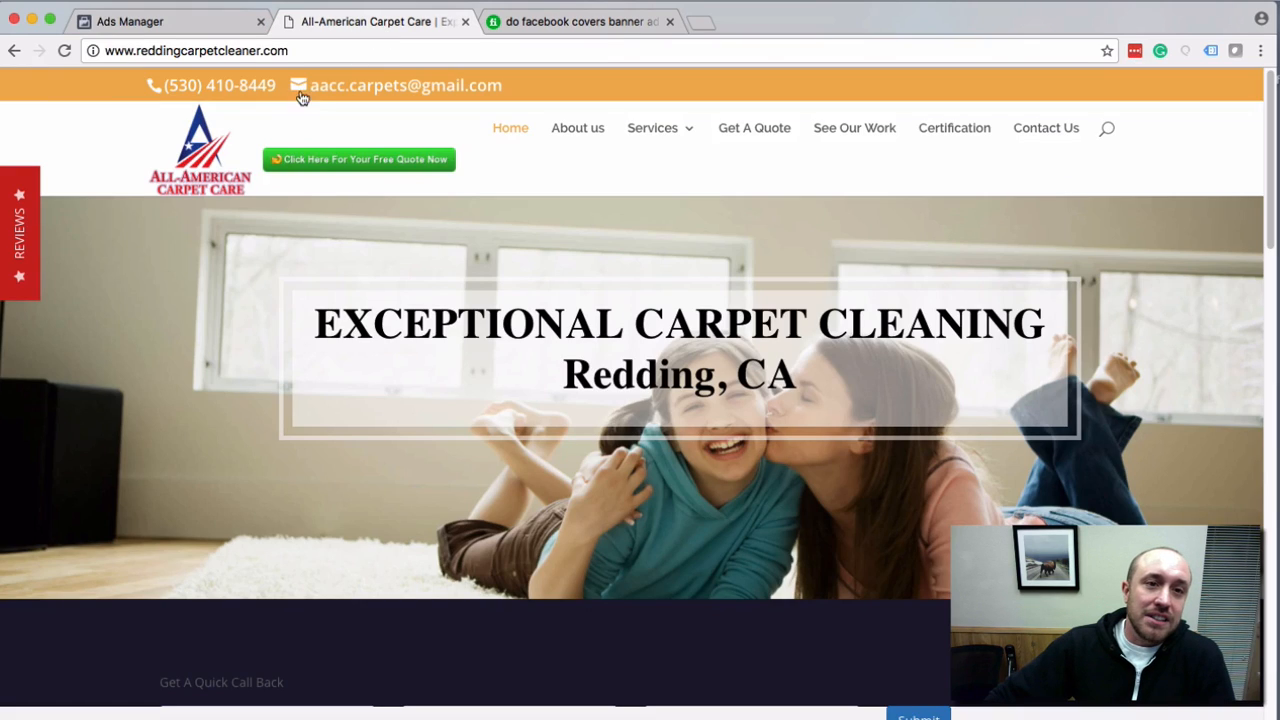
click(257, 51)
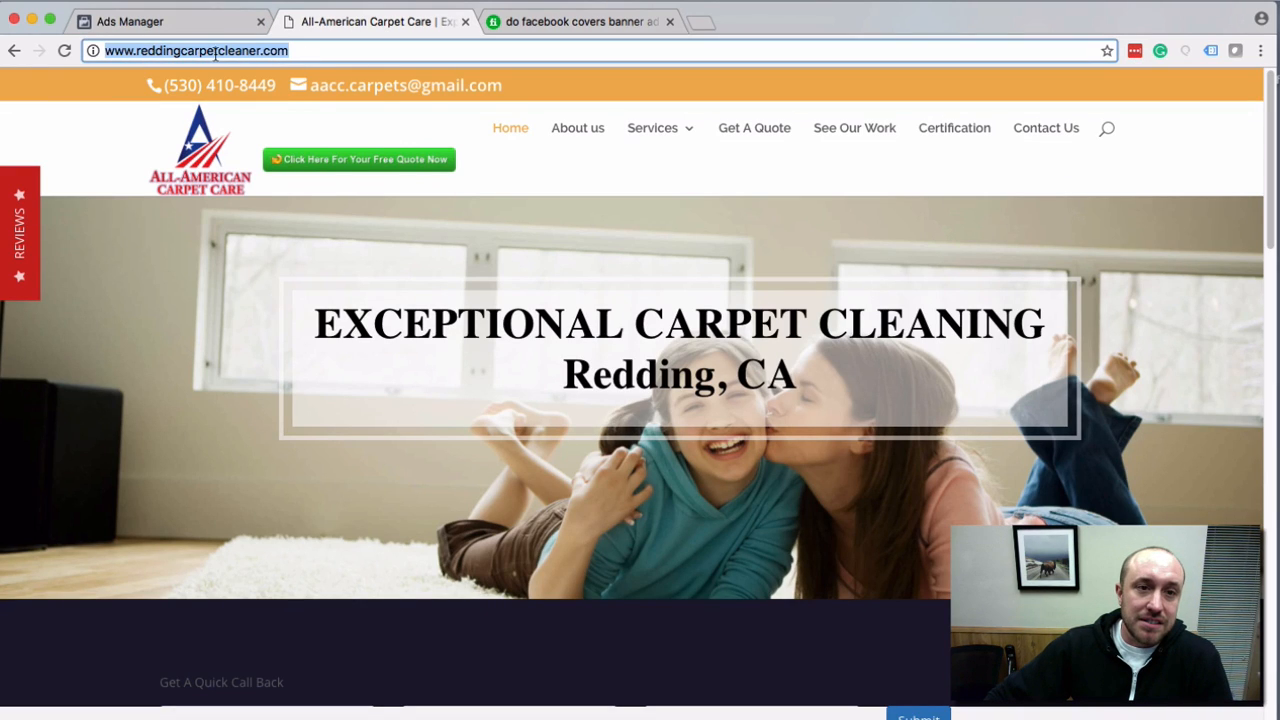
right_click(220, 48)
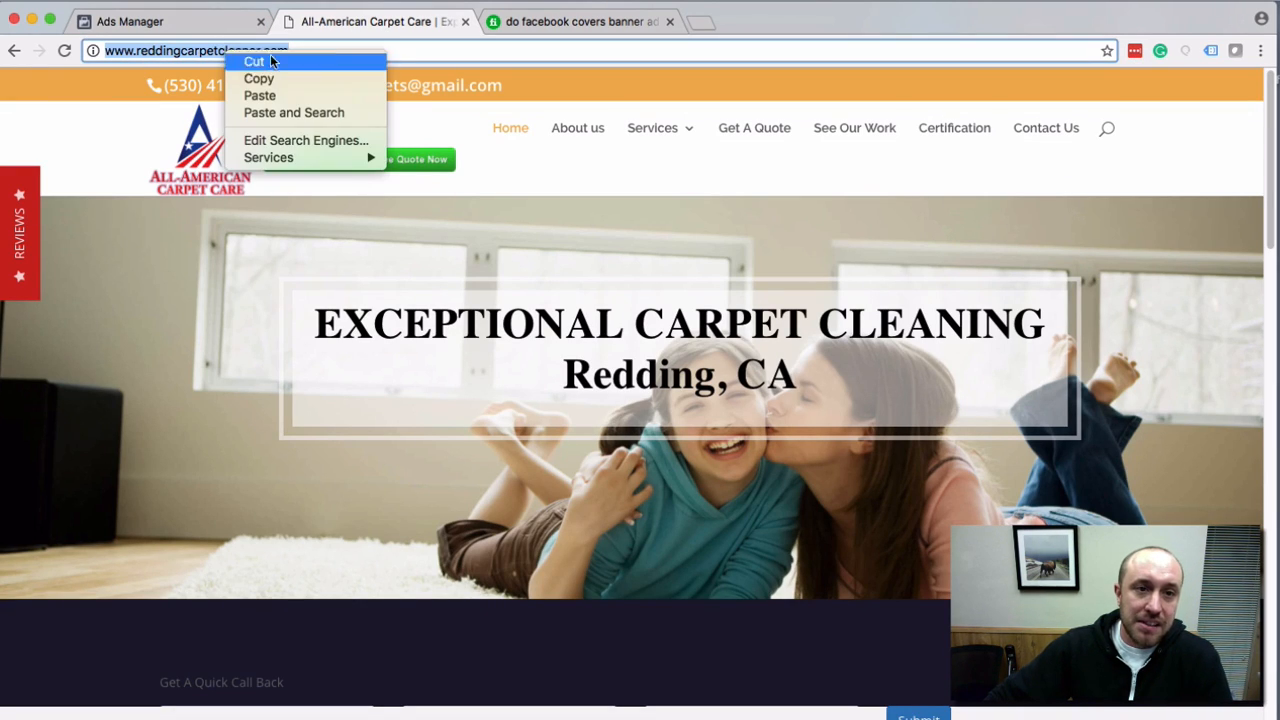
click(278, 86)
click(220, 22)
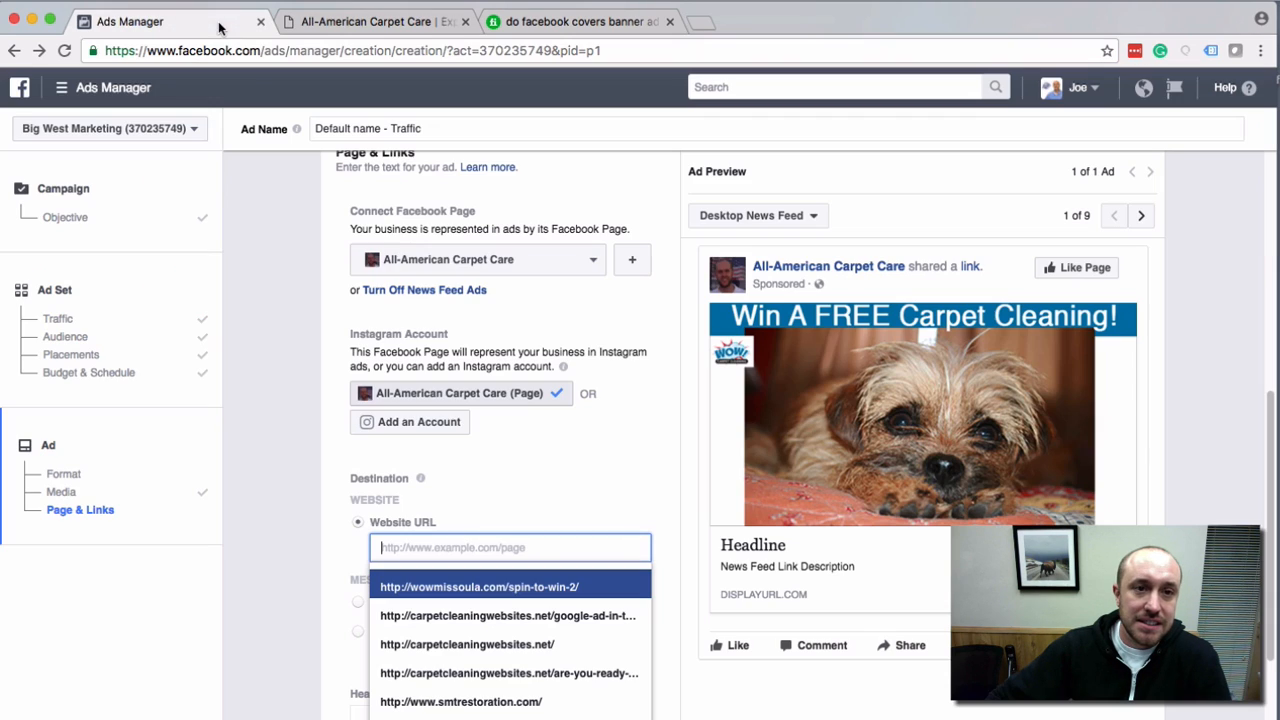
right_click(417, 542)
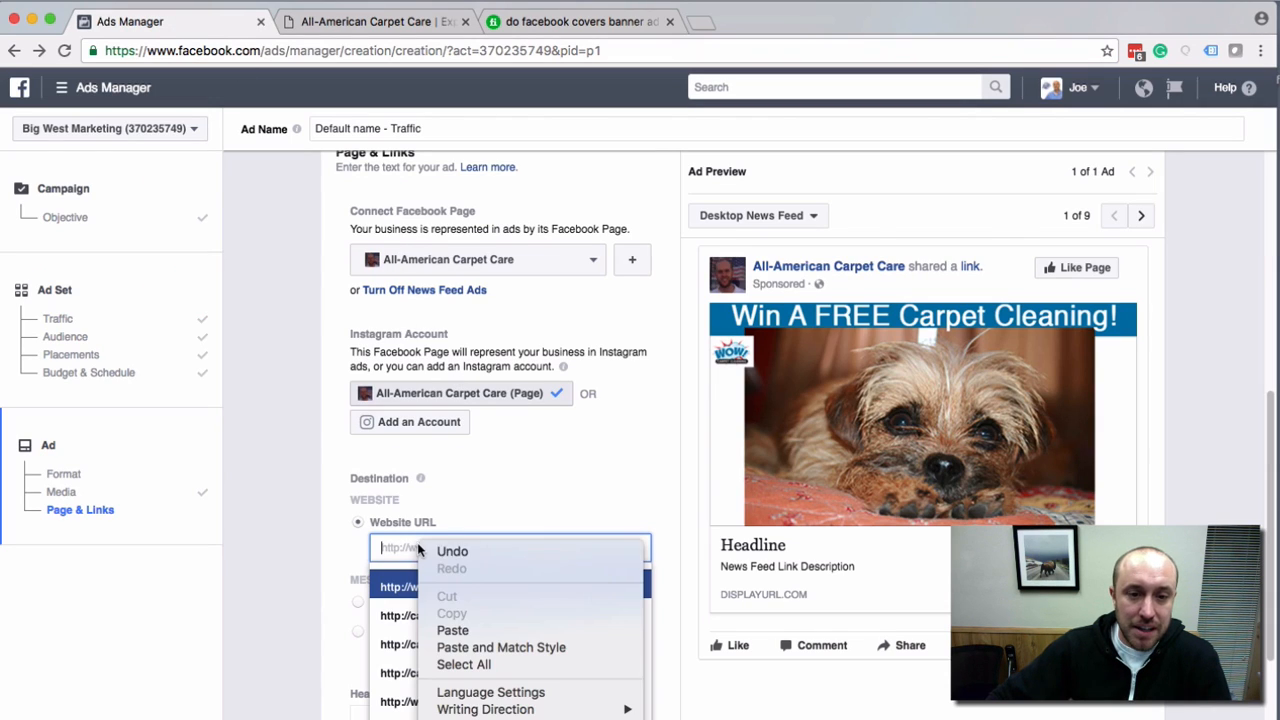
click(456, 632)
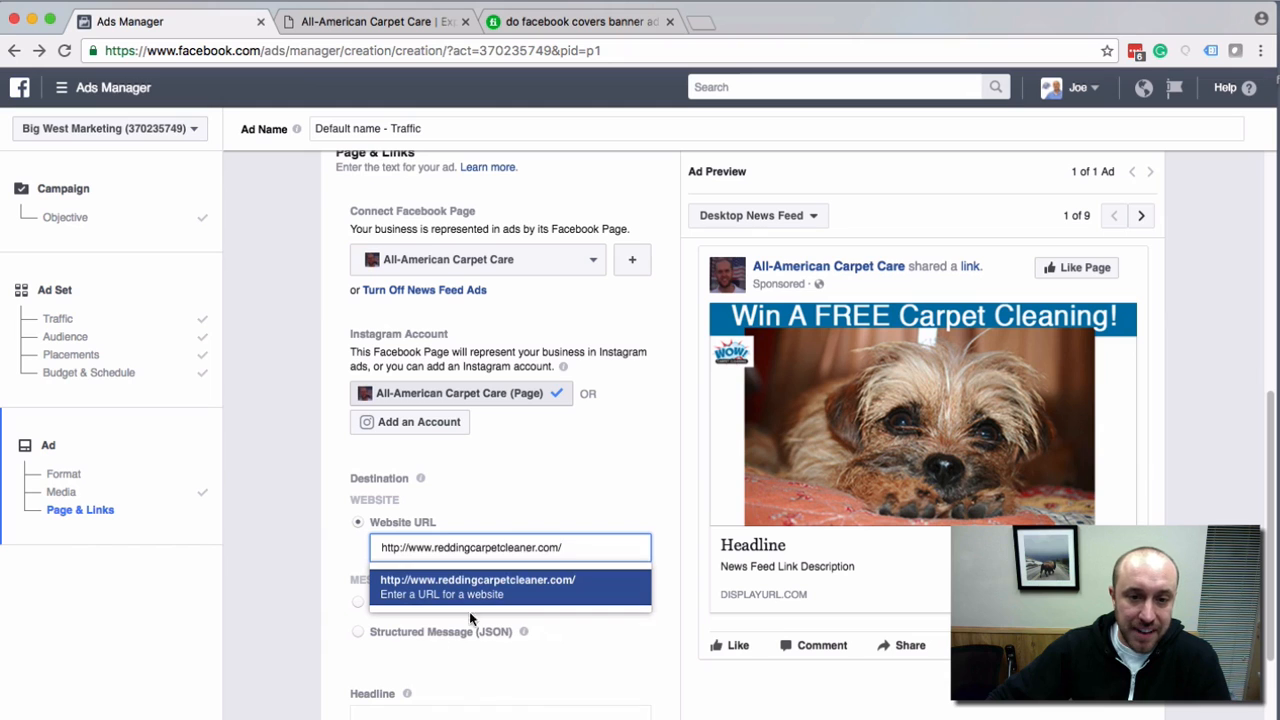
Look at the destination website's home page, then examine the ad preview in Ads Manager.
click(322, 21)
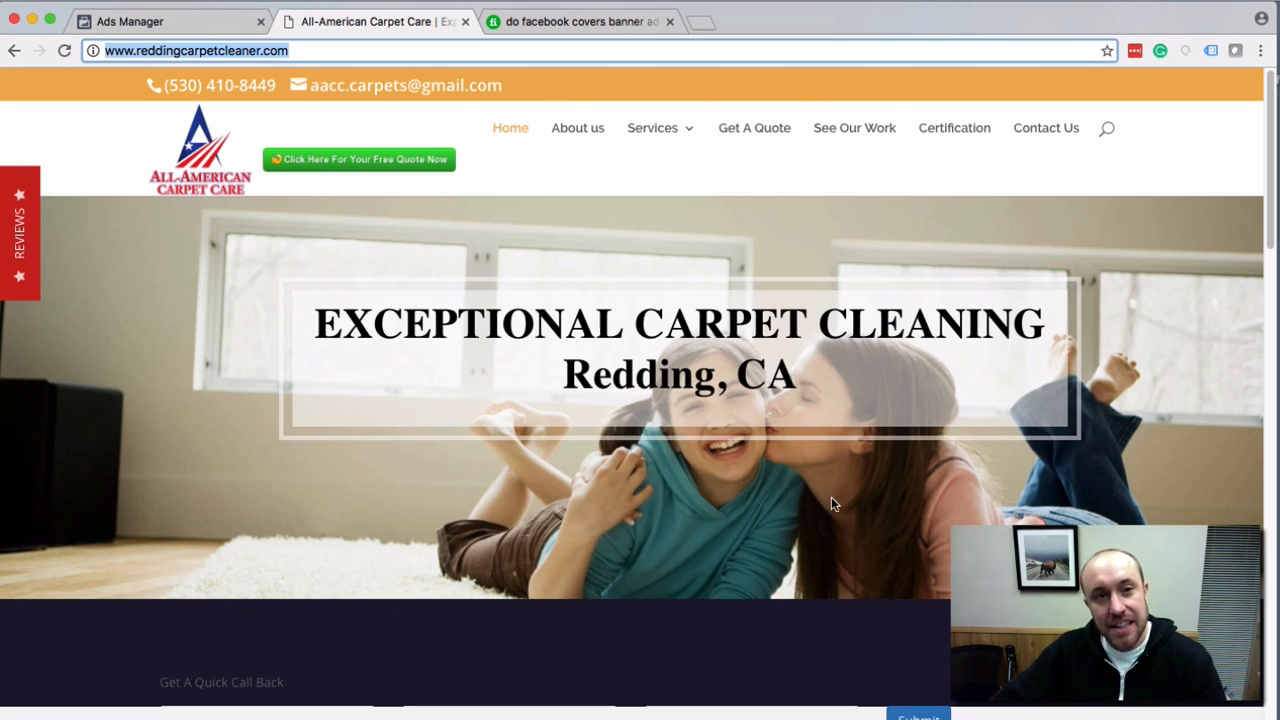
click(160, 24)
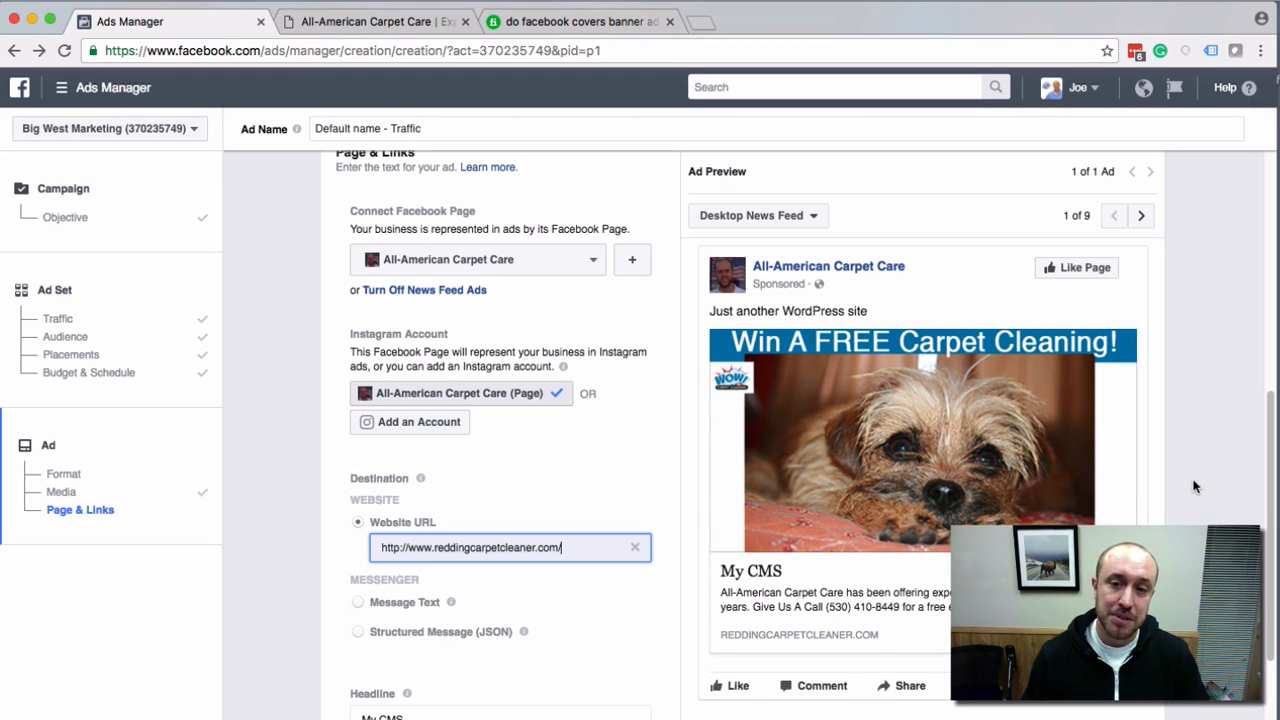
mouse_move(951, 506)
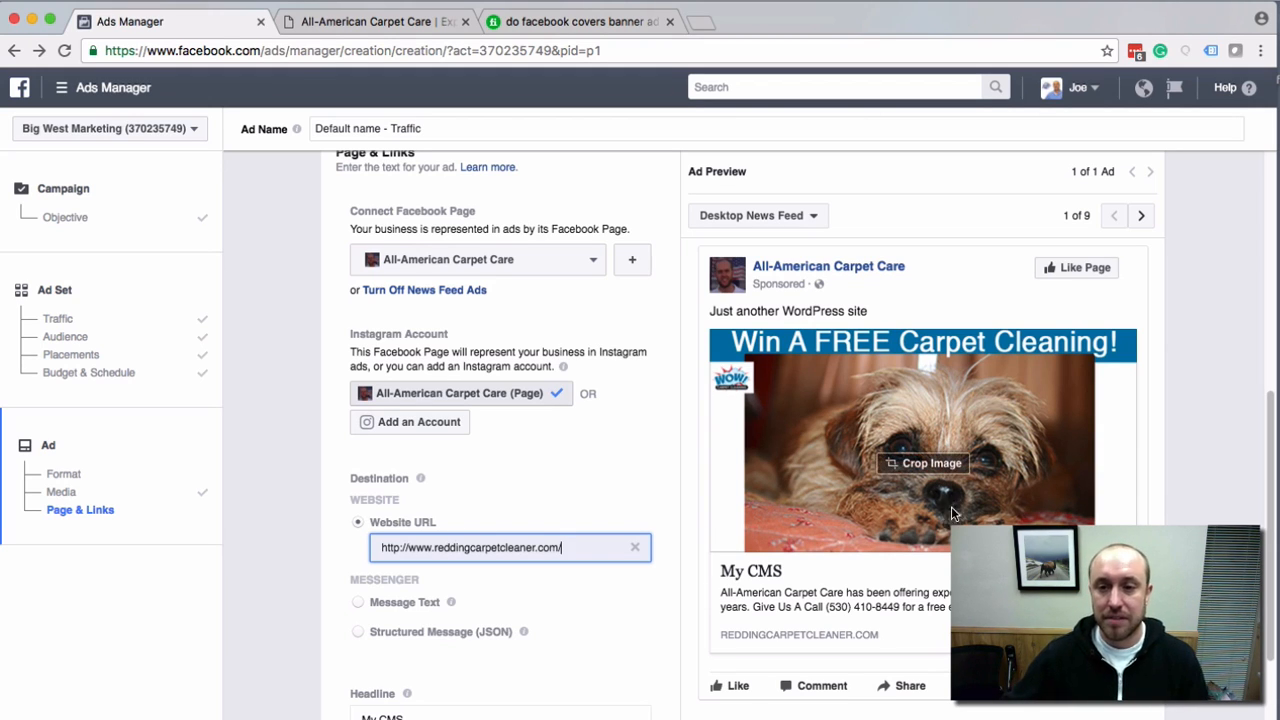
Look at the Pet Odor Control Redding and Pet Odor Control Cottonwood service pages on the All-American Carpet Care website.
click(363, 30)
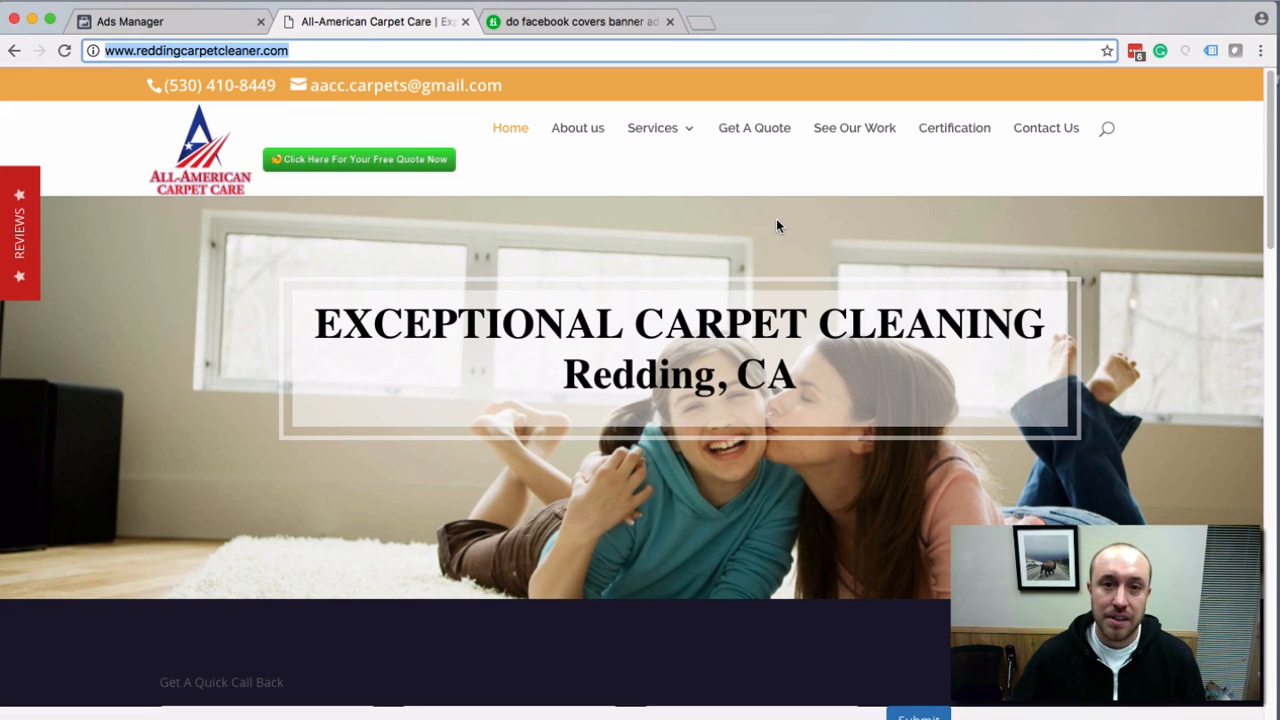
mouse_move(660, 138)
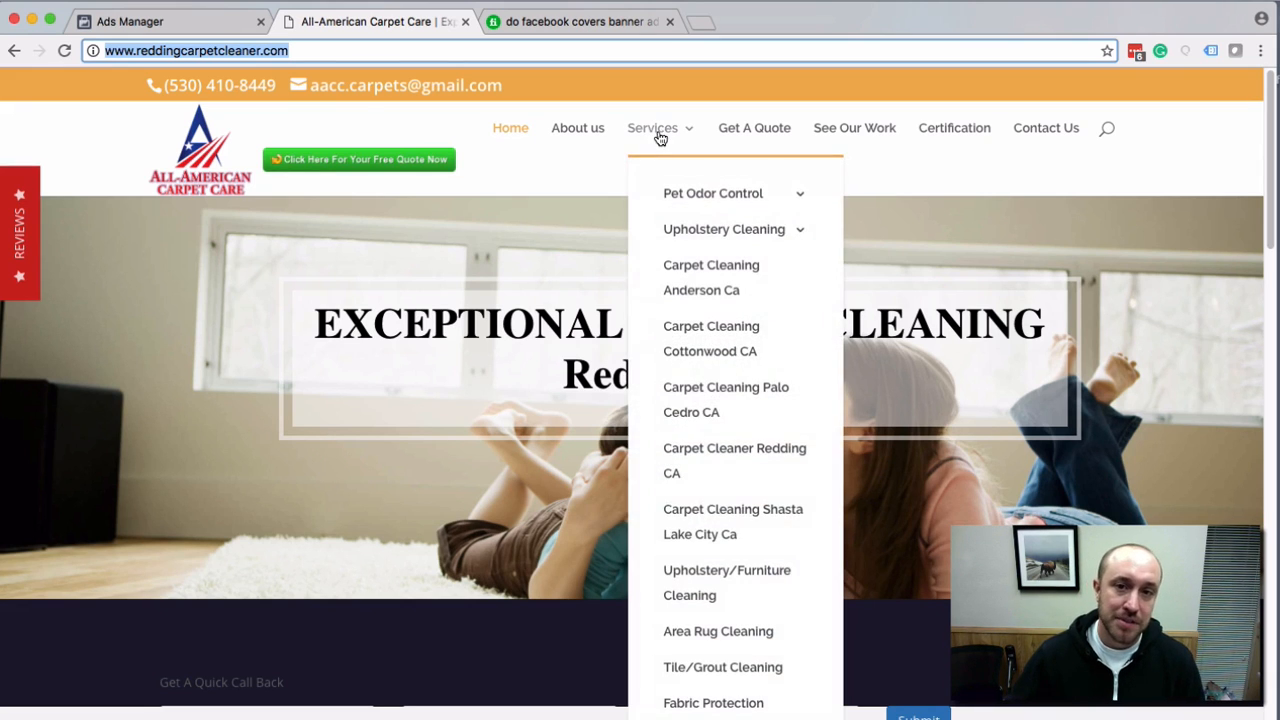
click(716, 203)
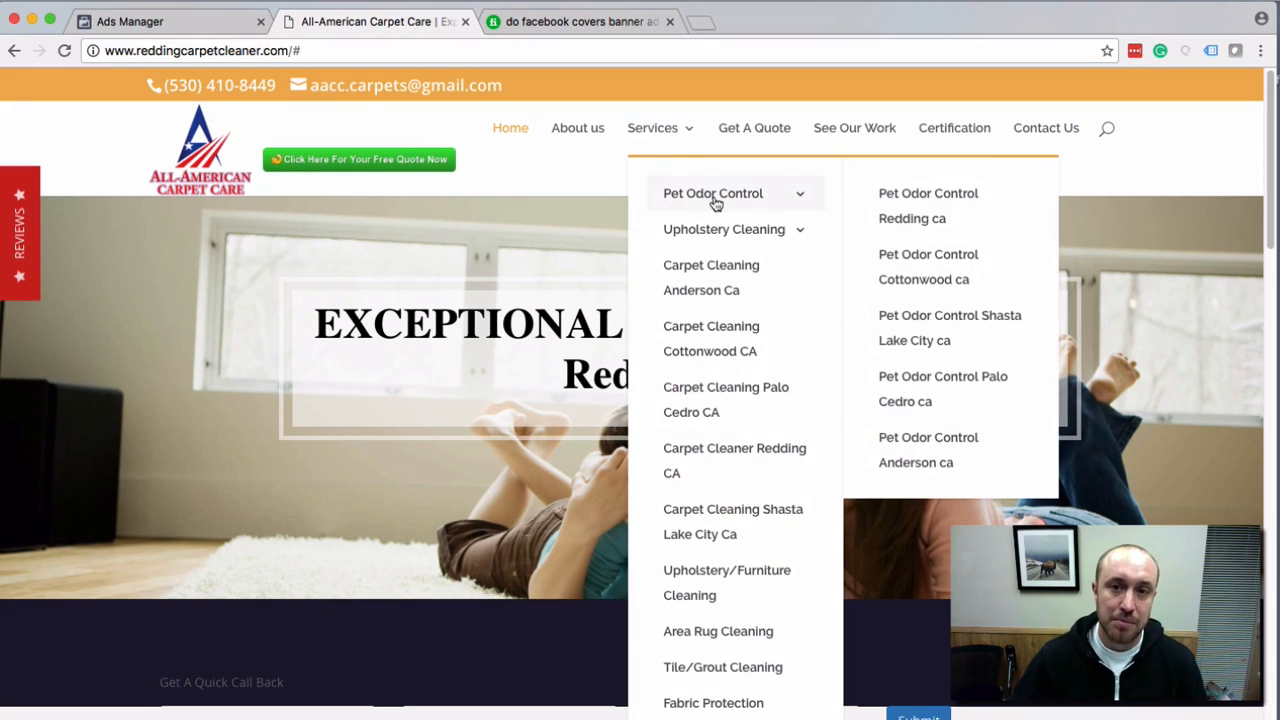
click(916, 205)
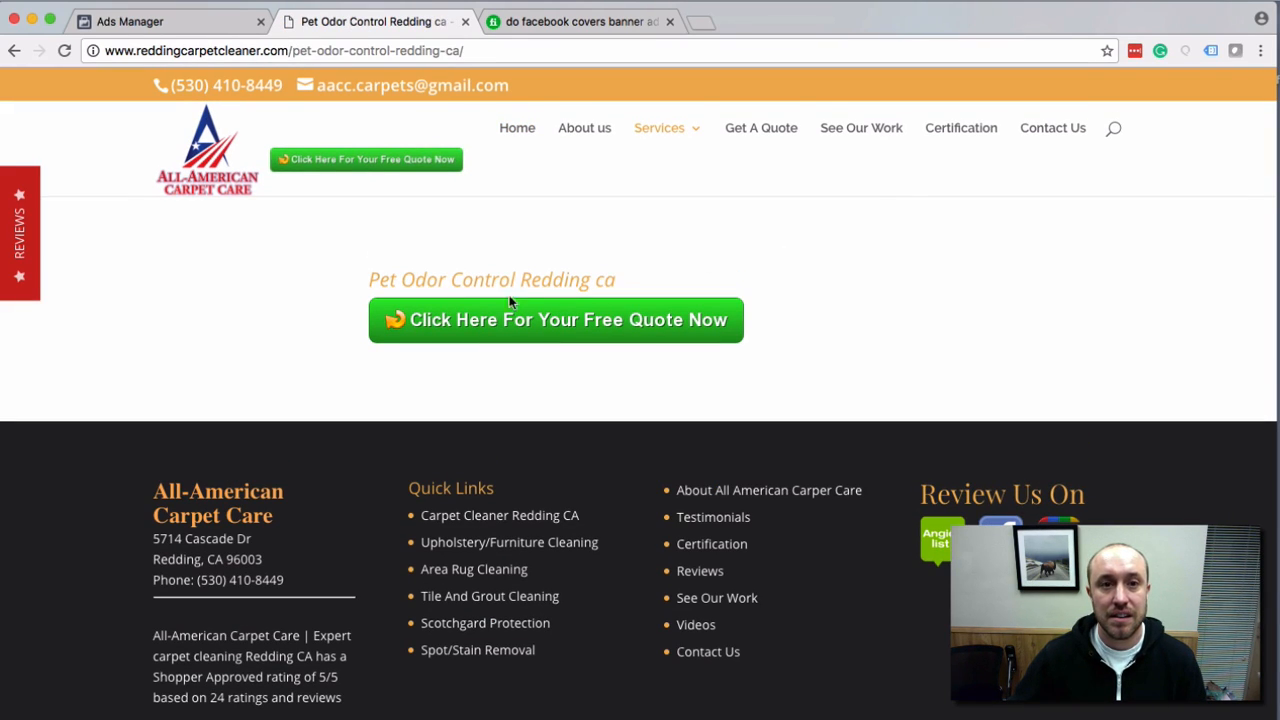
mouse_move(675, 133)
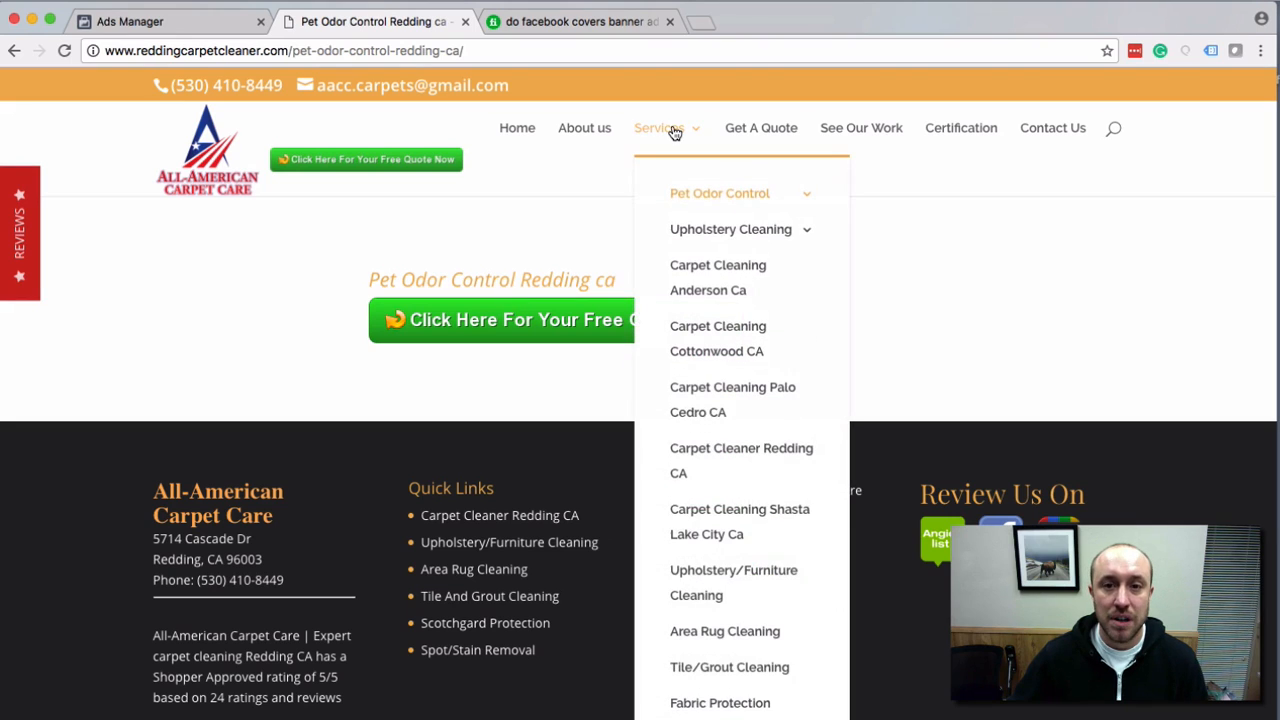
click(703, 190)
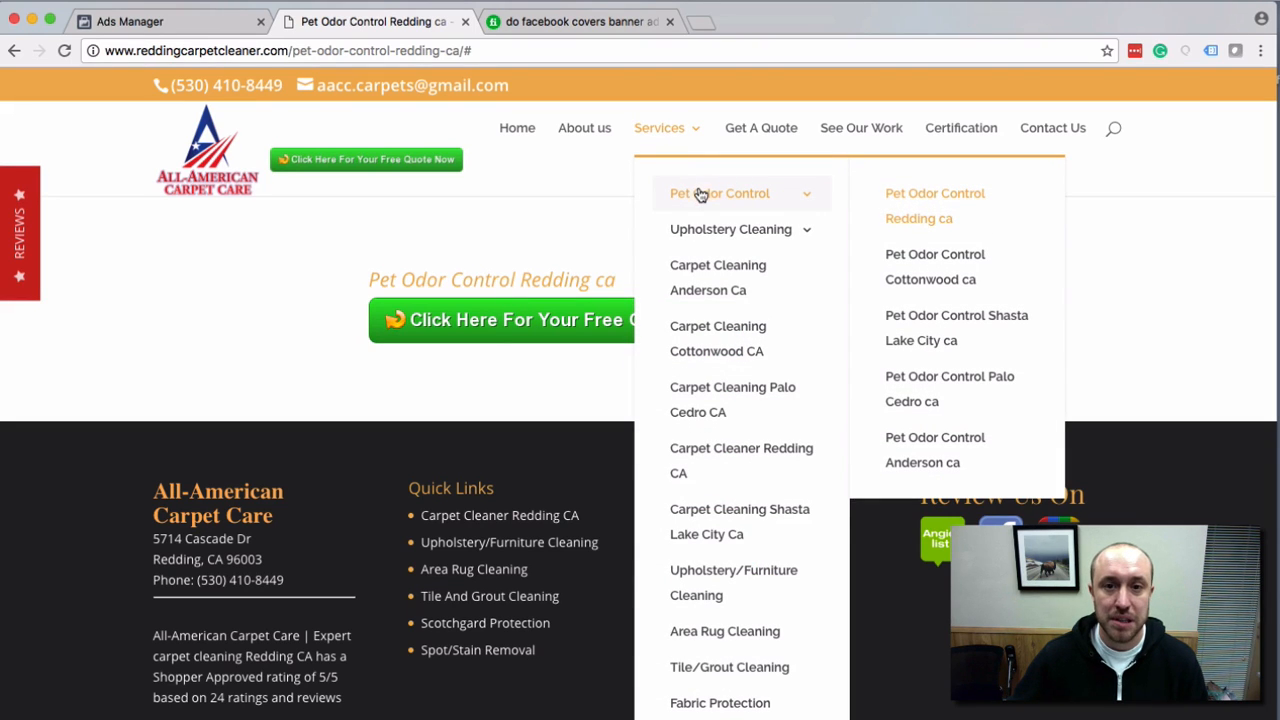
click(915, 266)
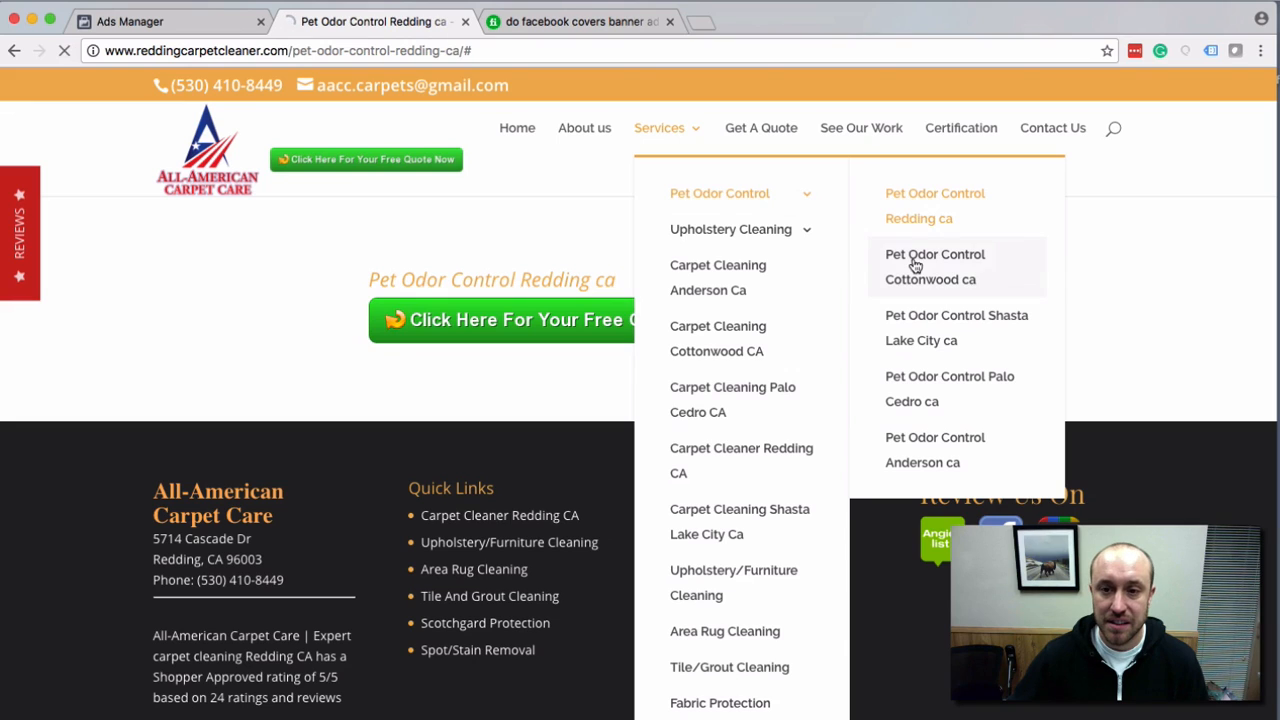
Open the website's general Pet Odor Control page and copy its address.
mouse_move(668, 132)
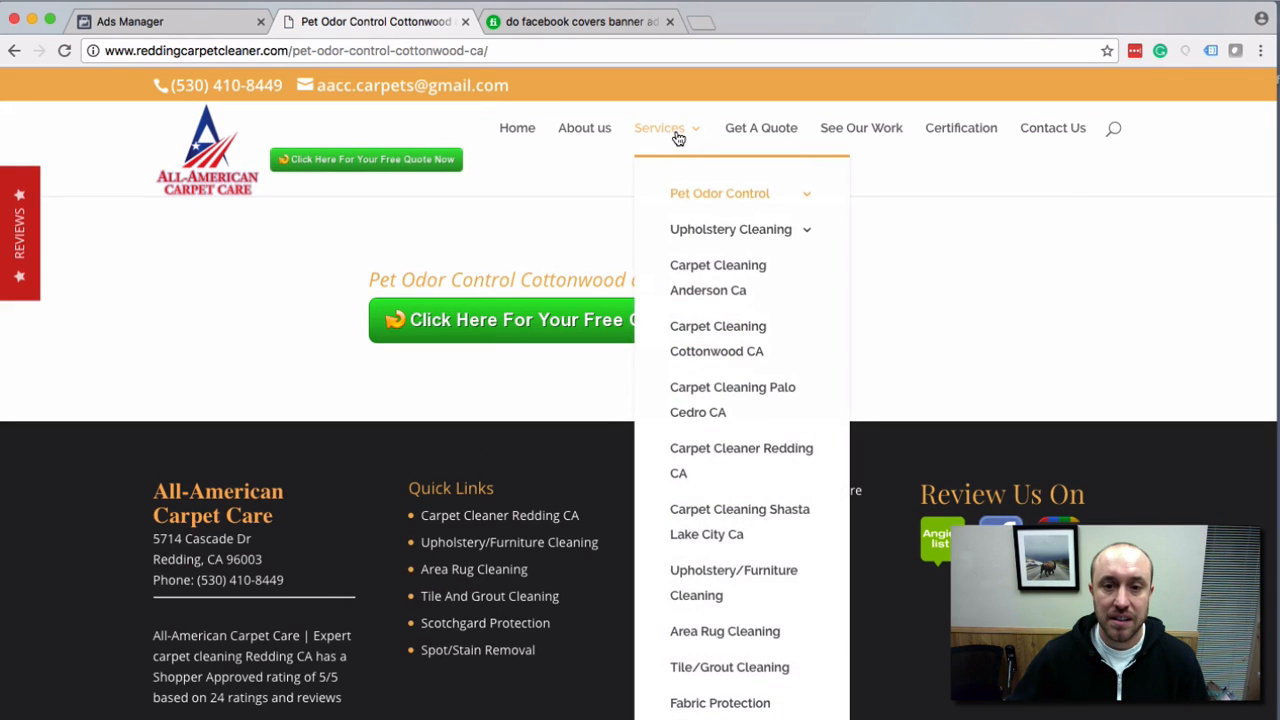
mouse_move(687, 200)
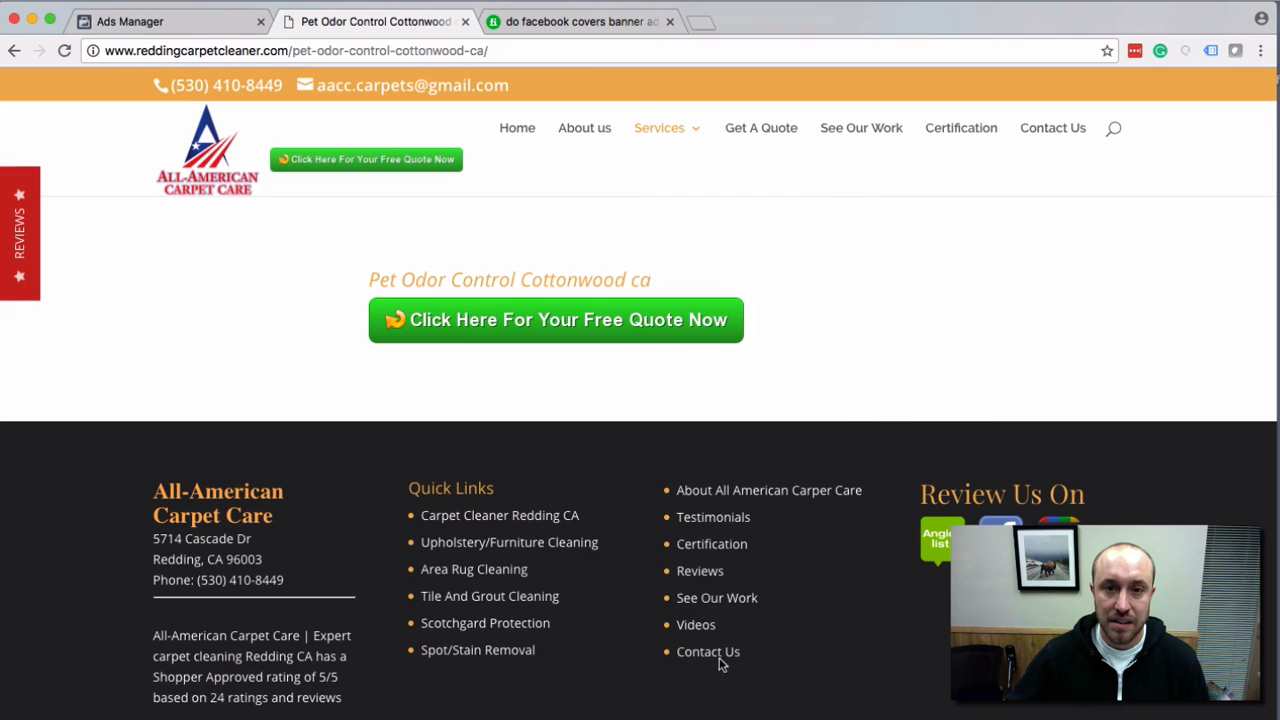
click(702, 717)
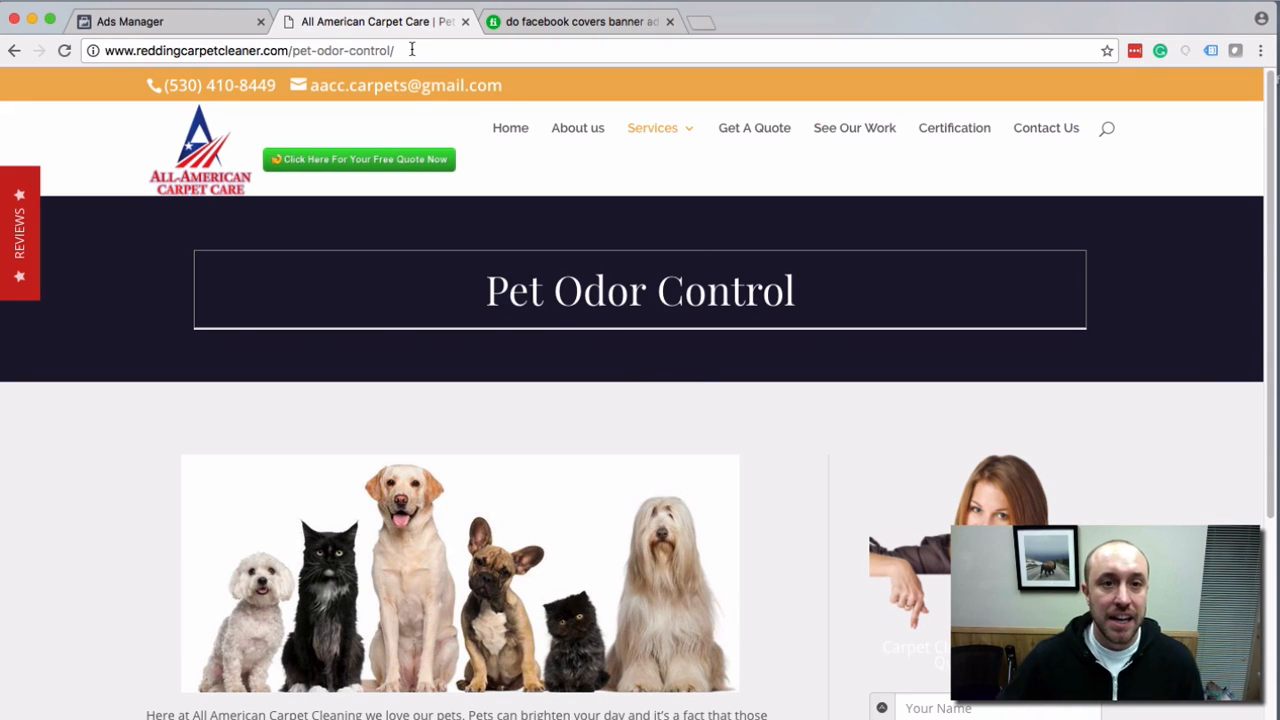
drag(411, 49, 100, 52)
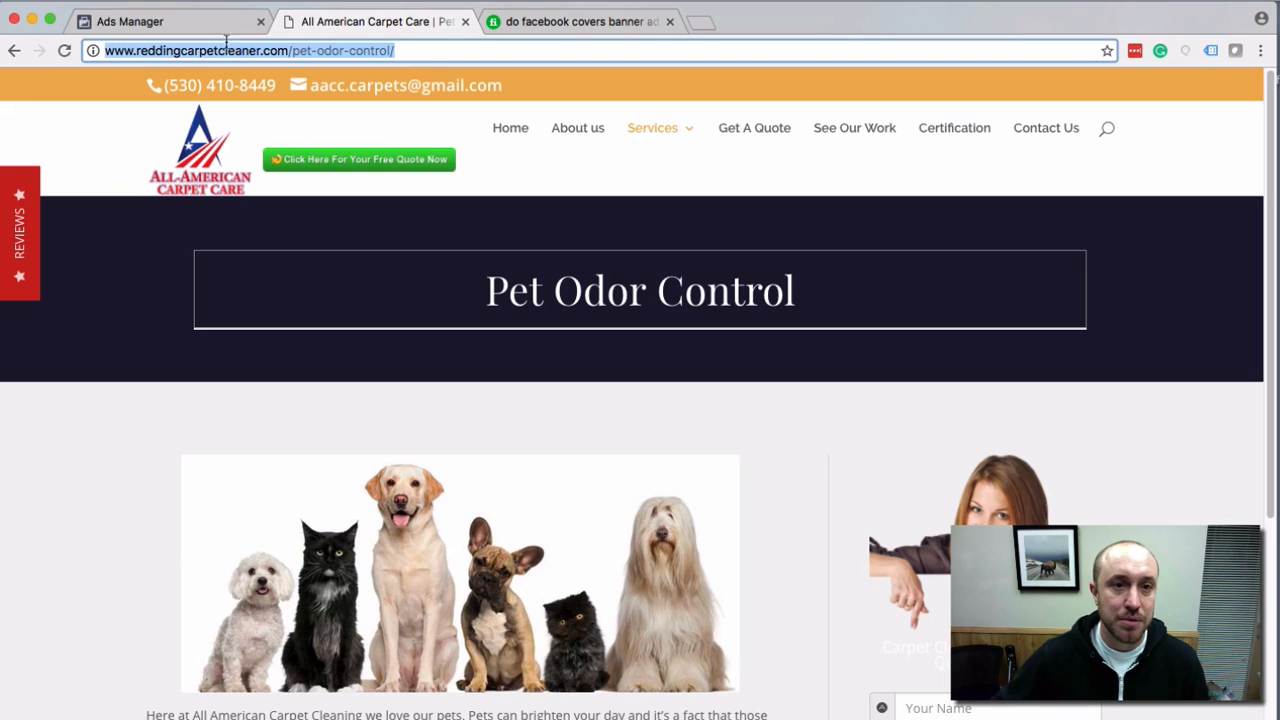
right_click(274, 47)
click(305, 68)
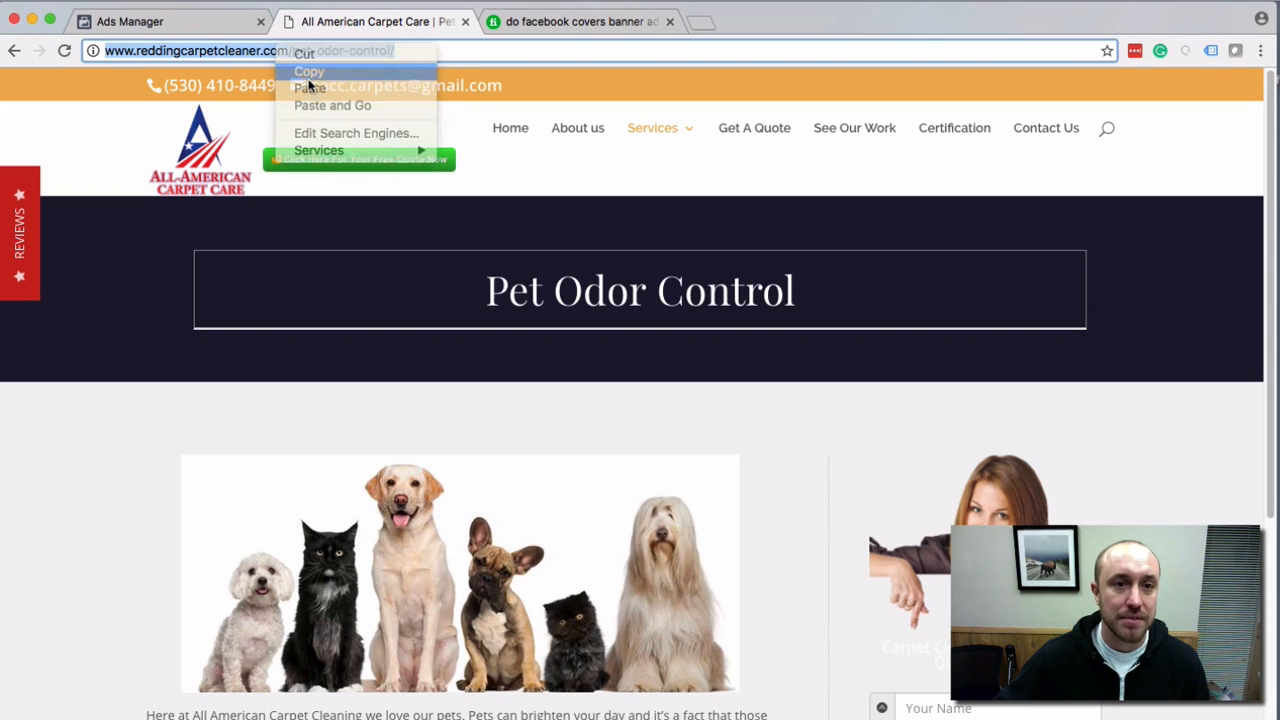
click(203, 28)
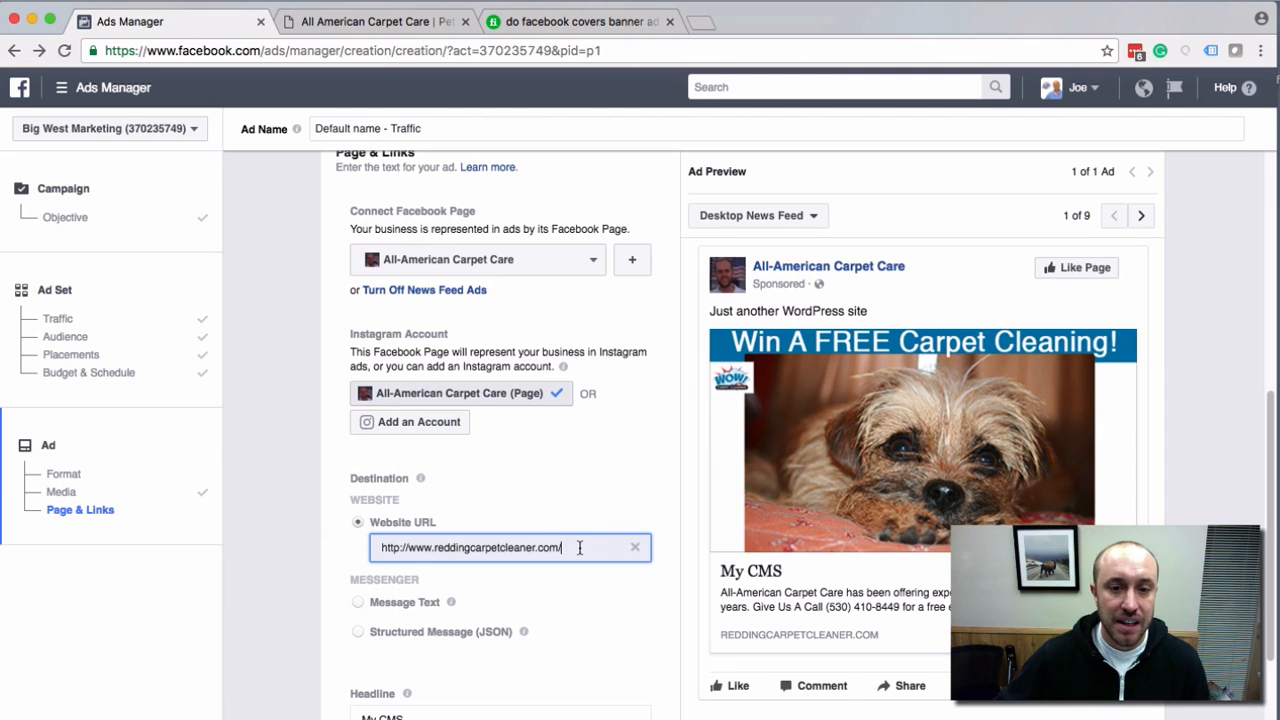
drag(579, 547, 383, 547)
right_click(418, 553)
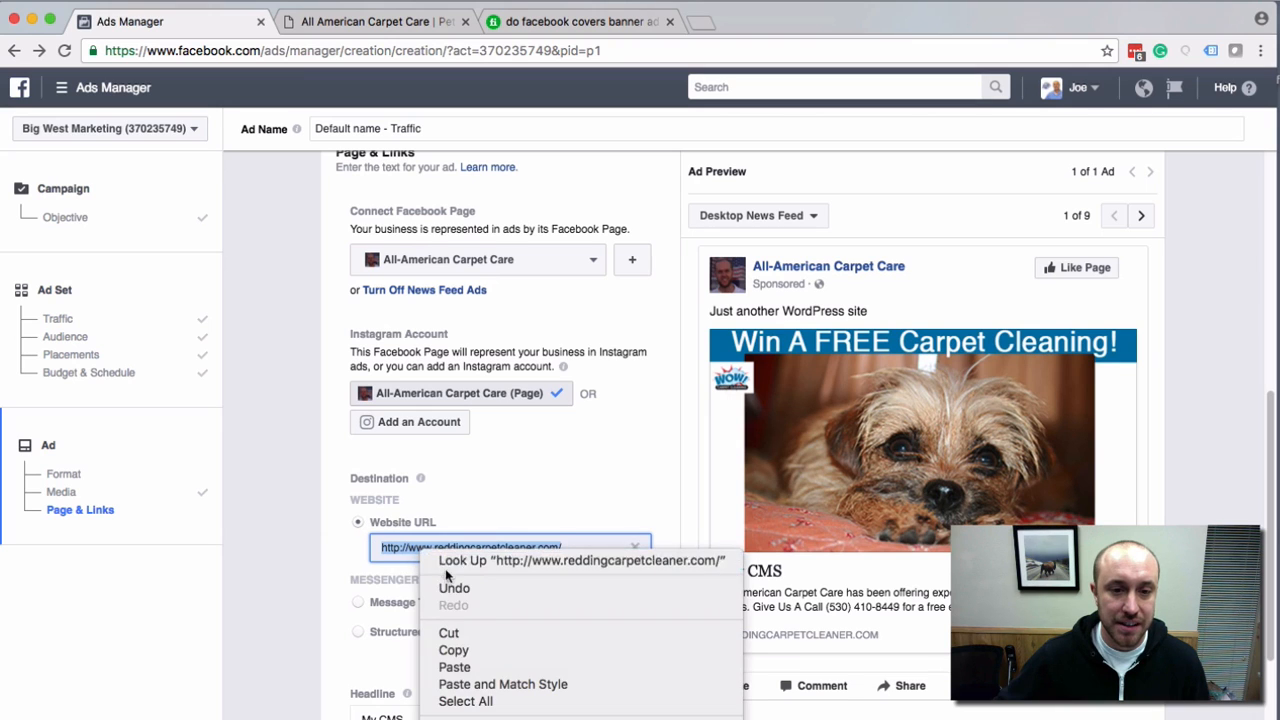
click(462, 669)
key(BackSpace)
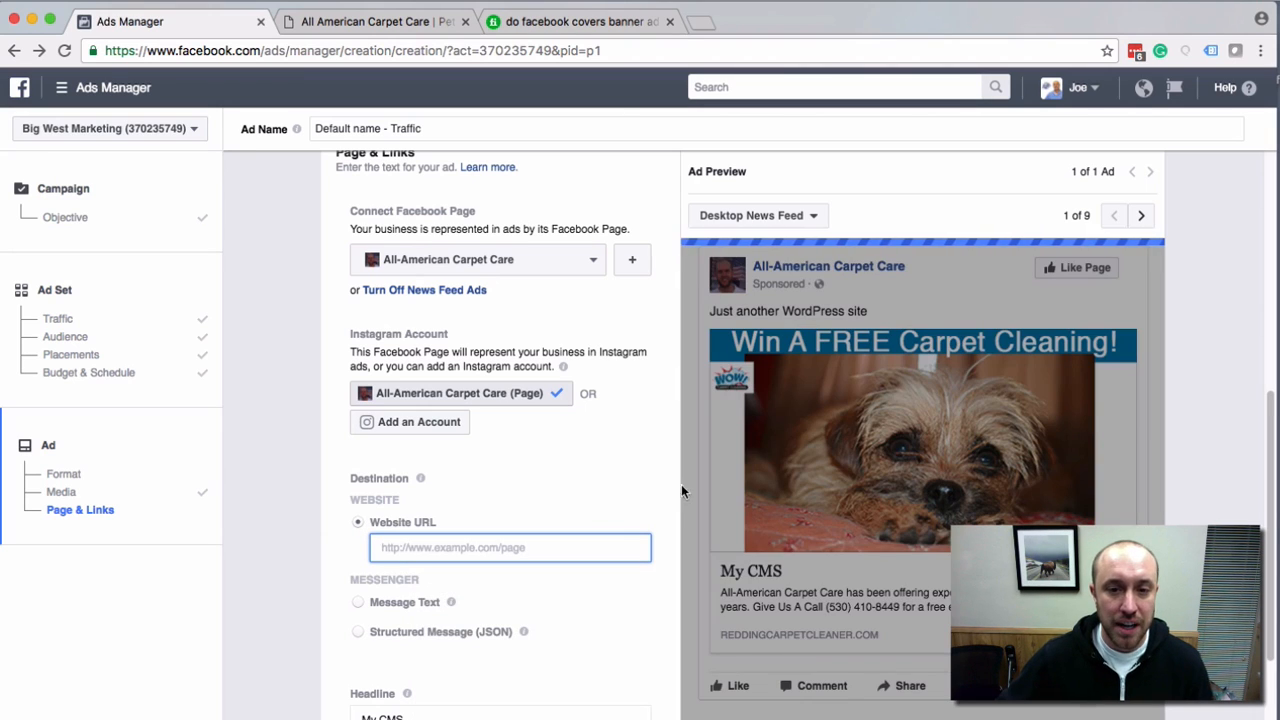
right_click(500, 545)
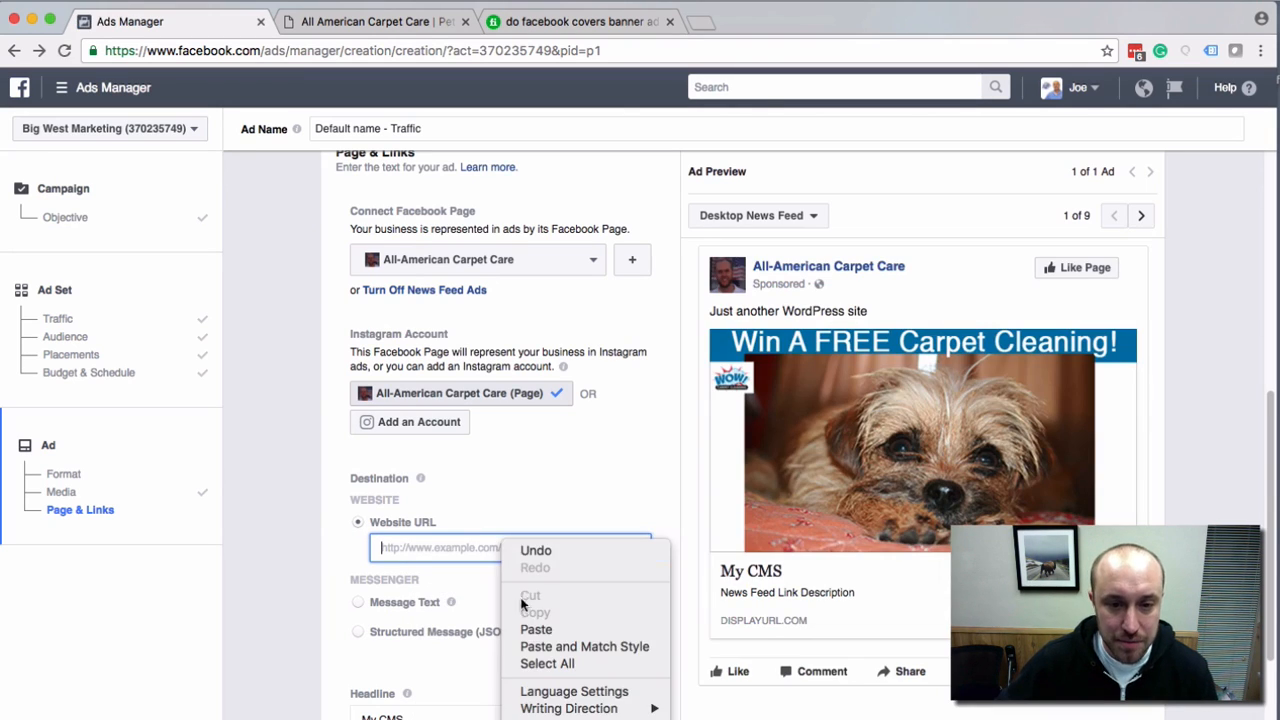
click(530, 626)
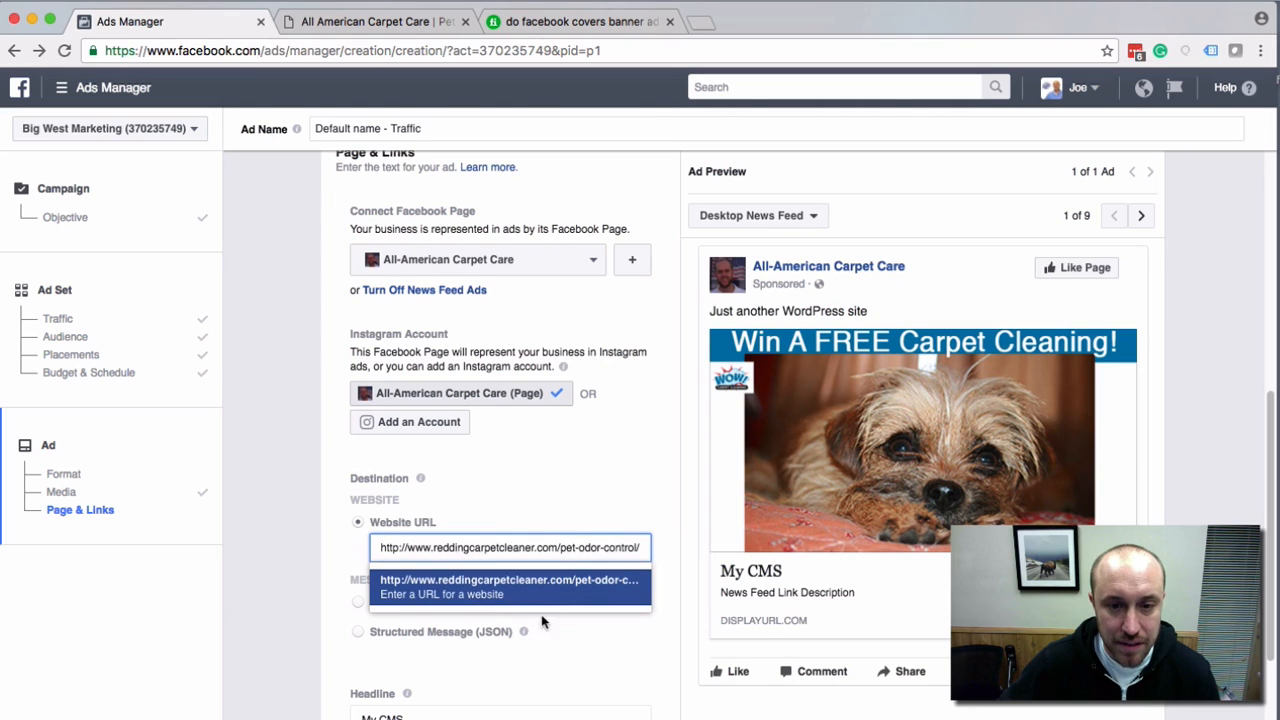
click(620, 493)
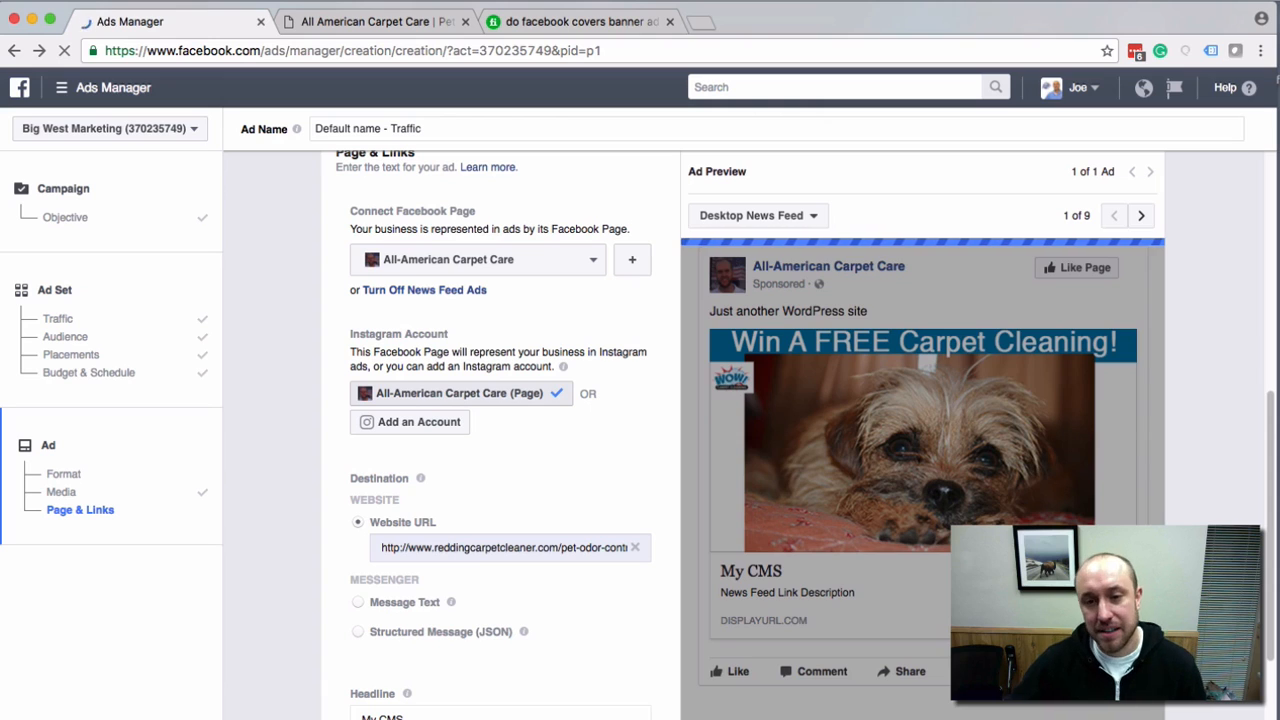
Review the carpet care website's list of services and return to its home page.
click(335, 22)
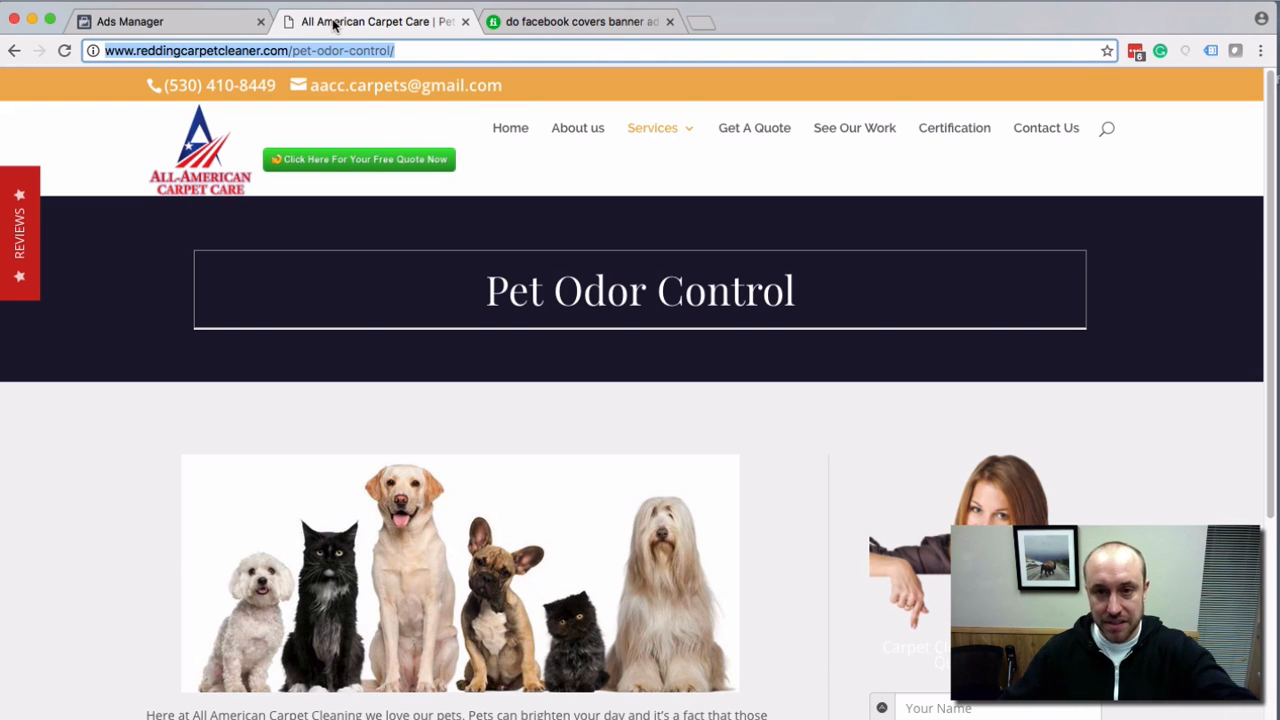
mouse_move(687, 131)
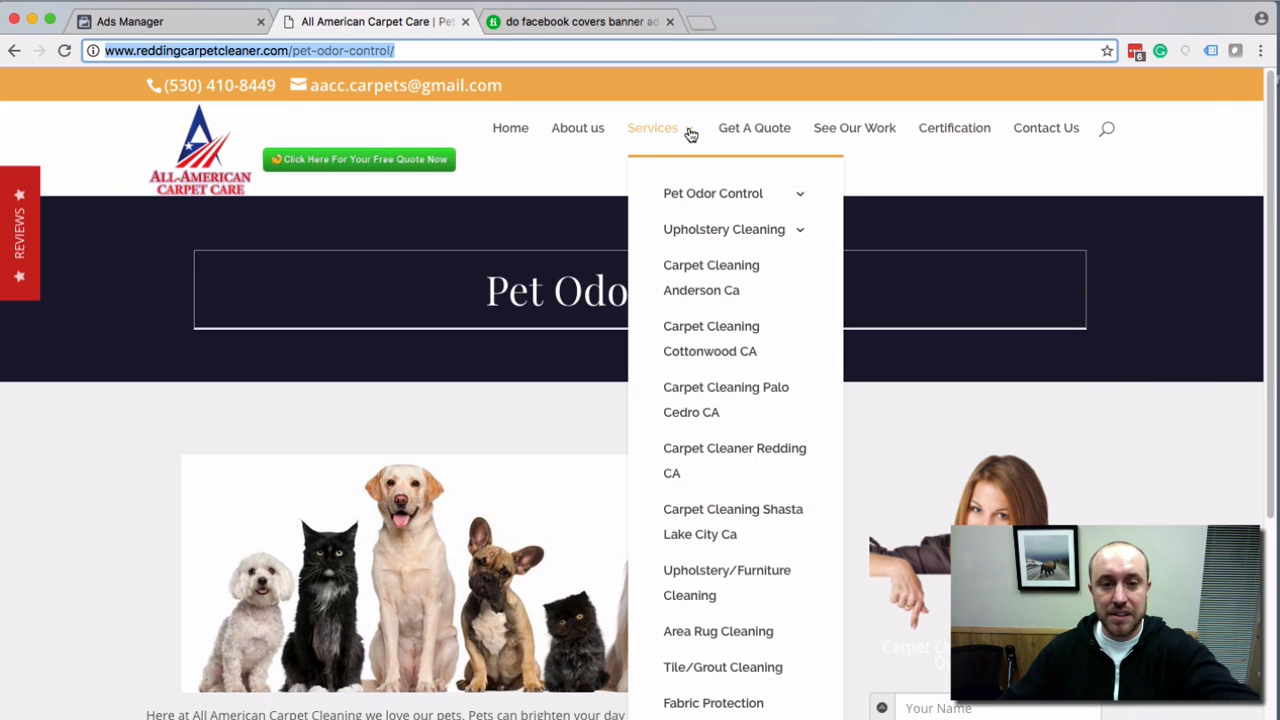
click(511, 133)
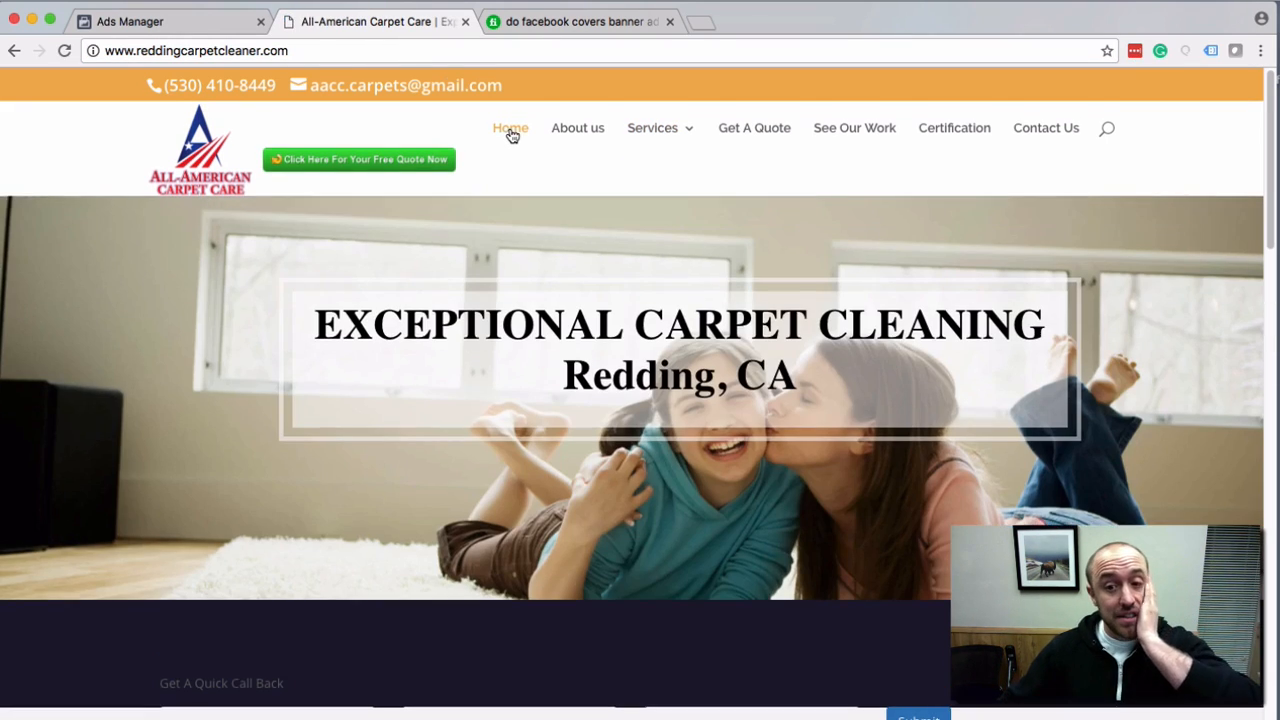
mouse_move(671, 143)
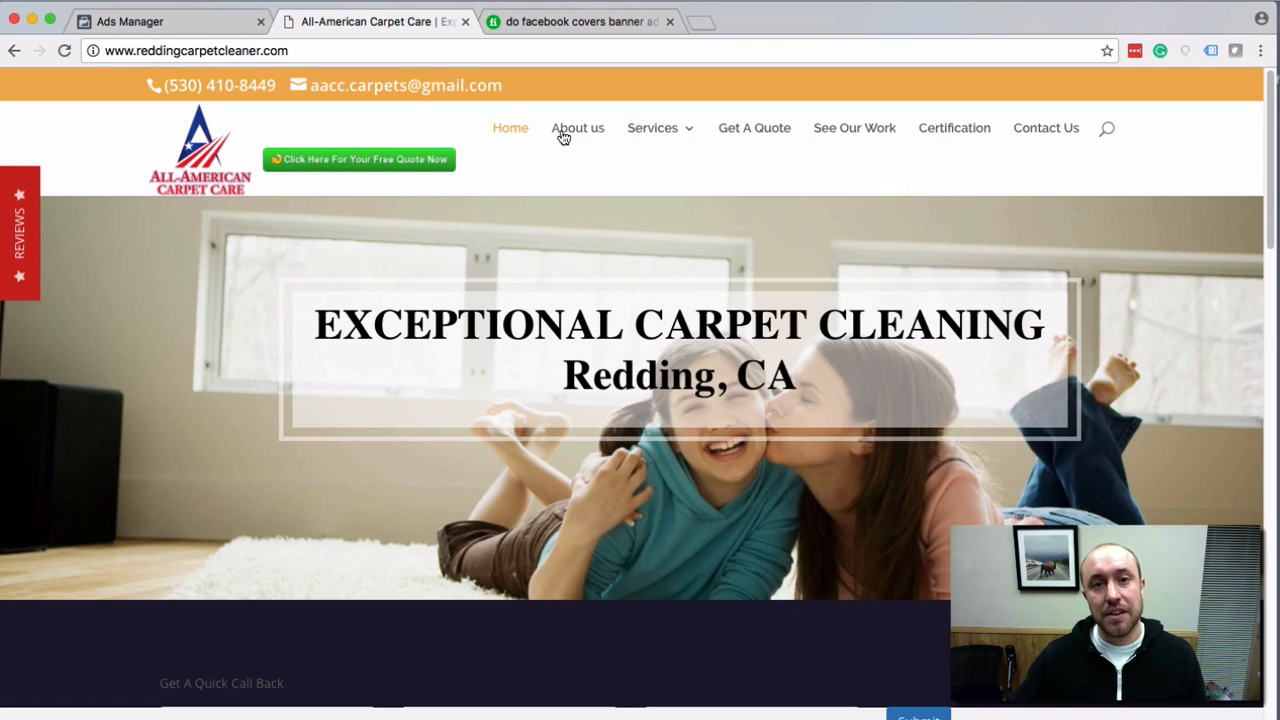
Replace the ad's headline in Ads Manager with "Pet Odor Control Services" and change the word "Control" to "Cleaning".
click(216, 26)
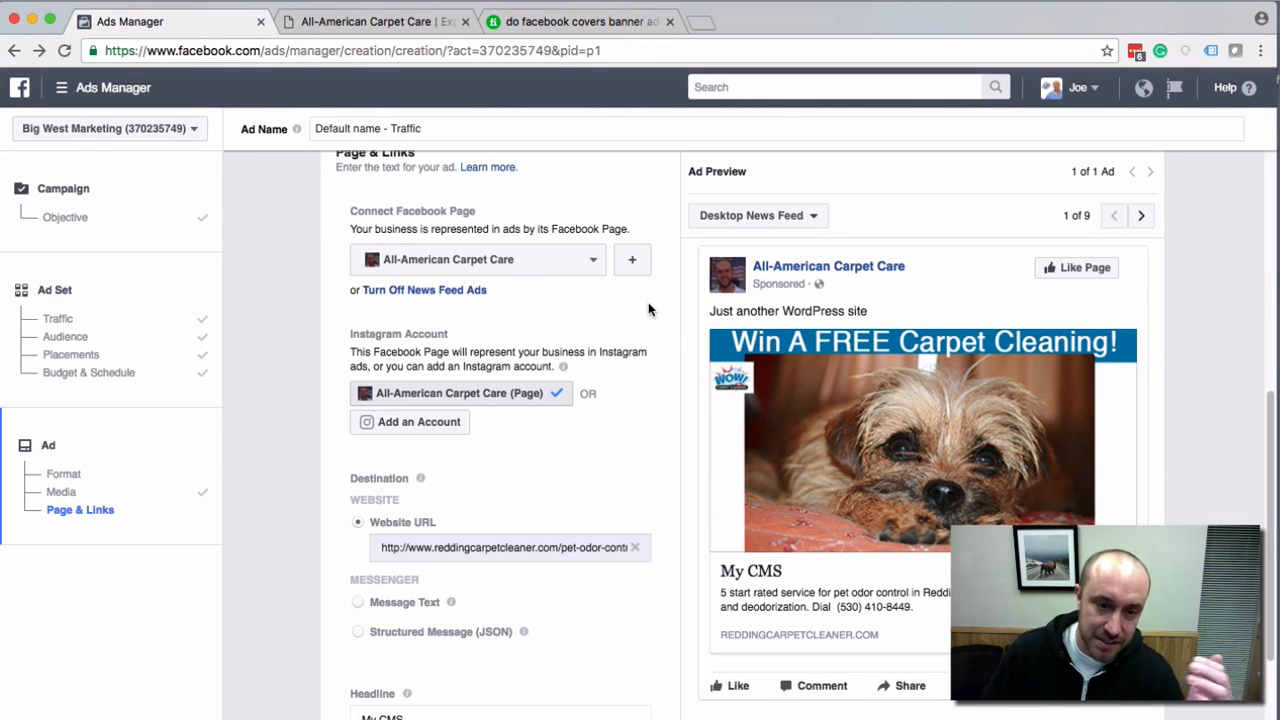
scroll(632, 370, down, 2)
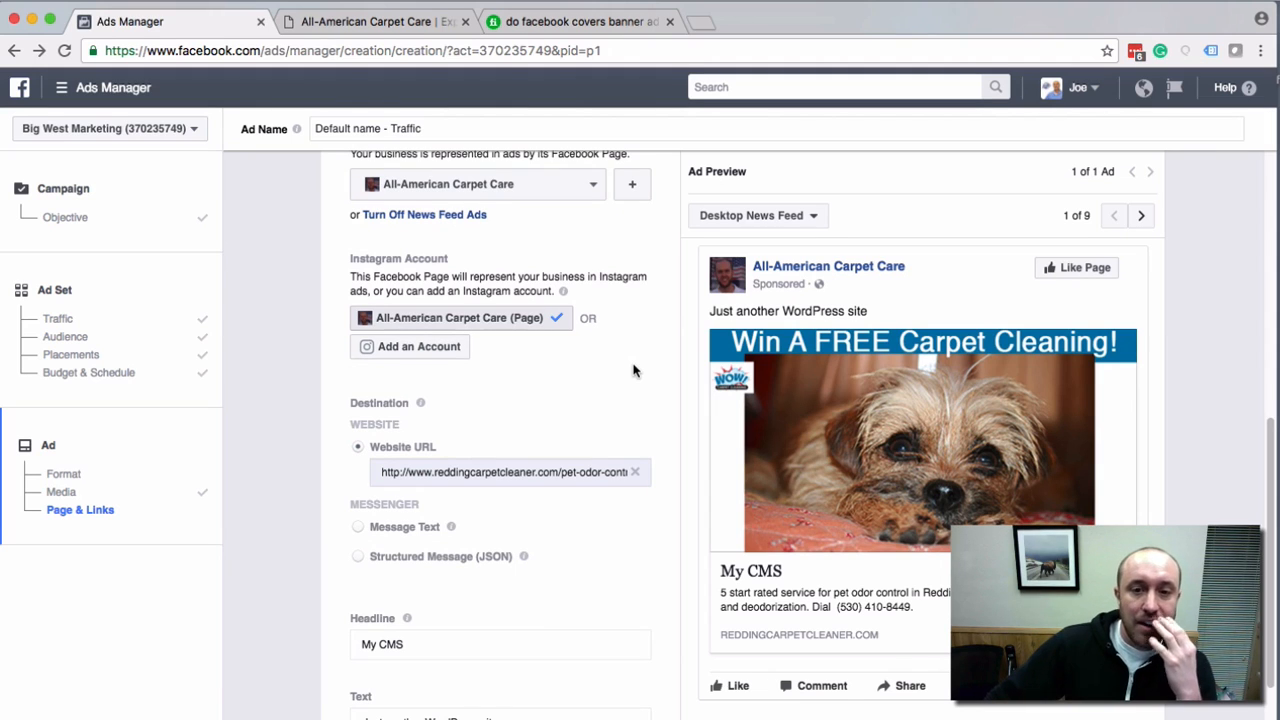
scroll(640, 391, down, 1)
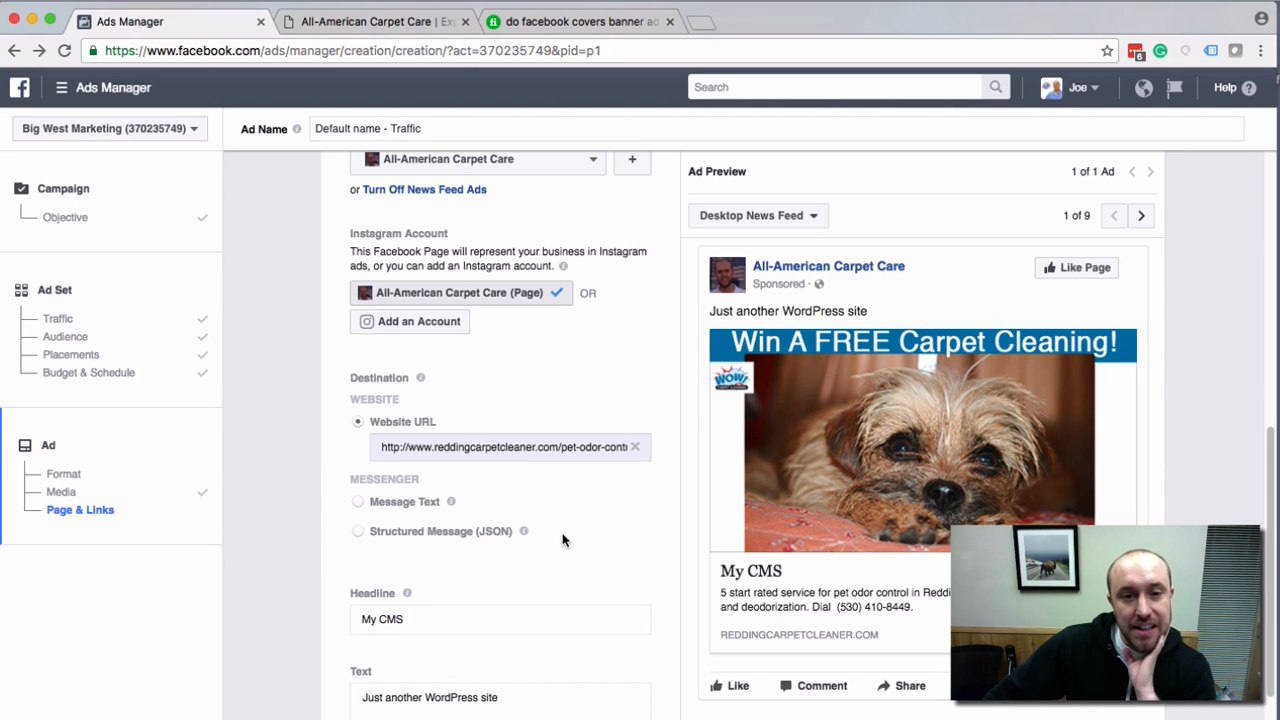
scroll(557, 540, down, 2)
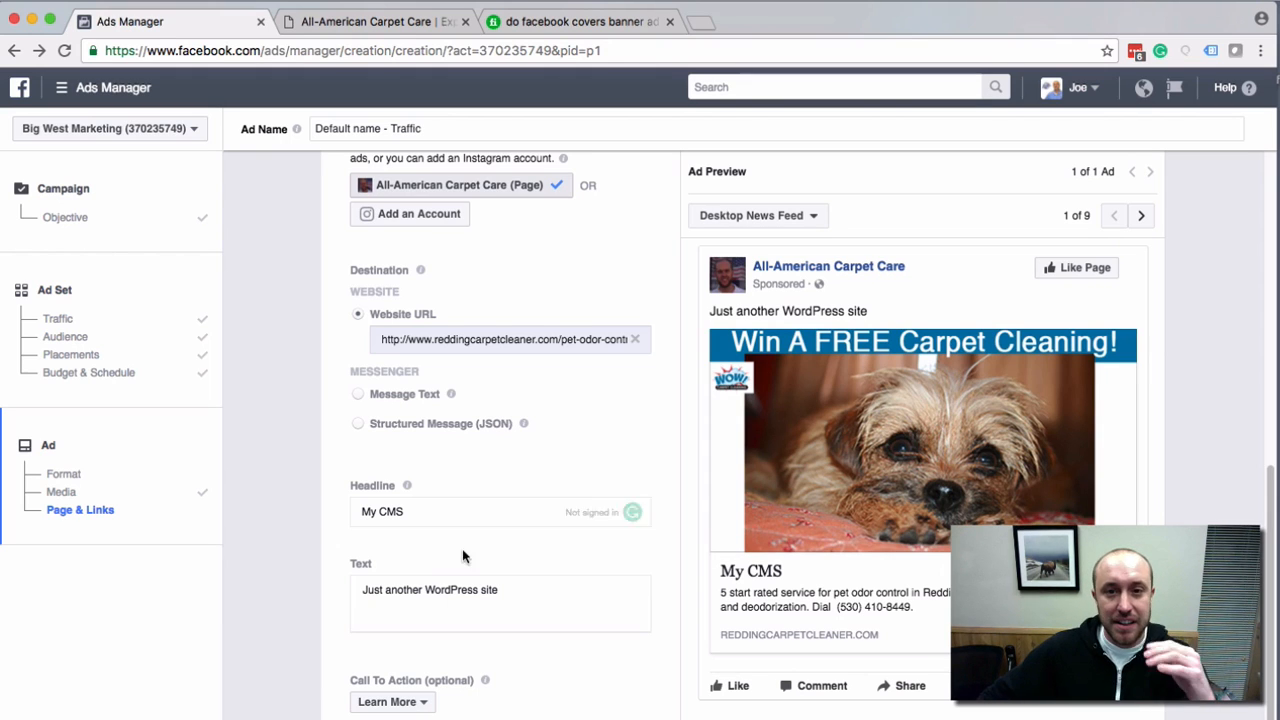
click(387, 511)
drag(387, 511, 348, 513)
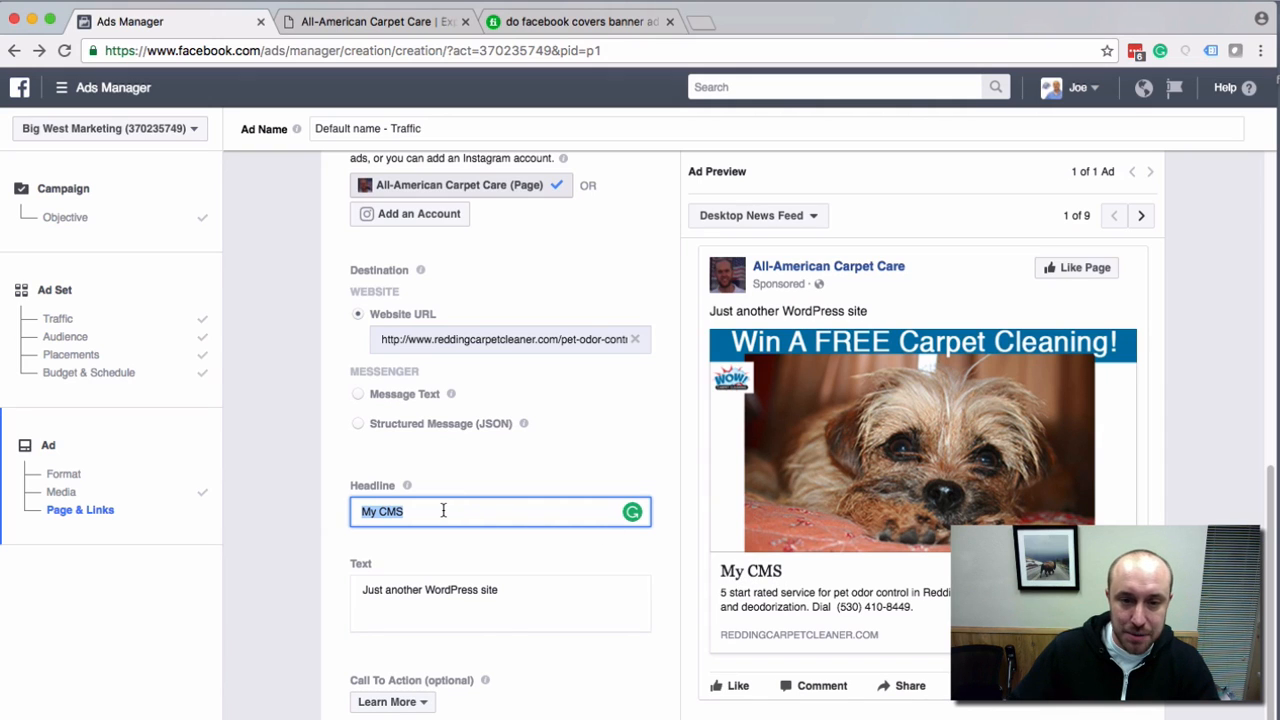
text(P)
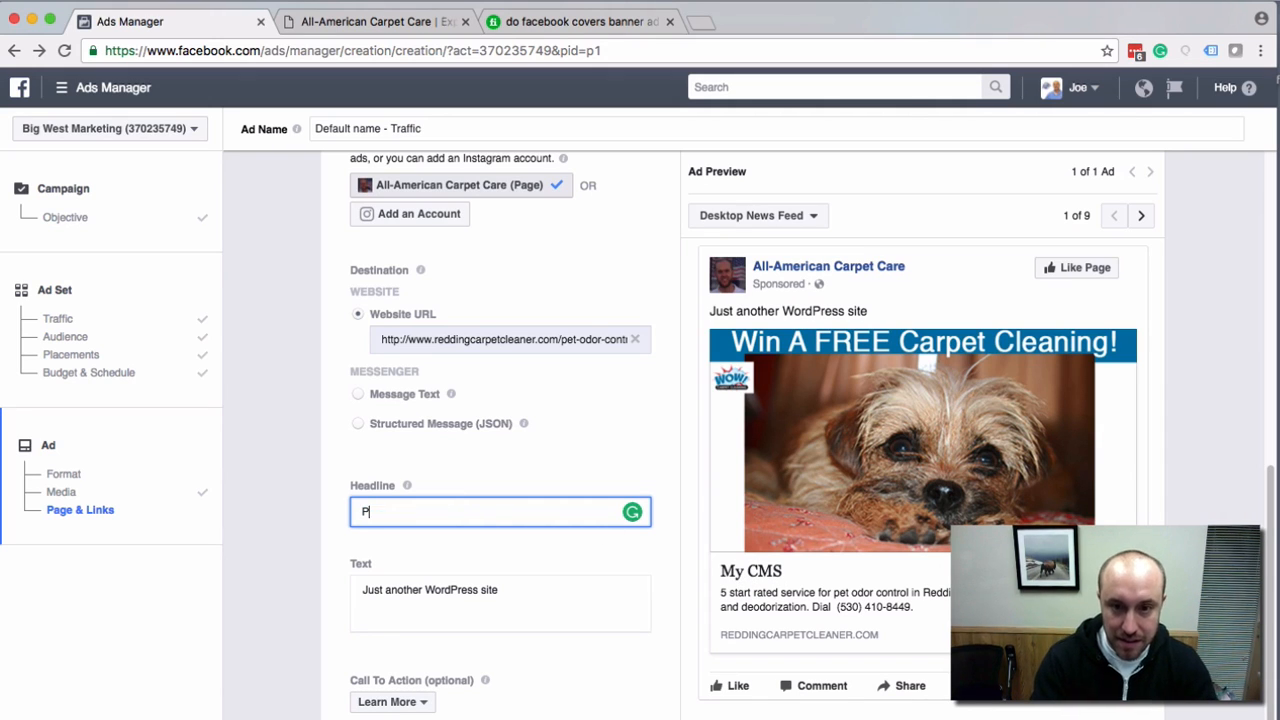
text(et Odor)
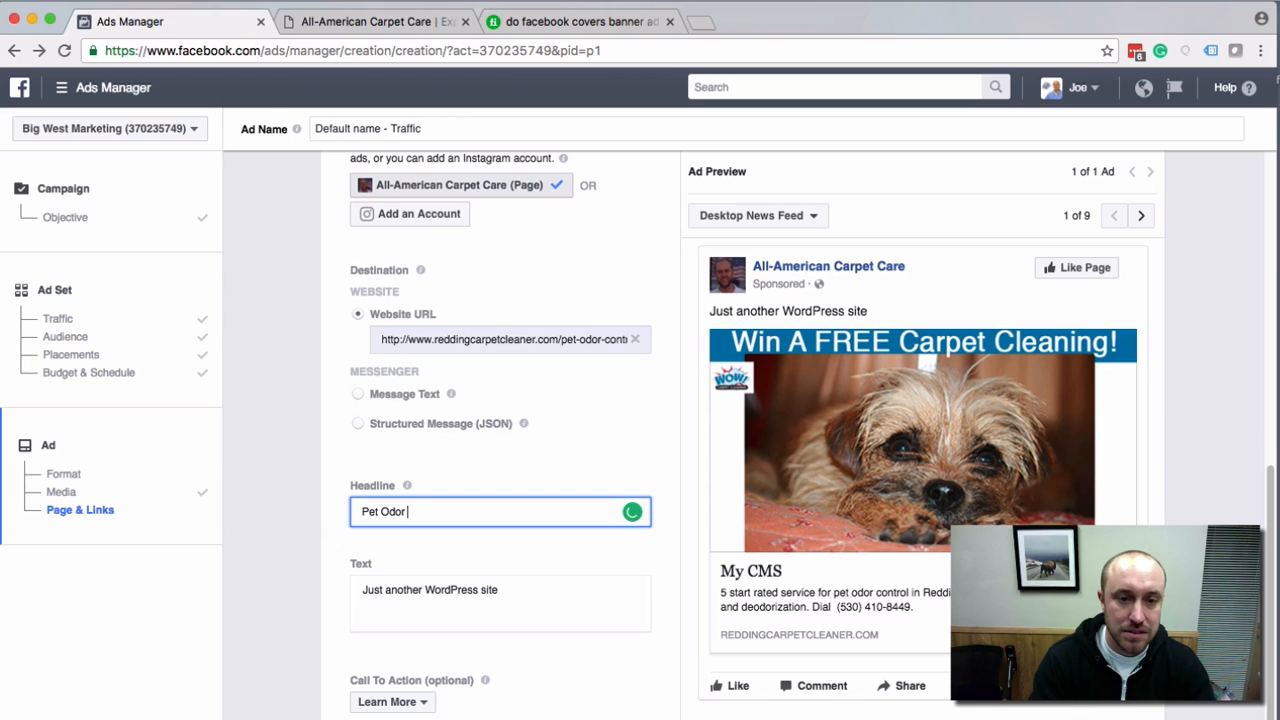
text(Control )
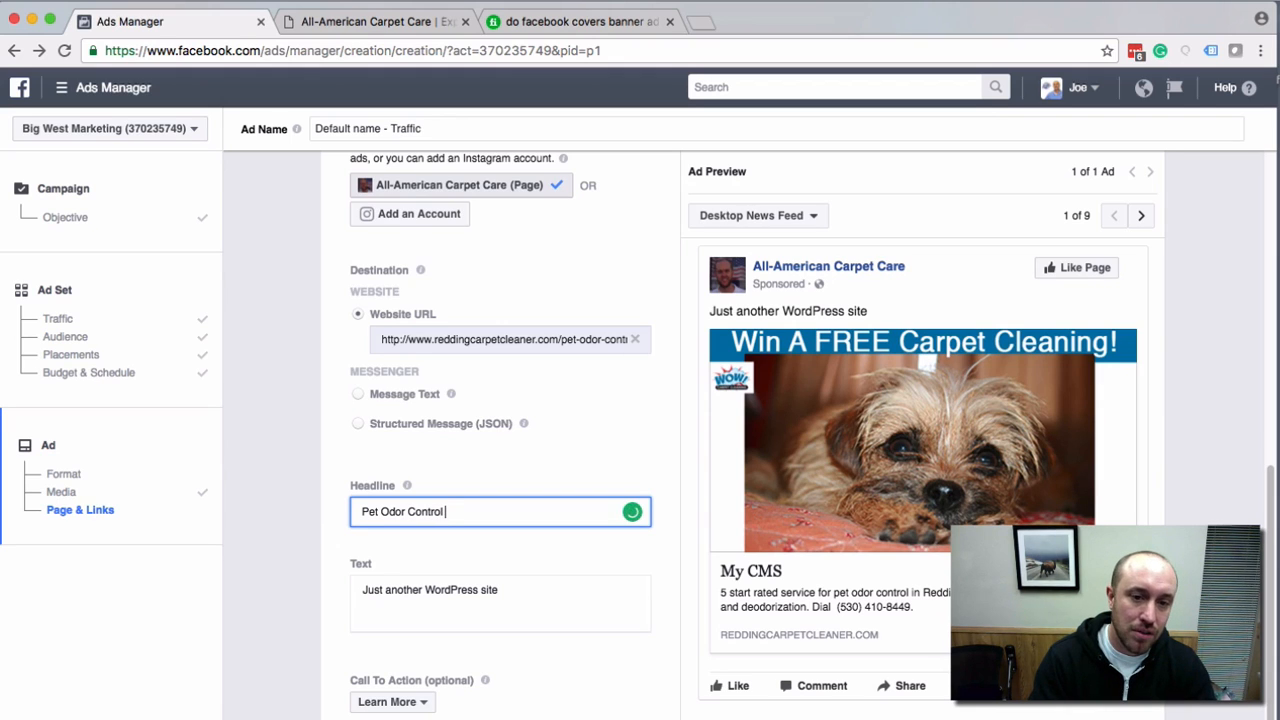
text(Services)
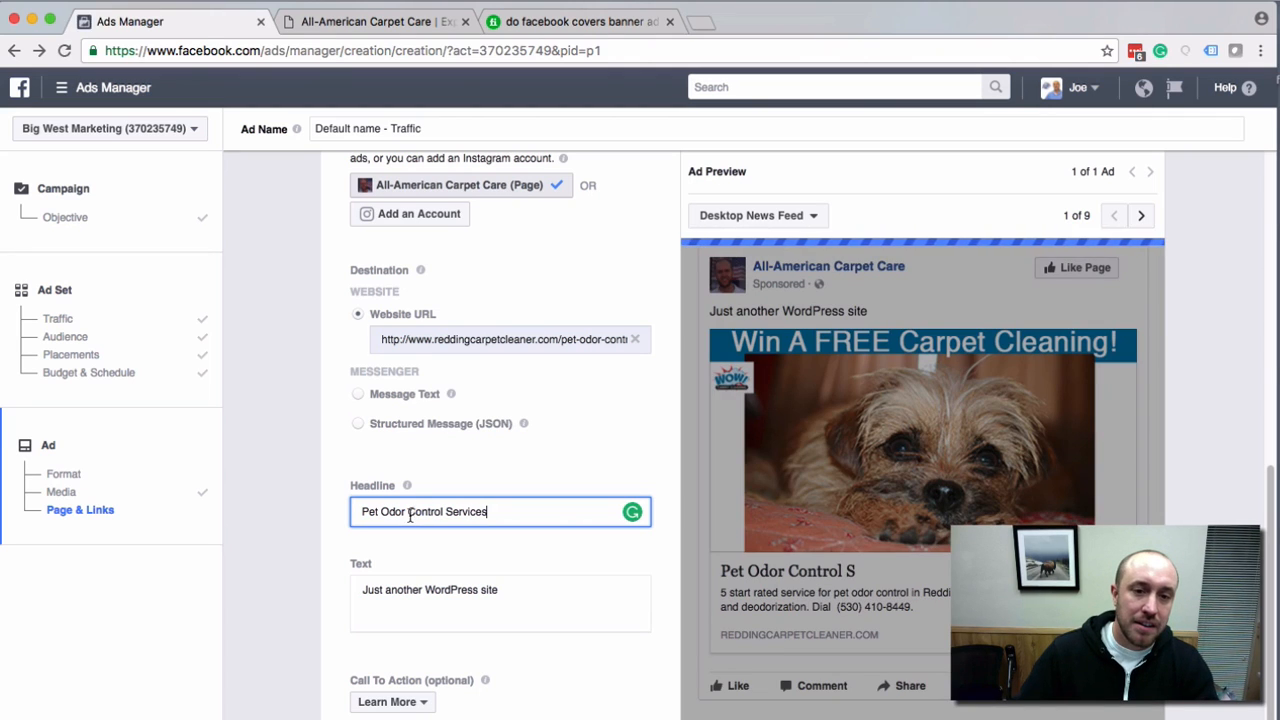
drag(427, 513, 447, 514)
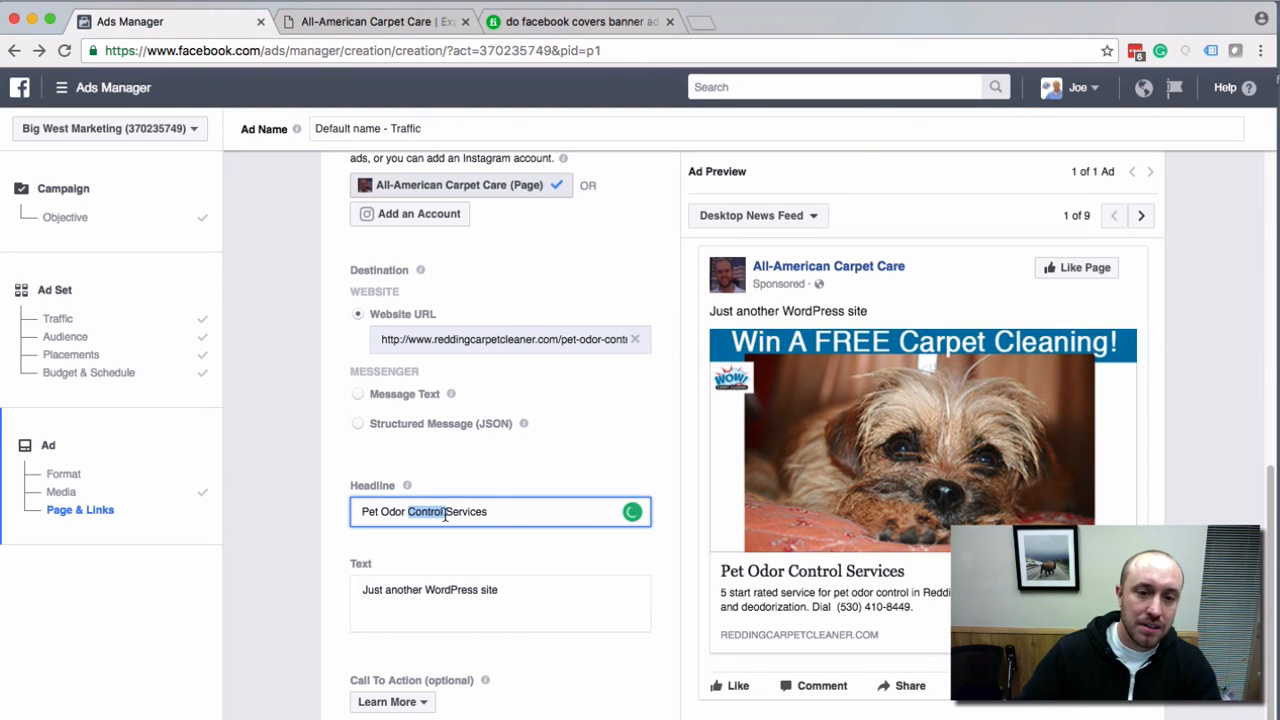
text(Cleaning)
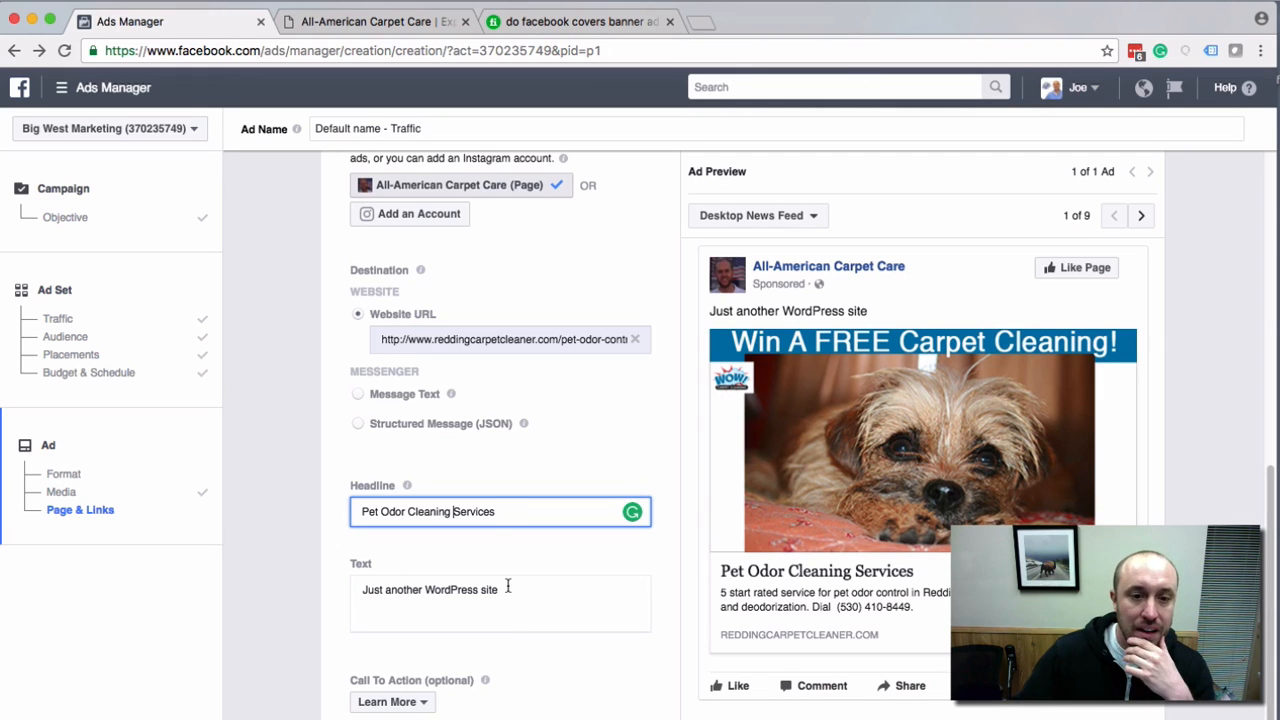
Replace the ad's text with "Do you have pet odors? We can help. Call now for a free estimate:".
drag(508, 587, 361, 580)
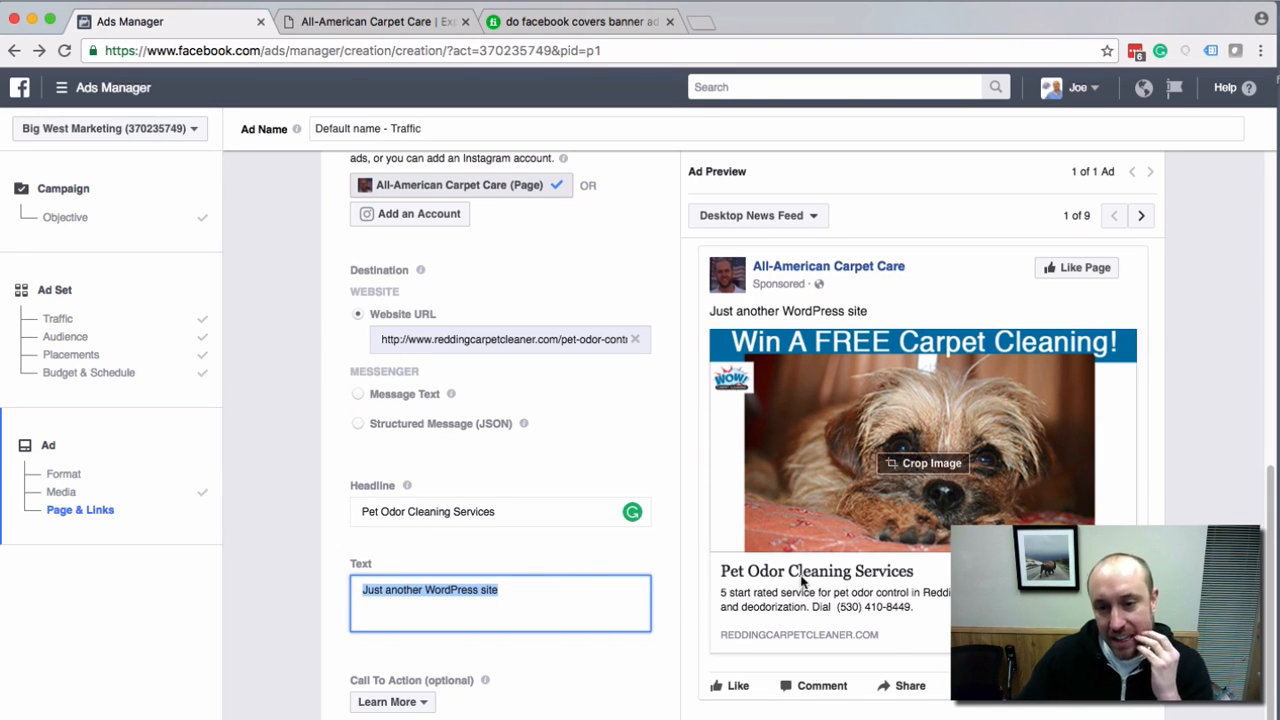
click(535, 590)
drag(535, 590, 338, 593)
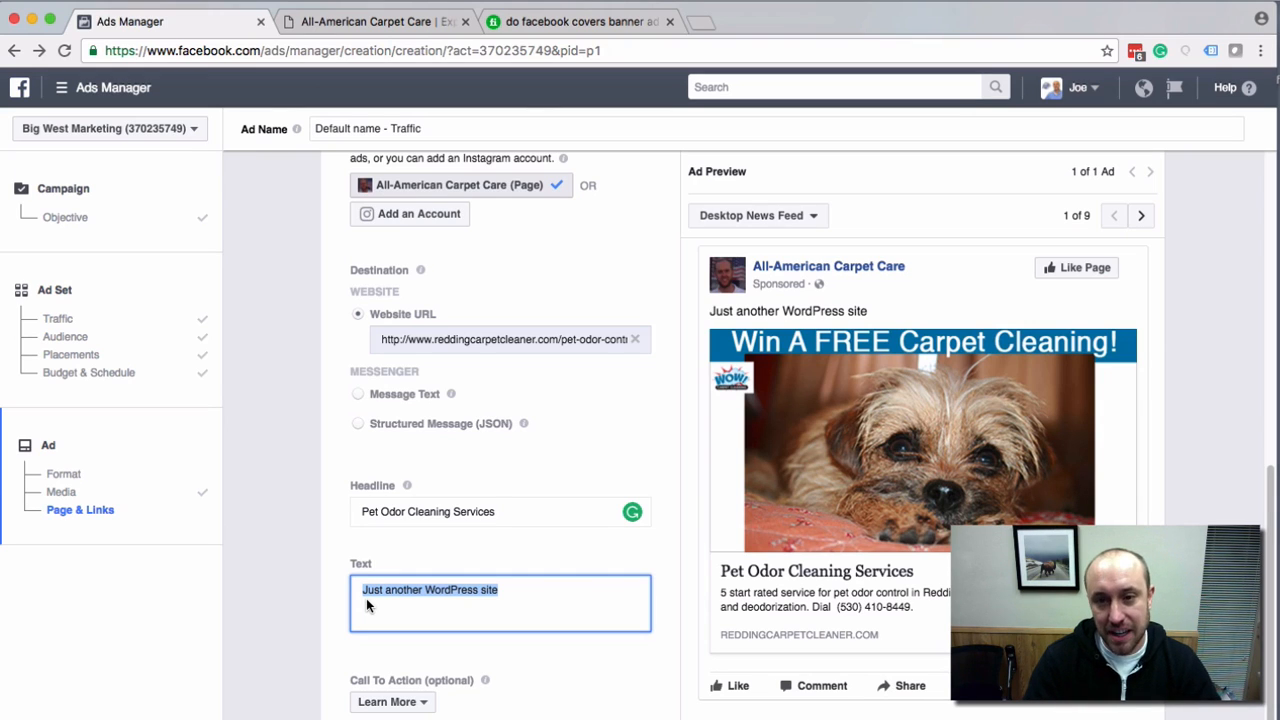
text(Do yo)
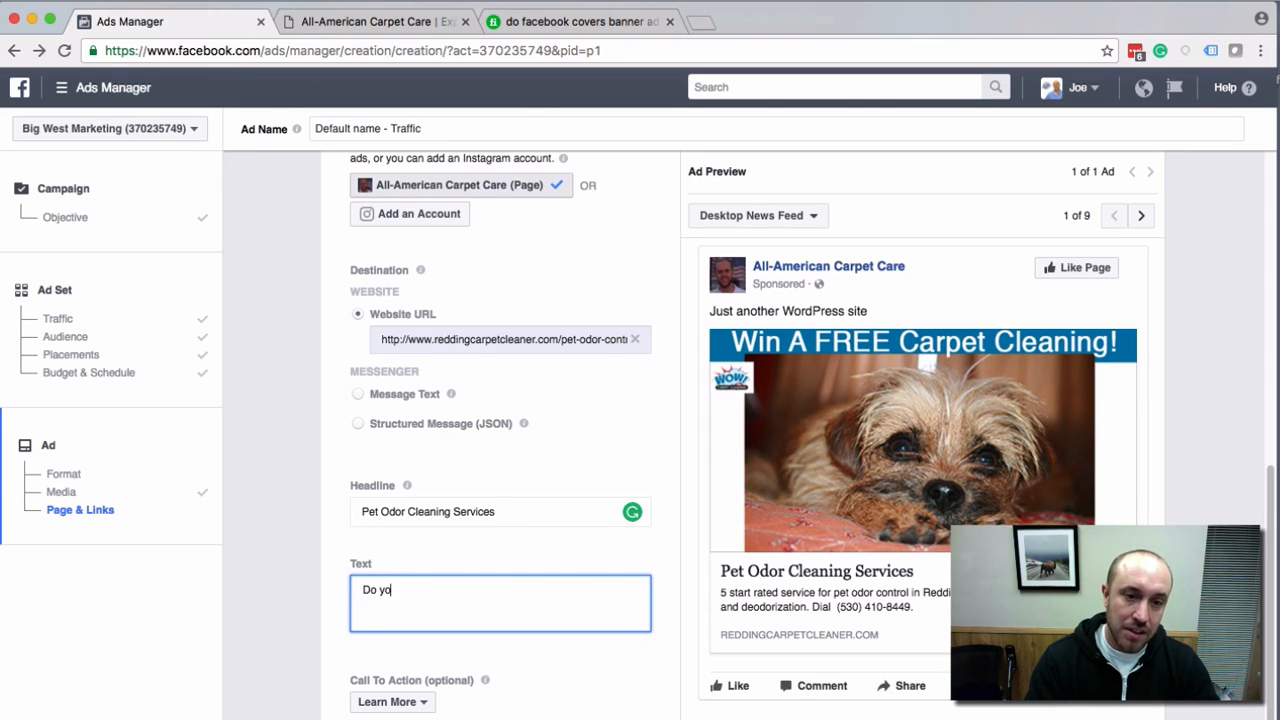
text(u have b)
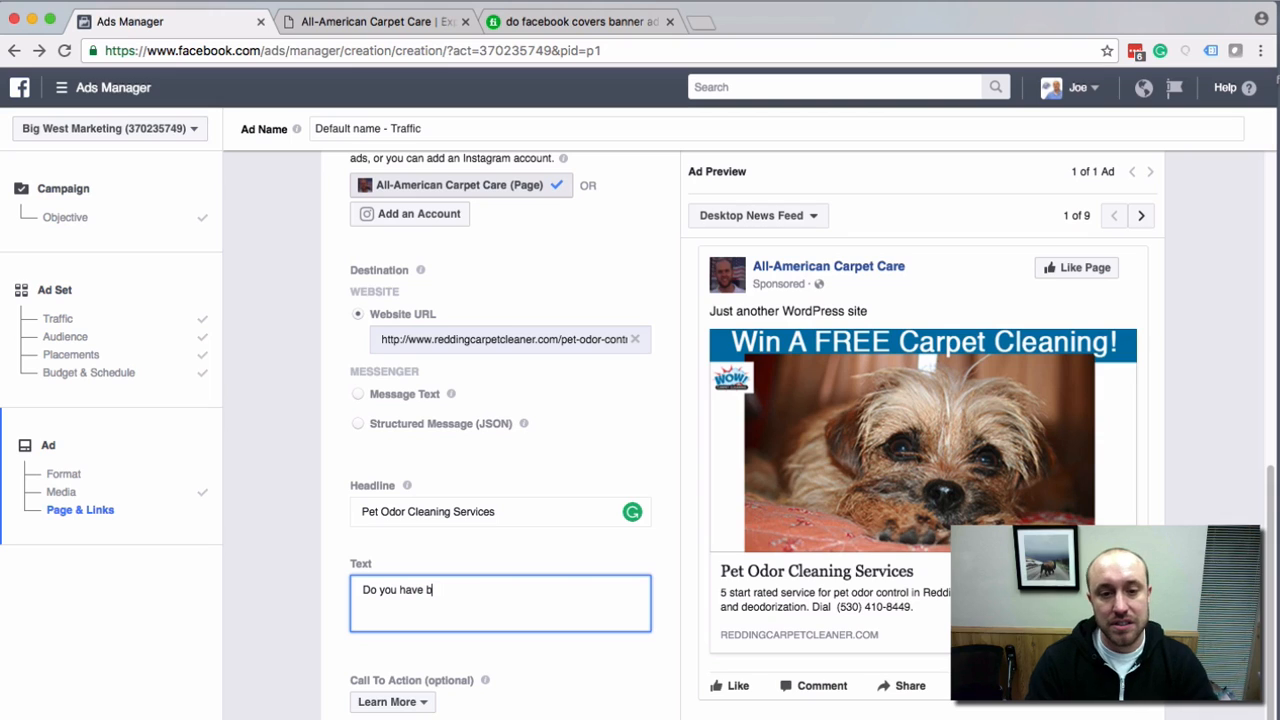
key(BackSpace)
text(pet o)
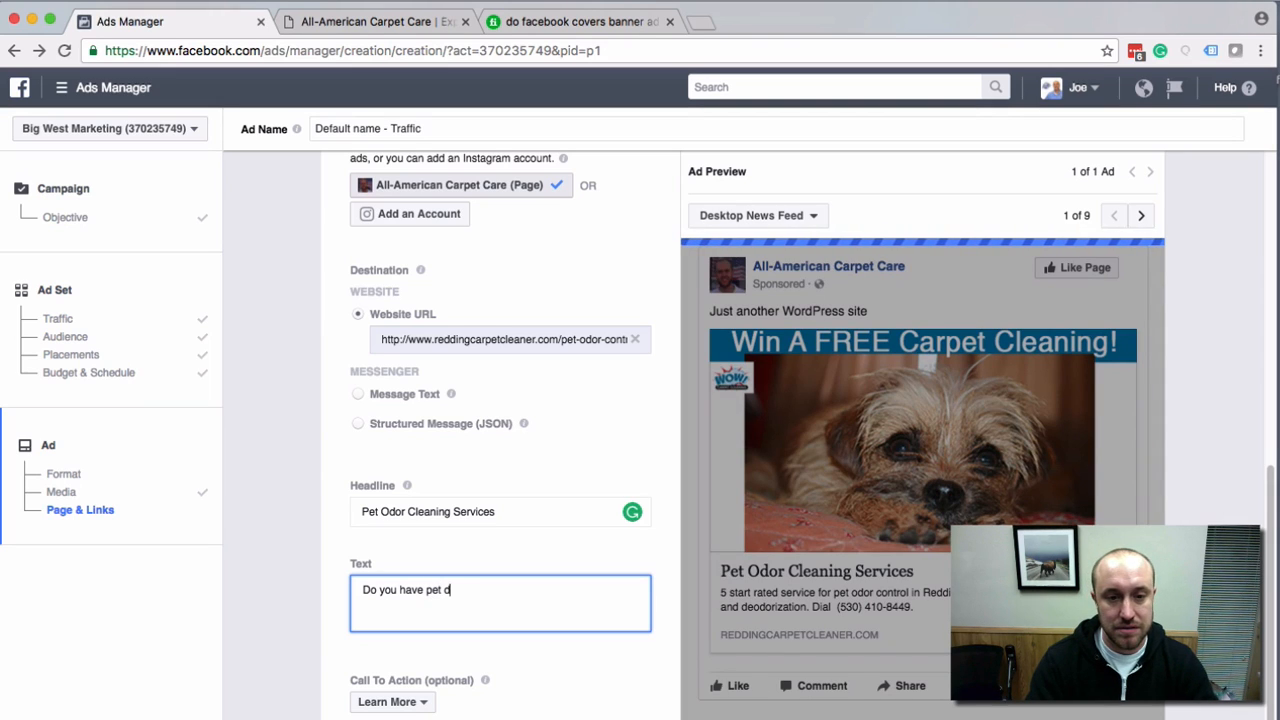
text(d)
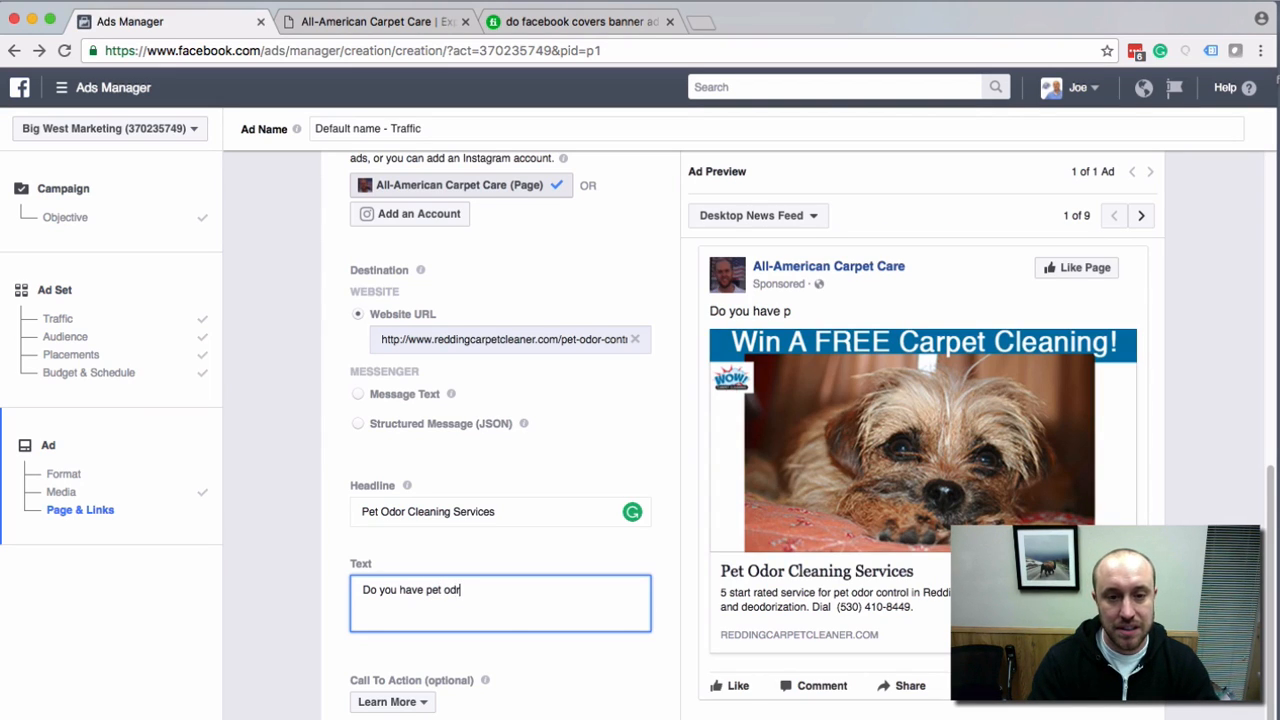
text(or)
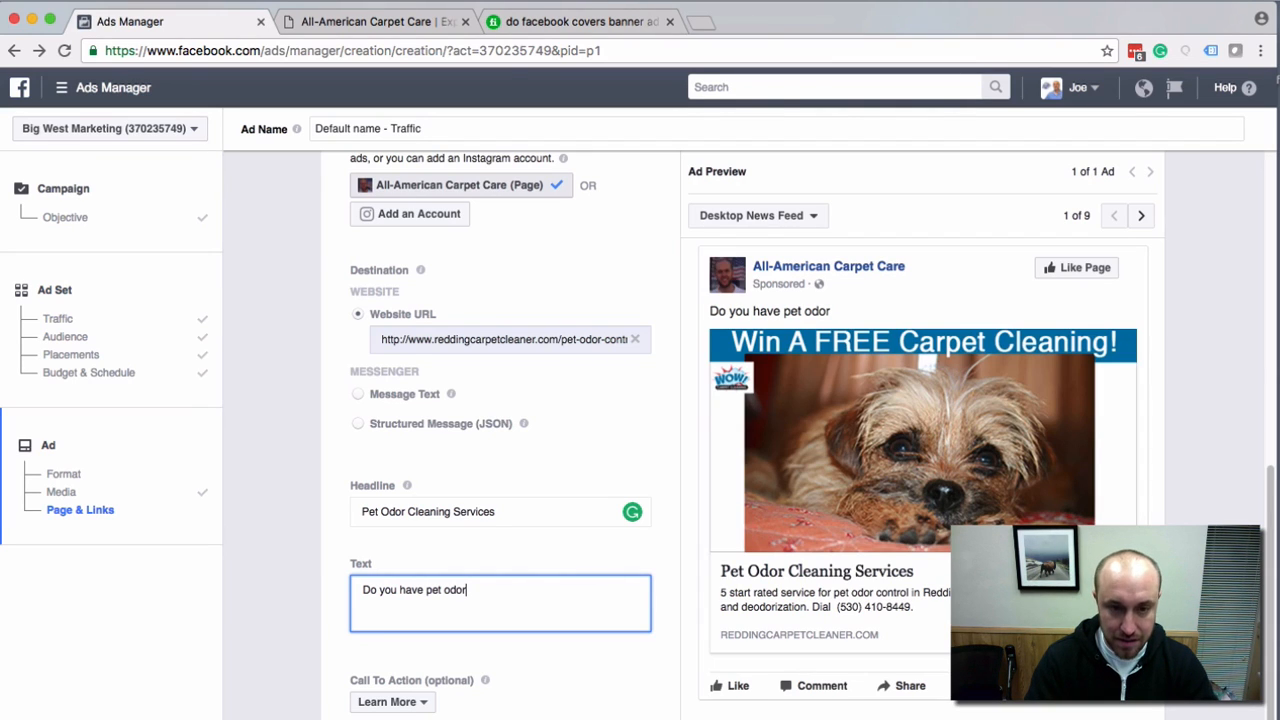
text(?)
key(BackSpace)
text(s)
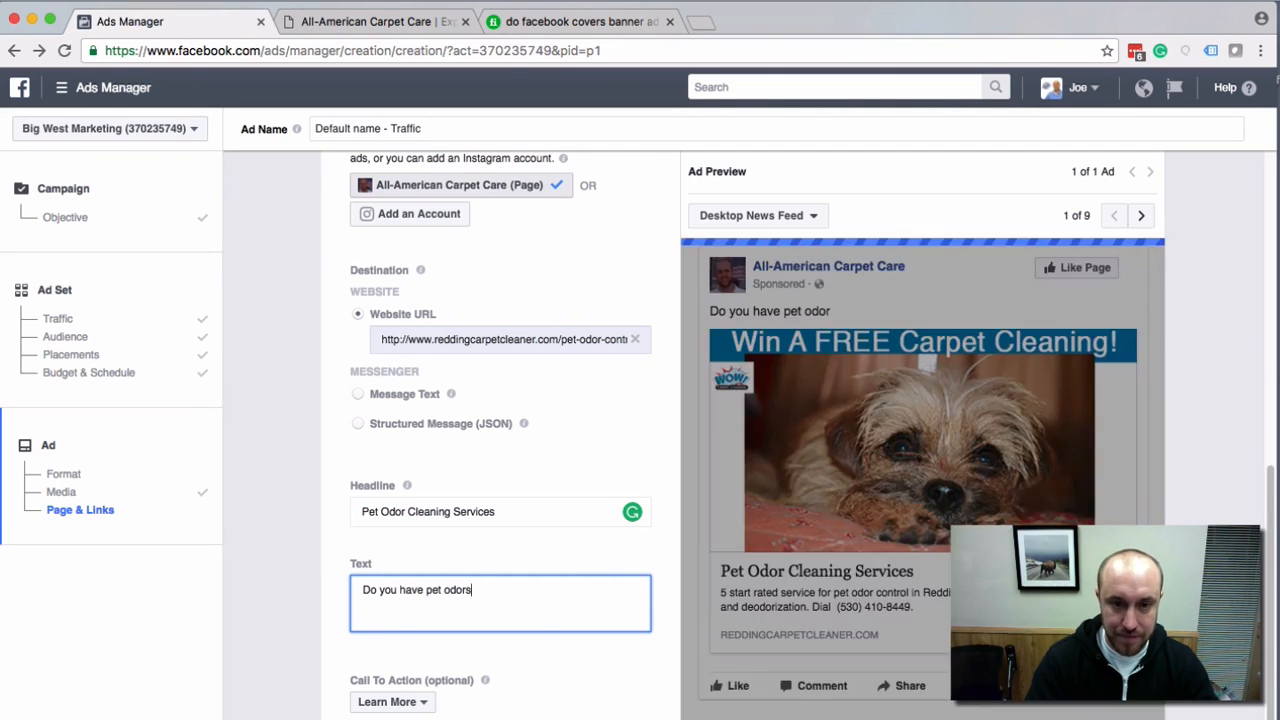
text(? We can H)
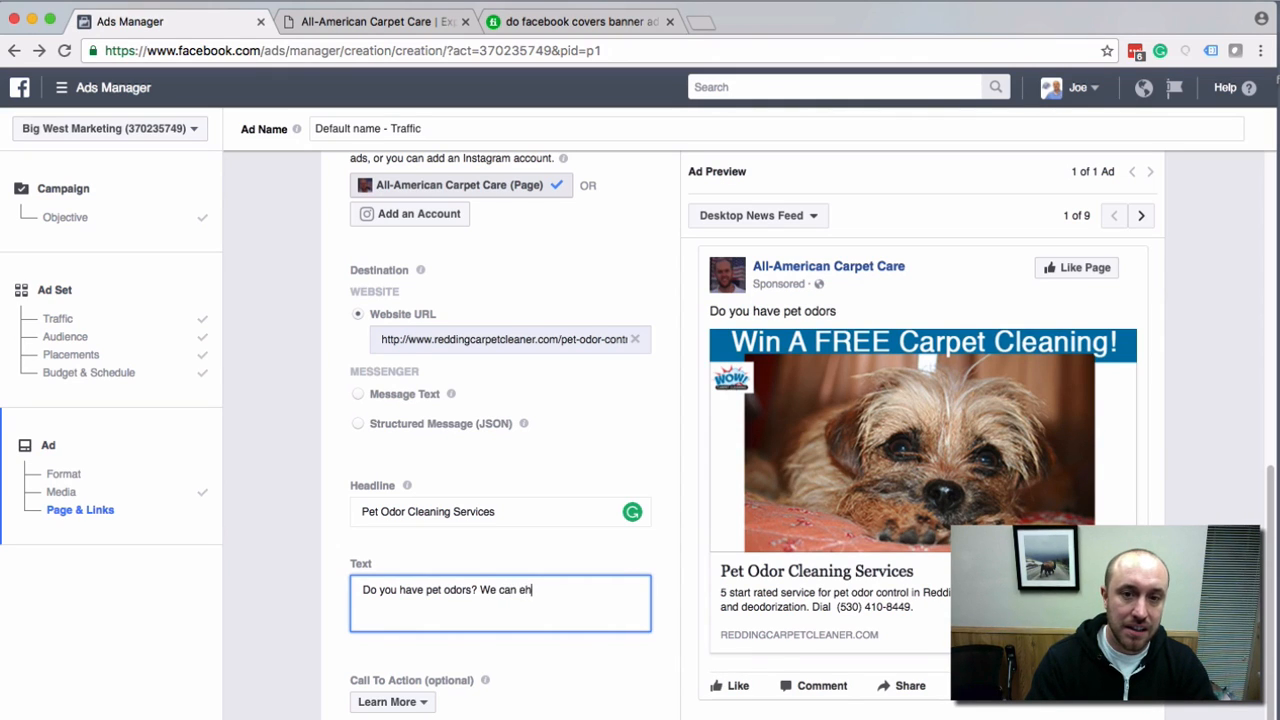
text(le)
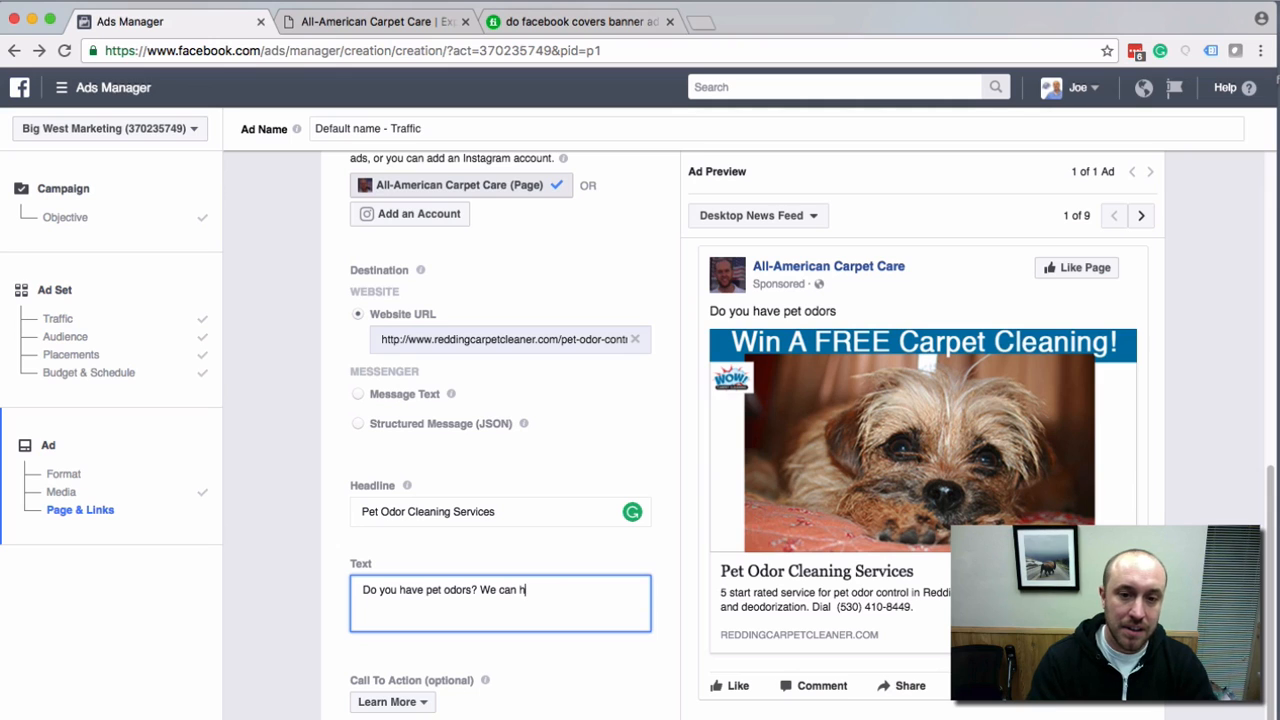
text(elp)
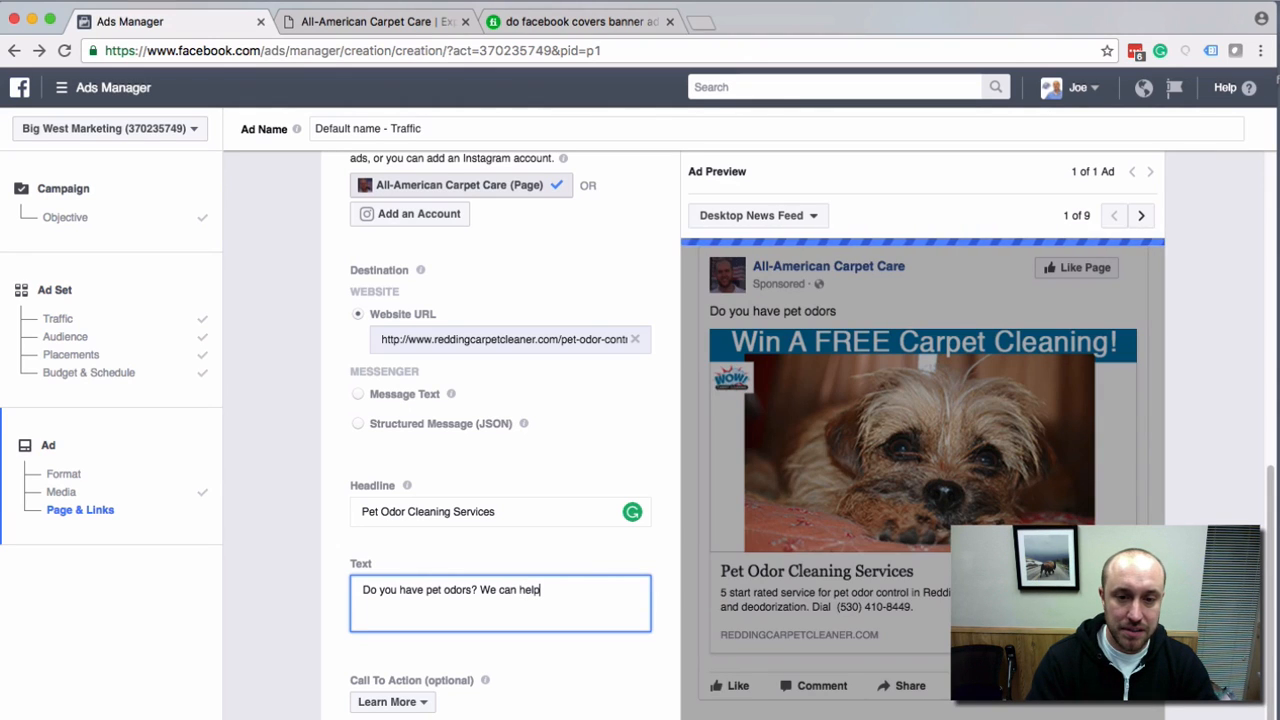
text(. Ca)
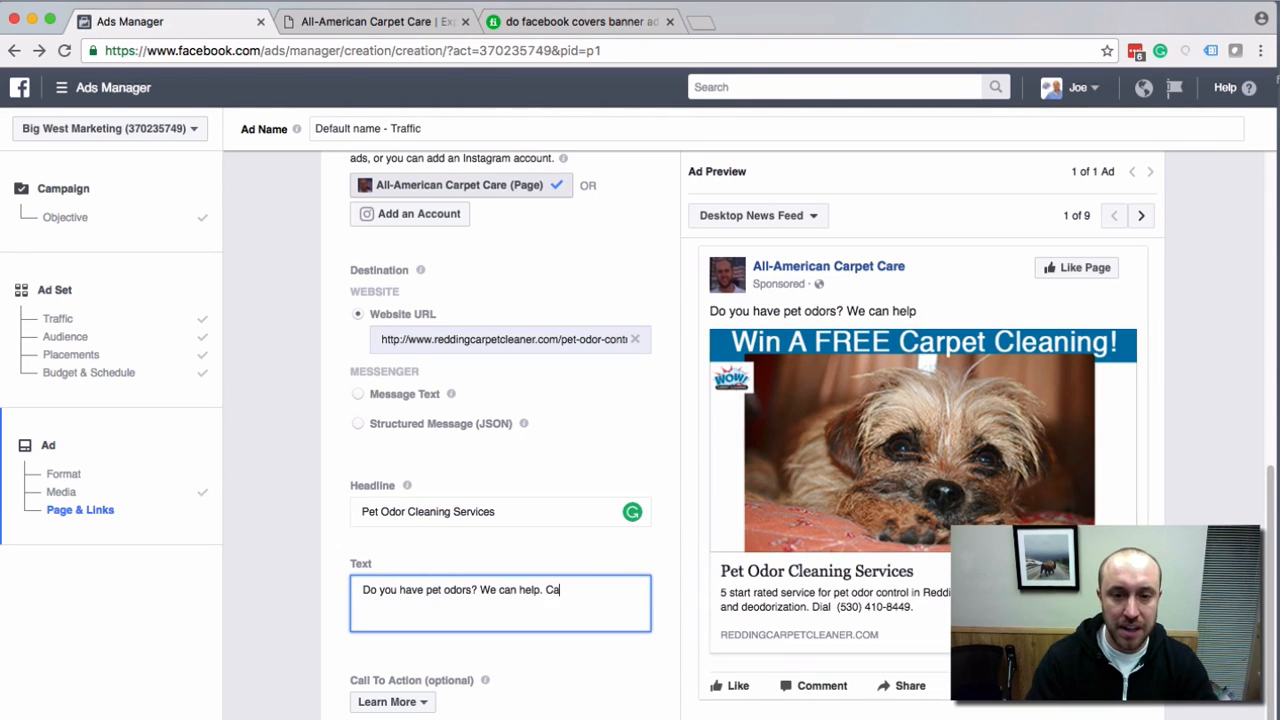
text(ll now)
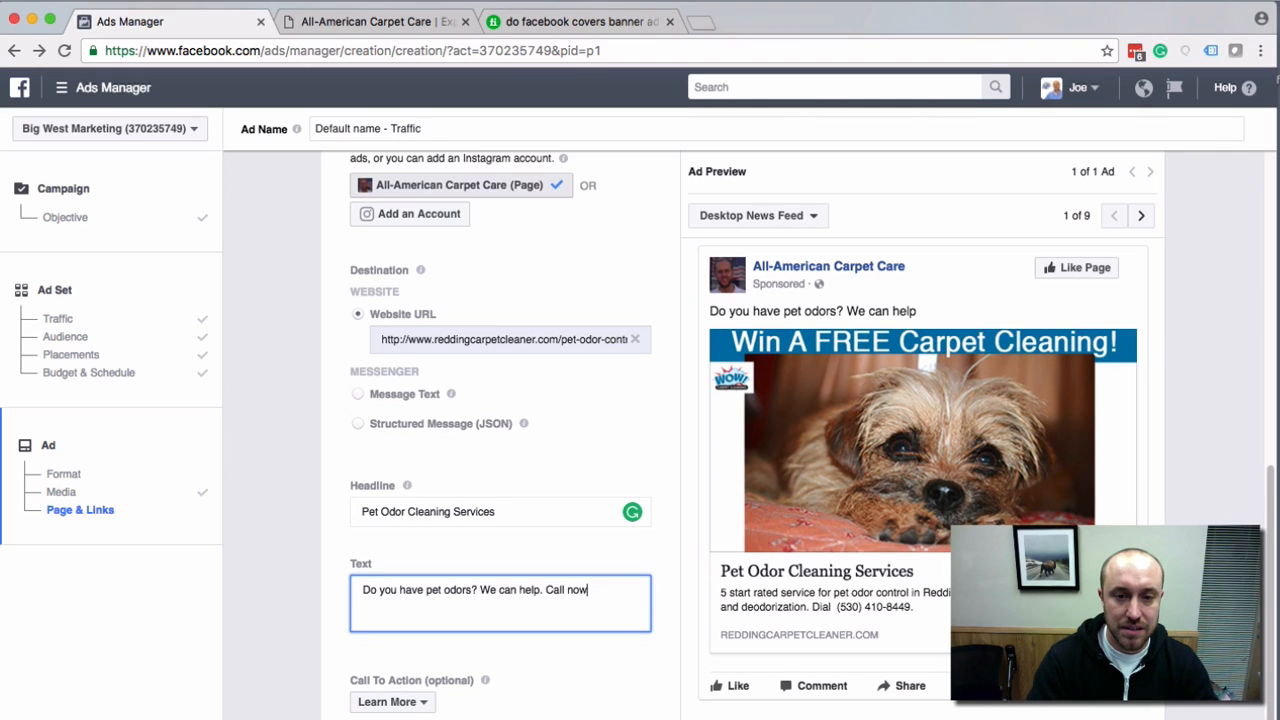
text( for a free)
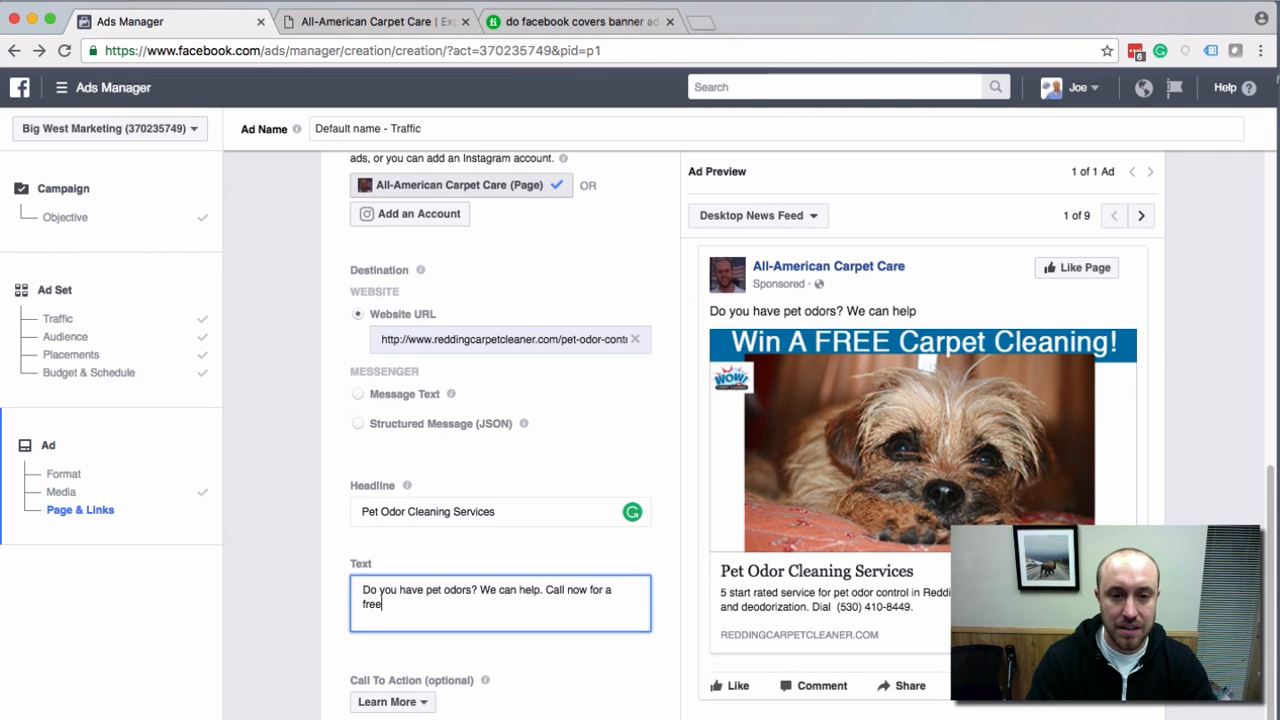
text( estimate:)
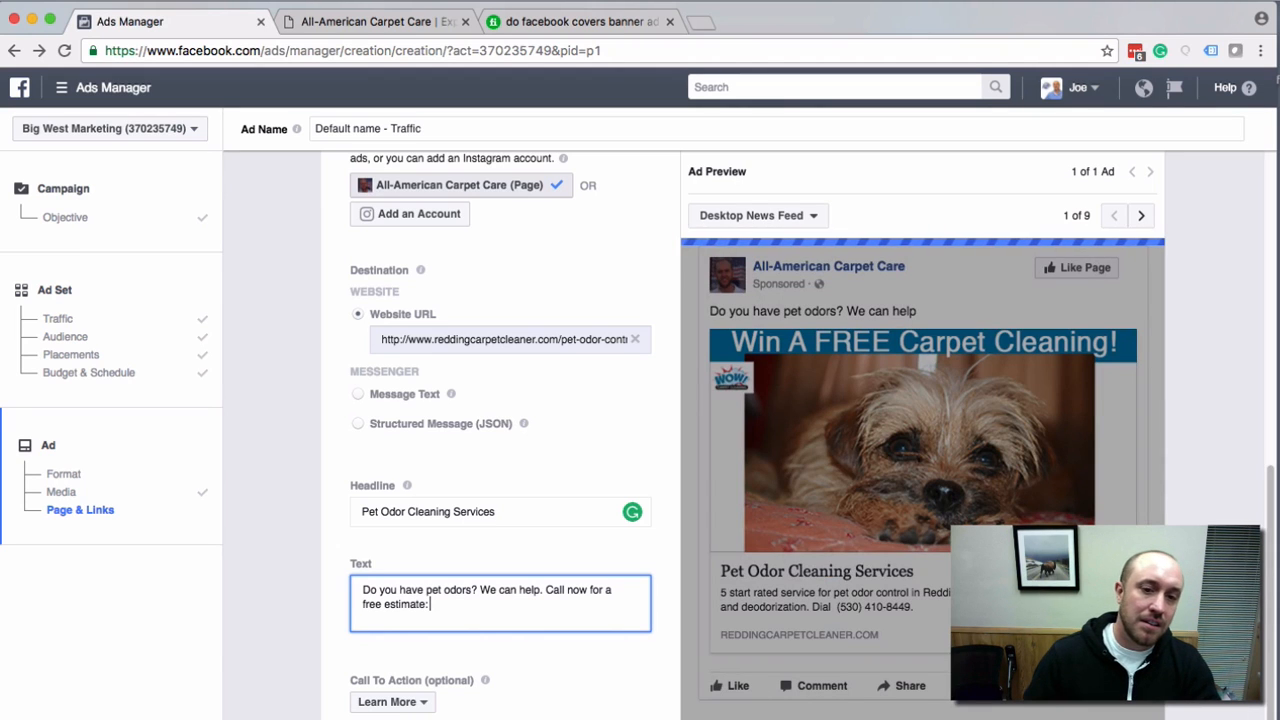
Copy the business phone number from the carpet care website and add it to the end of the ad's text and headline in Ads Manager.
click(392, 22)
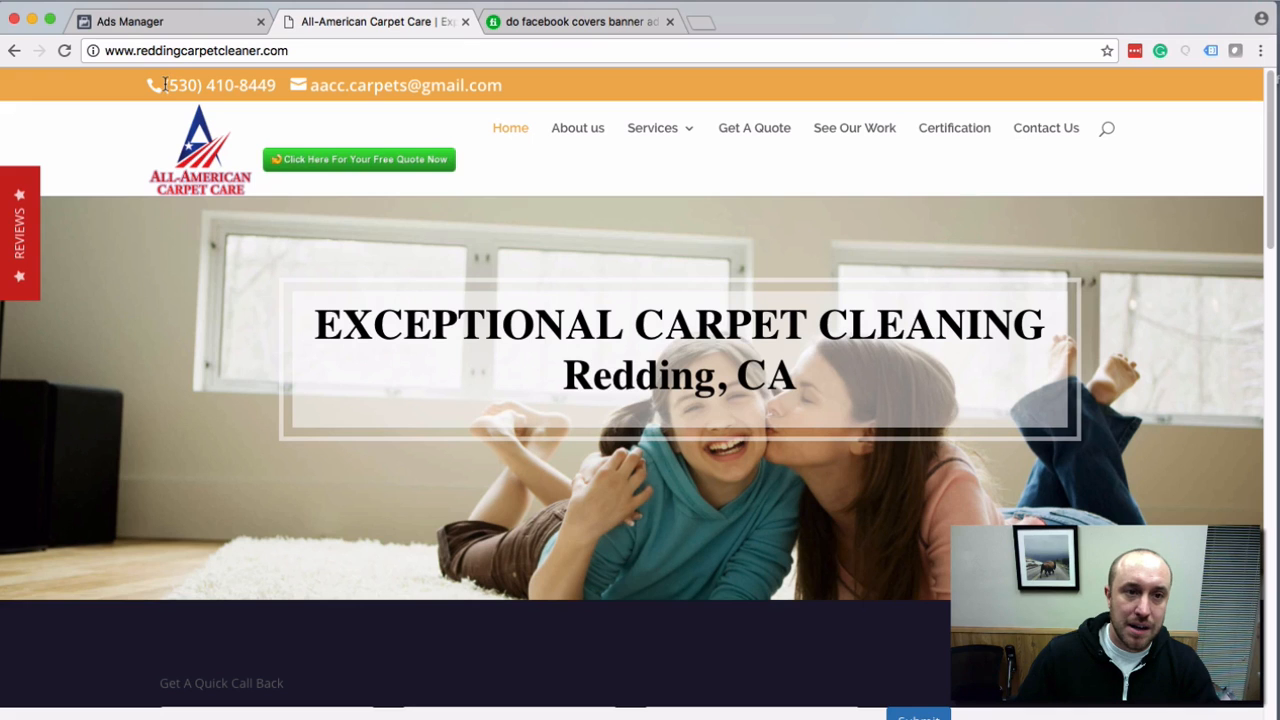
drag(163, 85, 270, 86)
key(super+c)
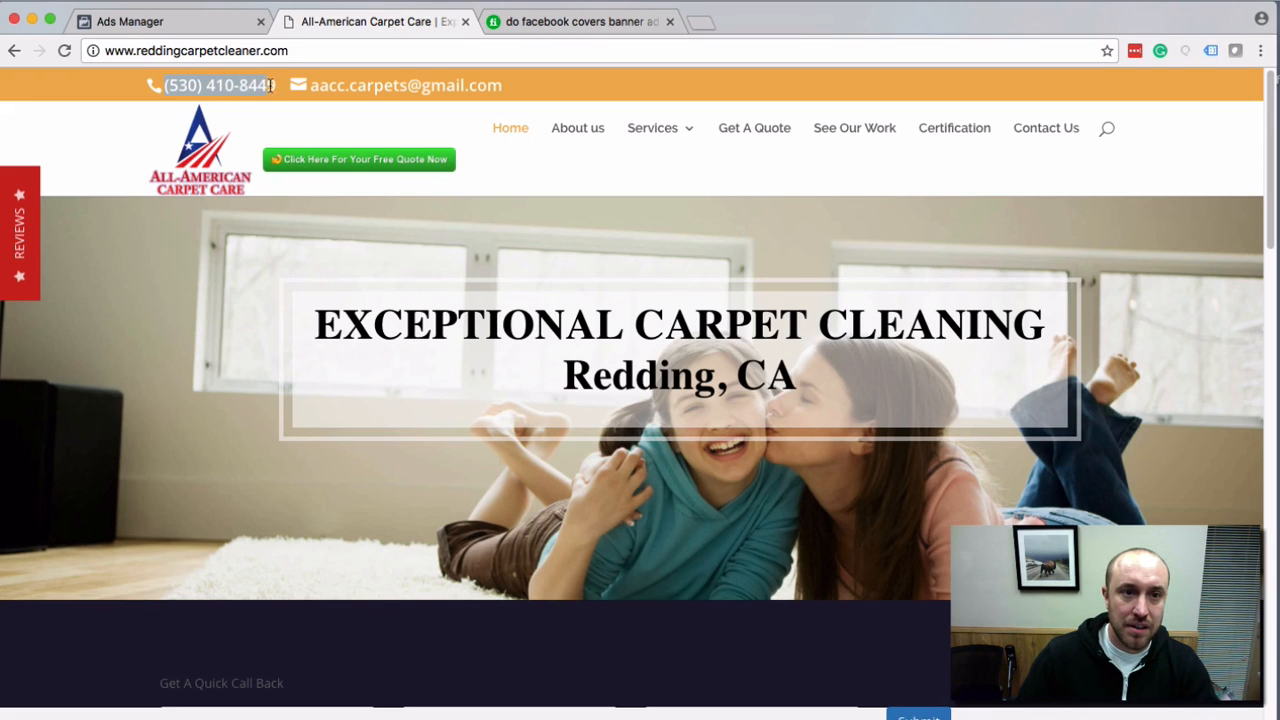
click(178, 24)
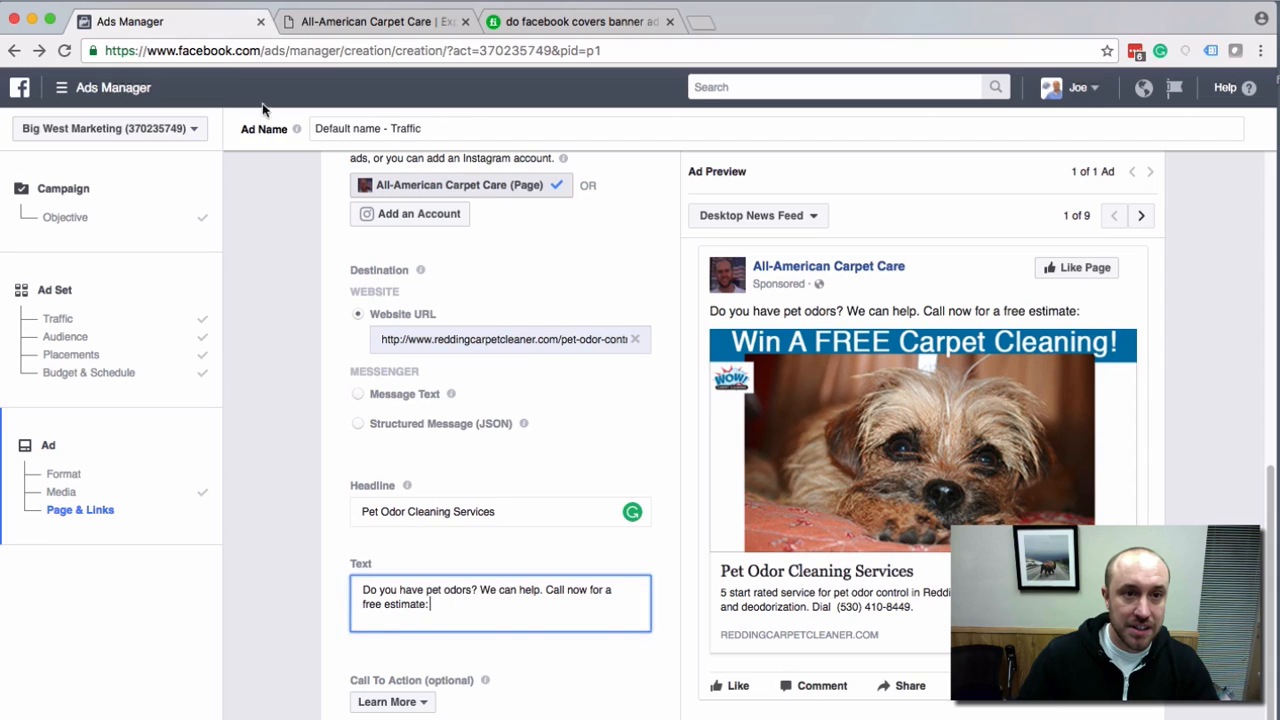
key(super+v)
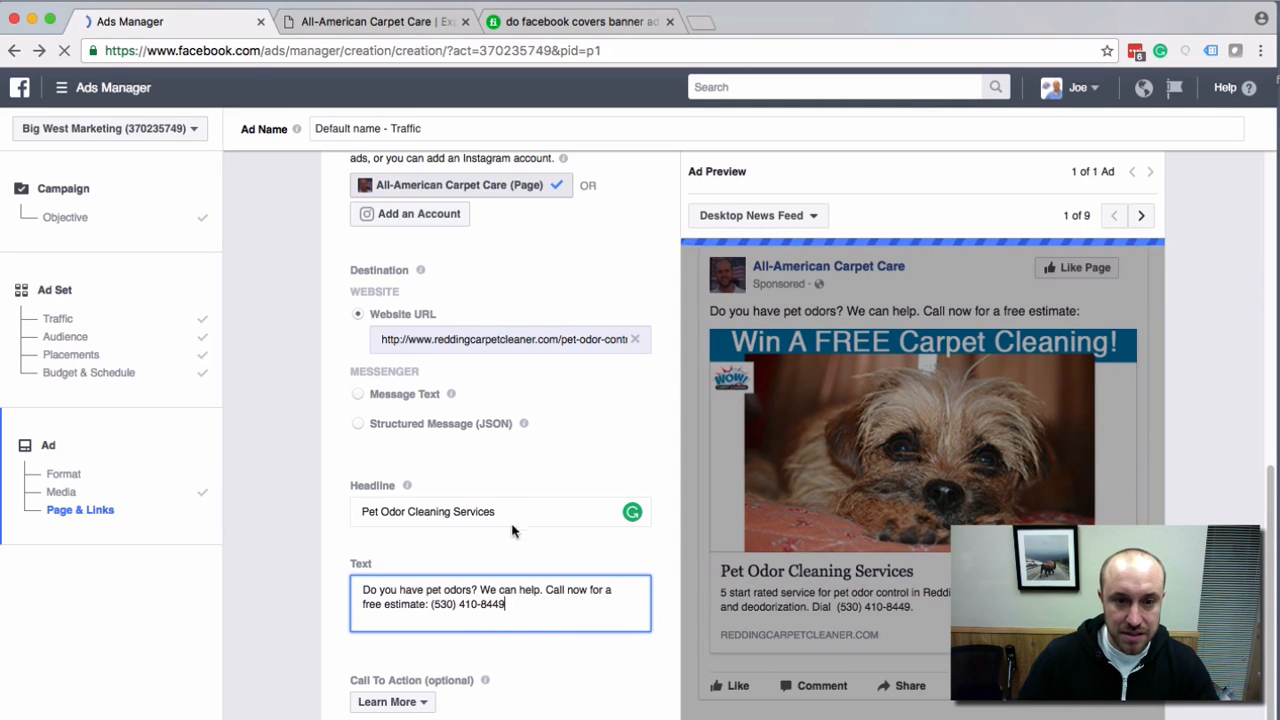
click(515, 516)
key(super+v)
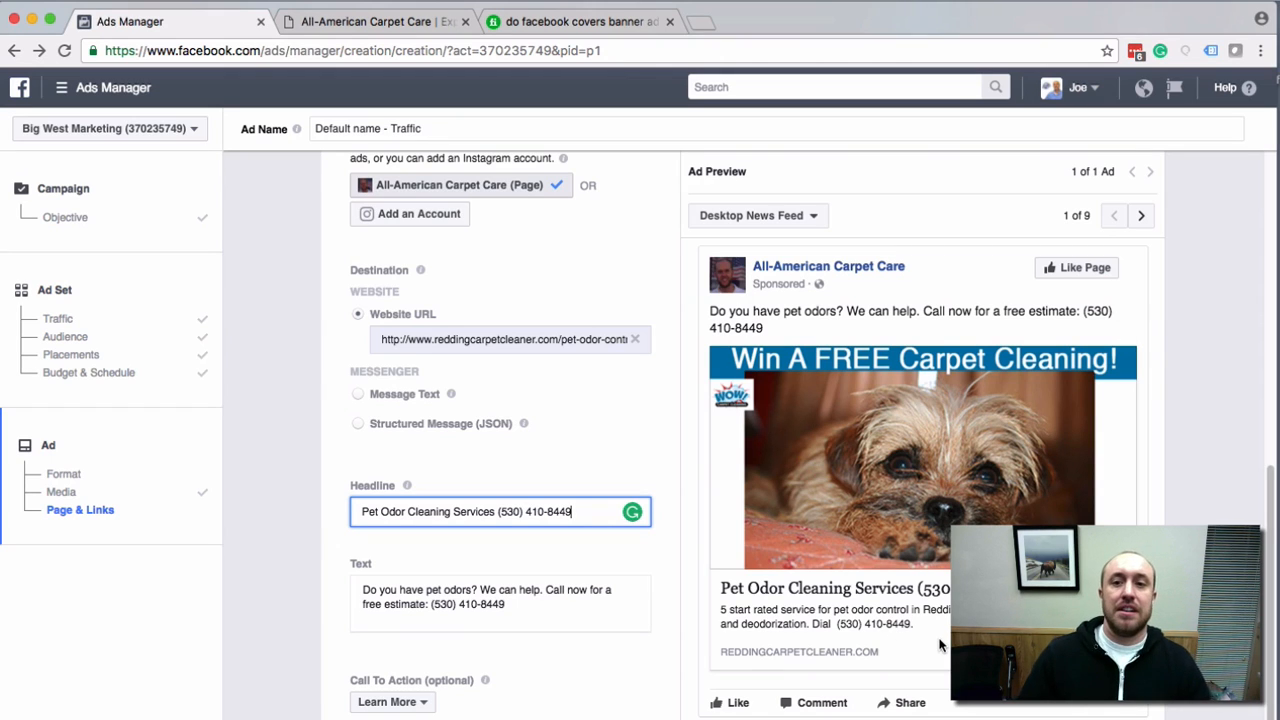
mouse_move(968, 428)
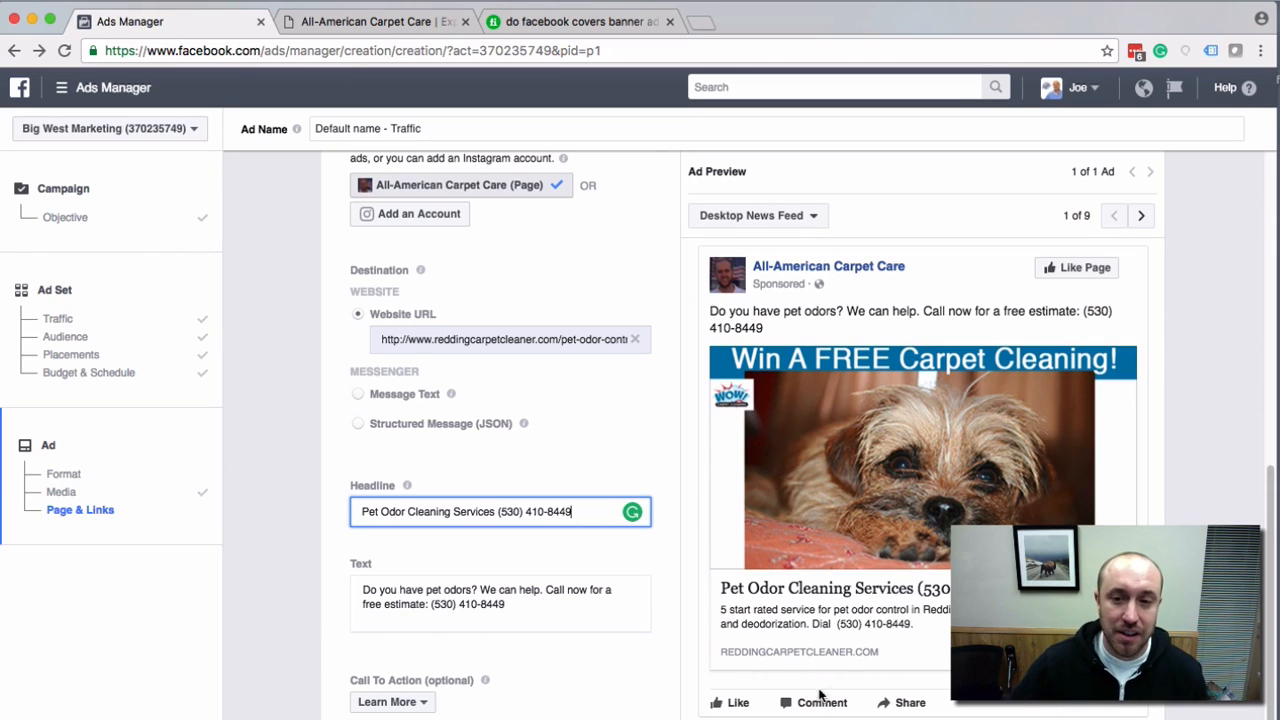
Review the ad's available call-to-action options without changing the Learn More selection.
scroll(470, 668, down, 2)
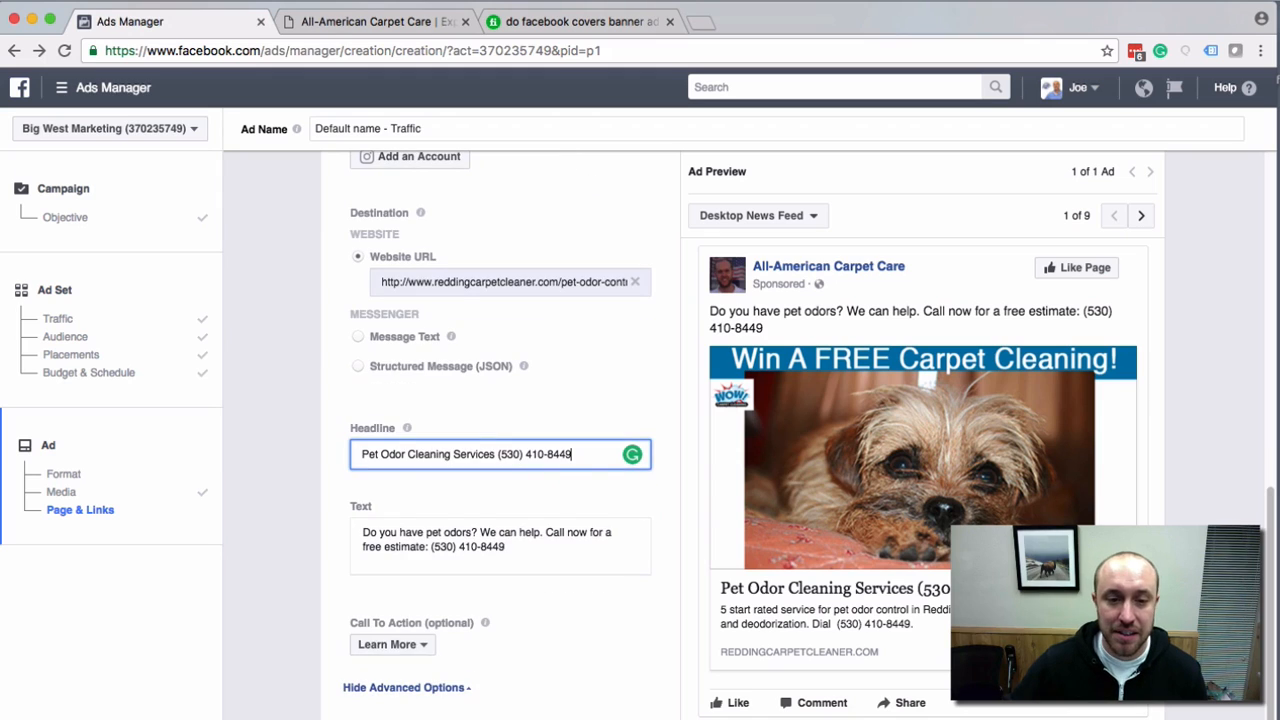
click(425, 646)
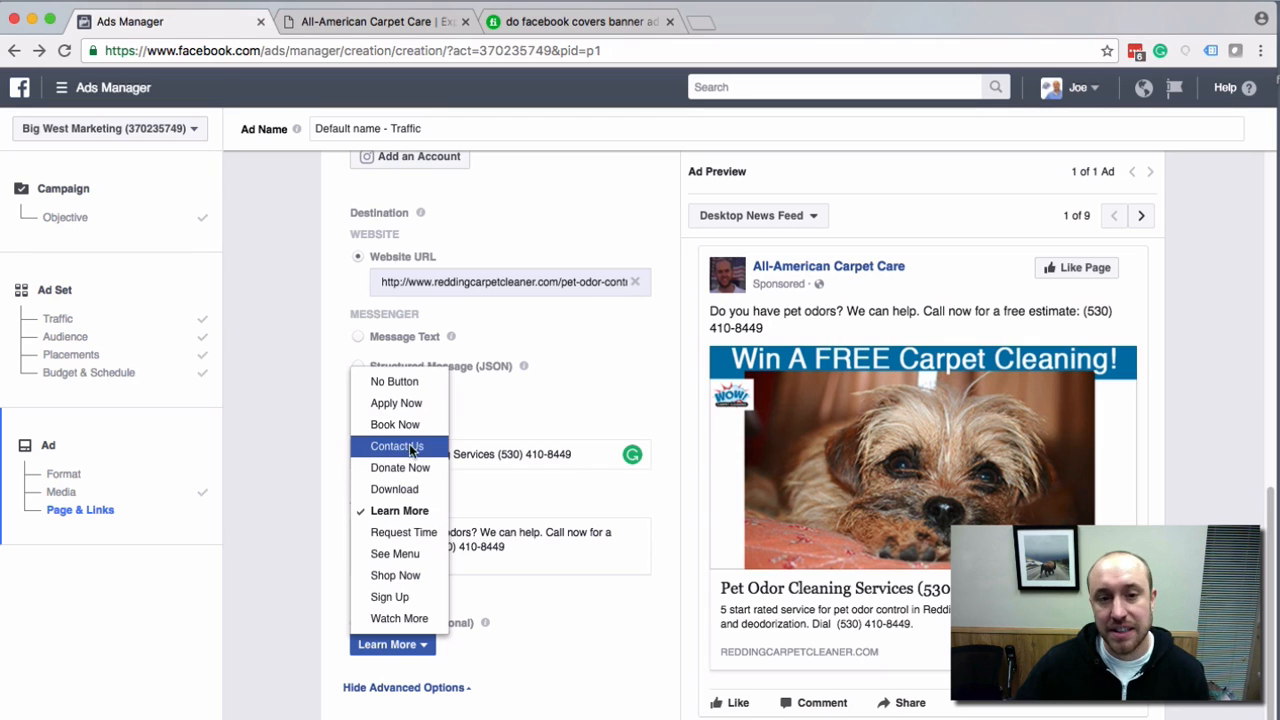
click(575, 655)
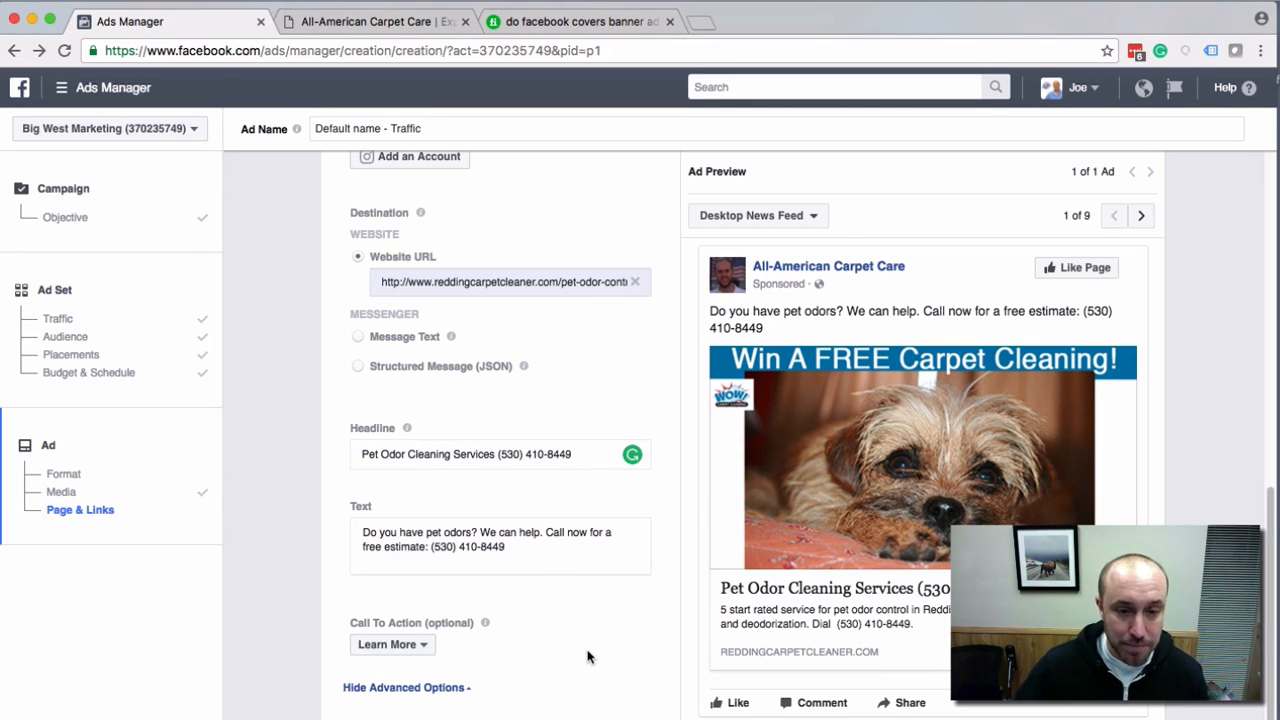
Look at the carpet care website's home page and return to Ads Manager.
scroll(610, 682, down, 2)
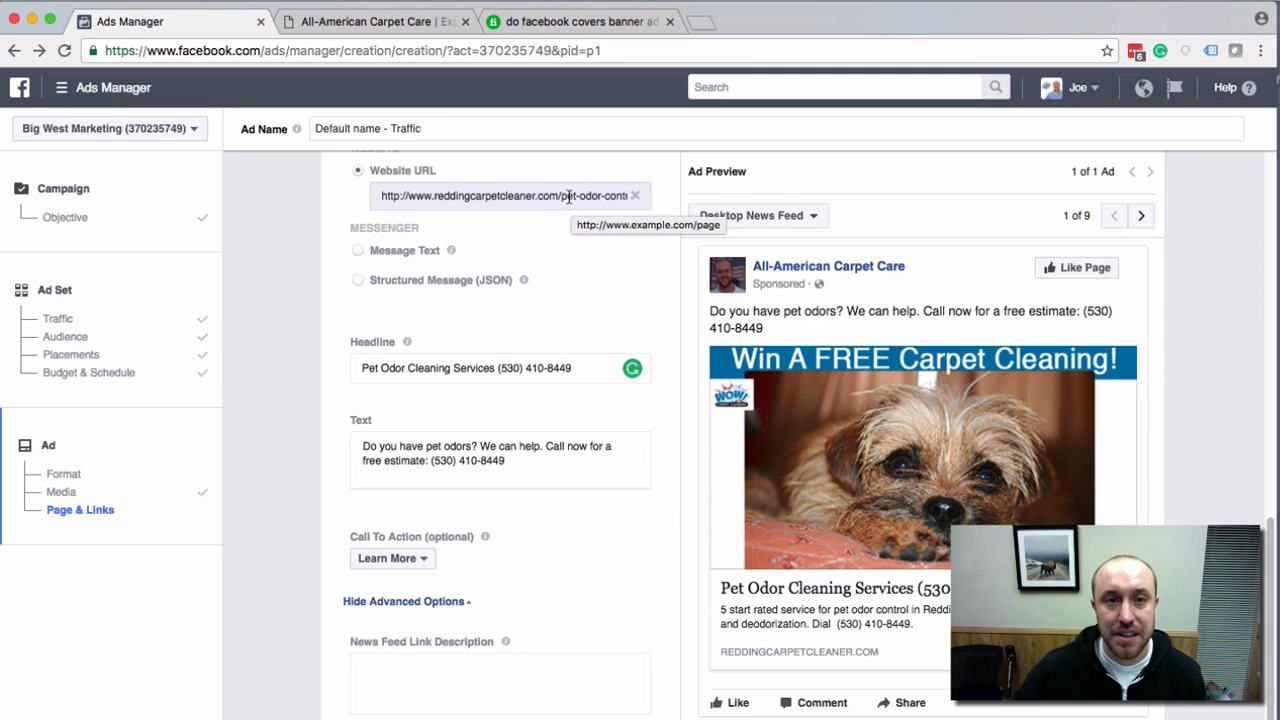
click(371, 22)
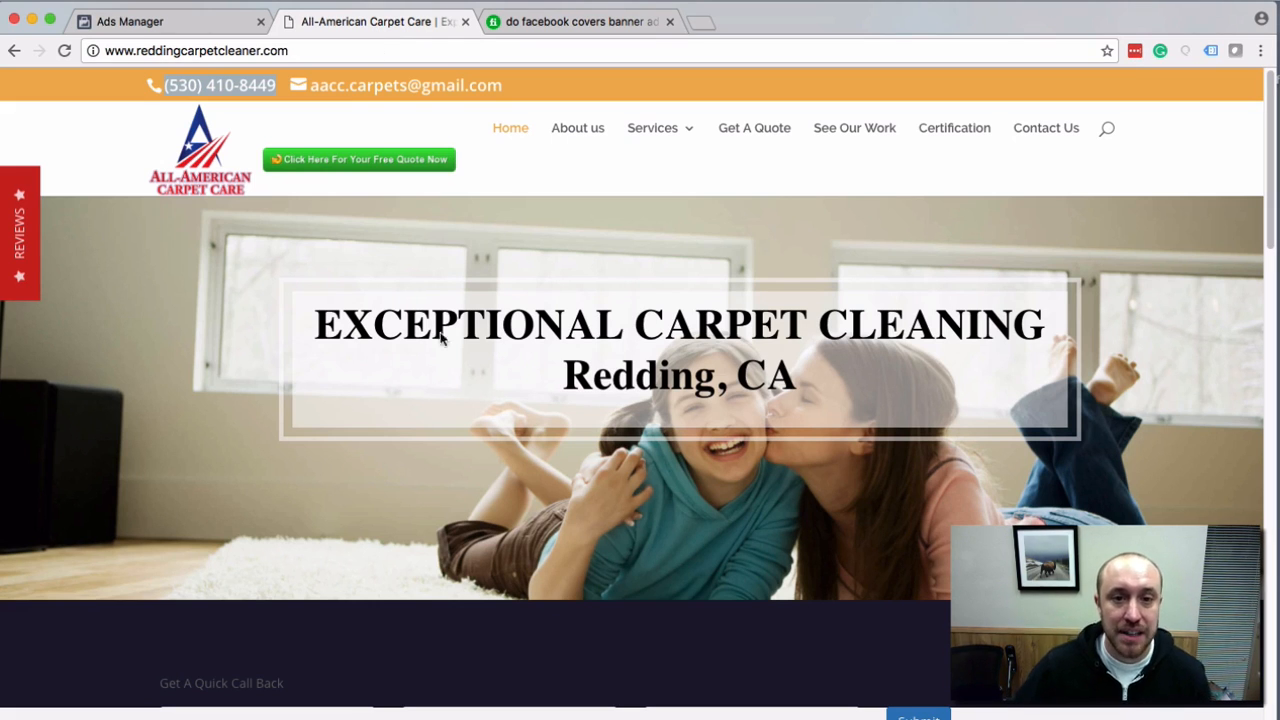
click(213, 21)
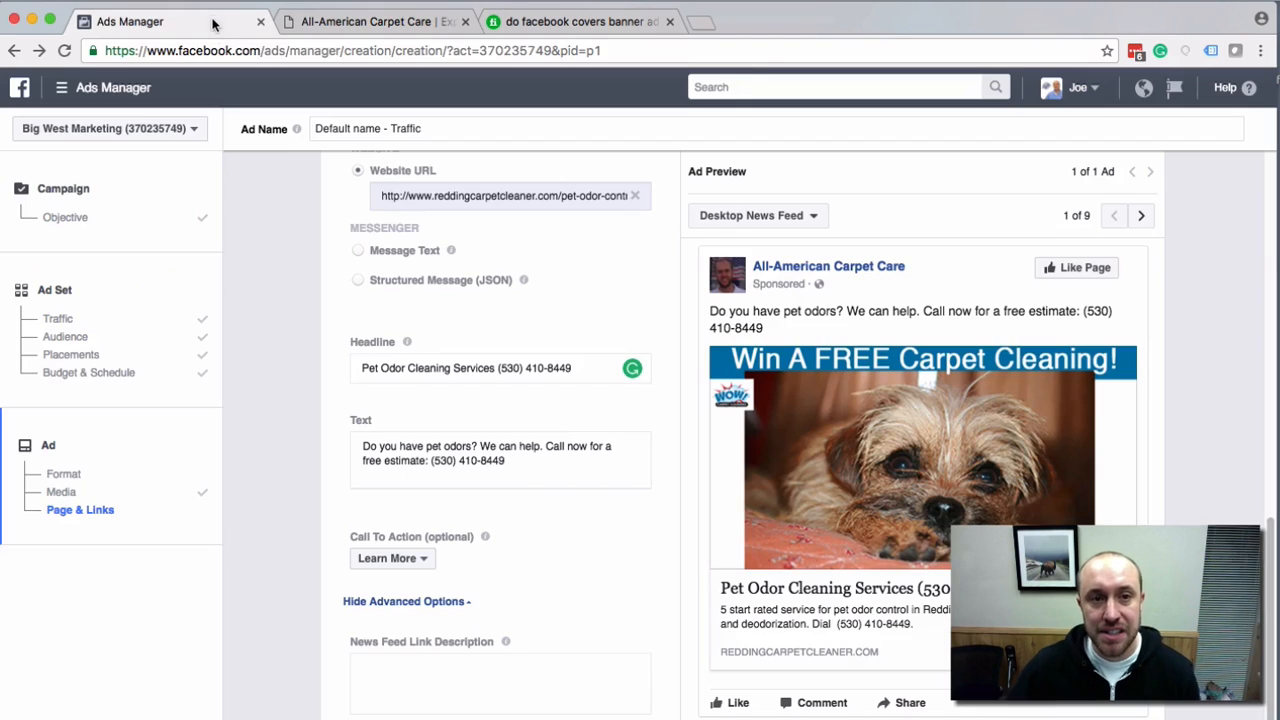
Examine the ad's advanced options, including News Feed Link Description and Display Link, and review its images, page, destination and preview.
click(513, 695)
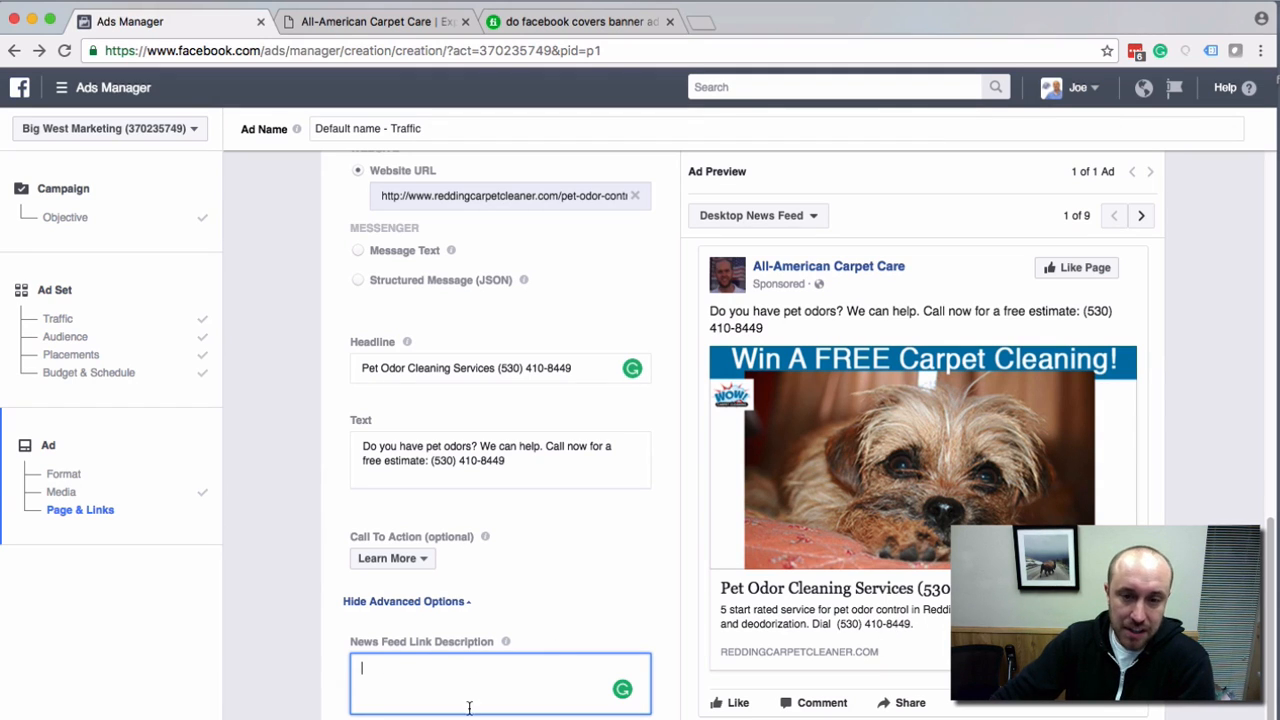
scroll(463, 717, down, 1)
scroll(463, 717, down, 1)
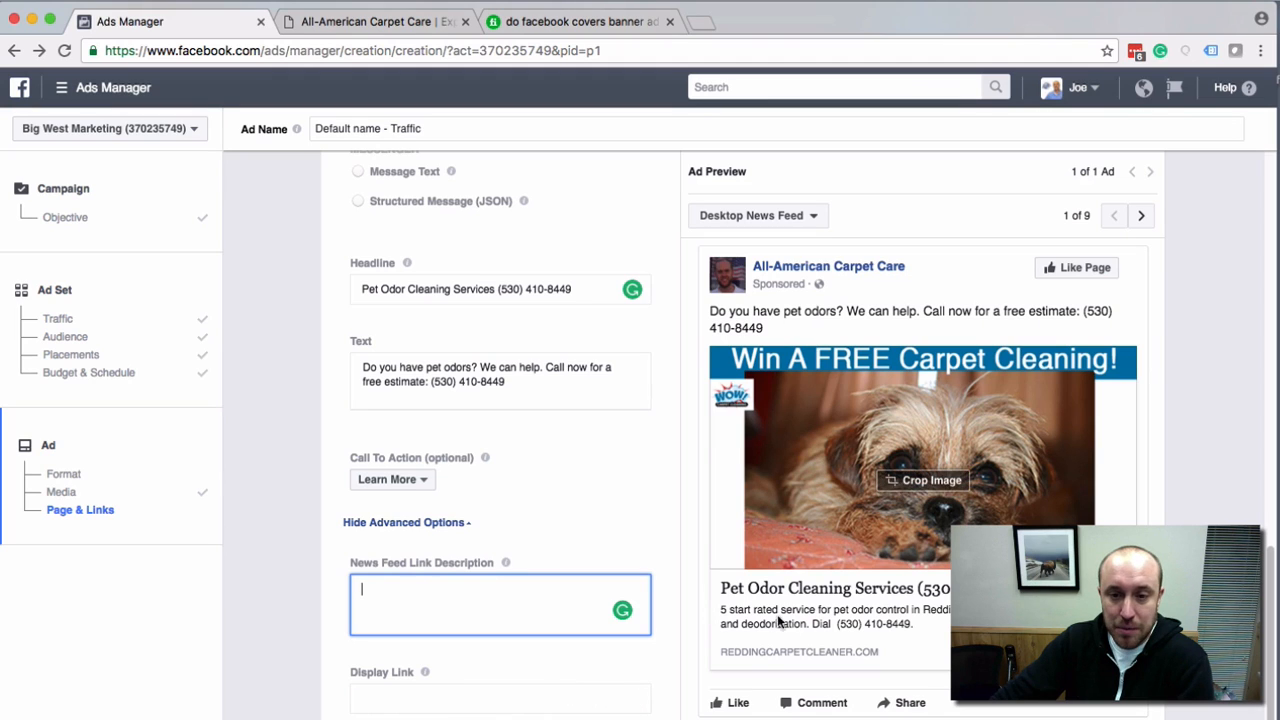
click(512, 701)
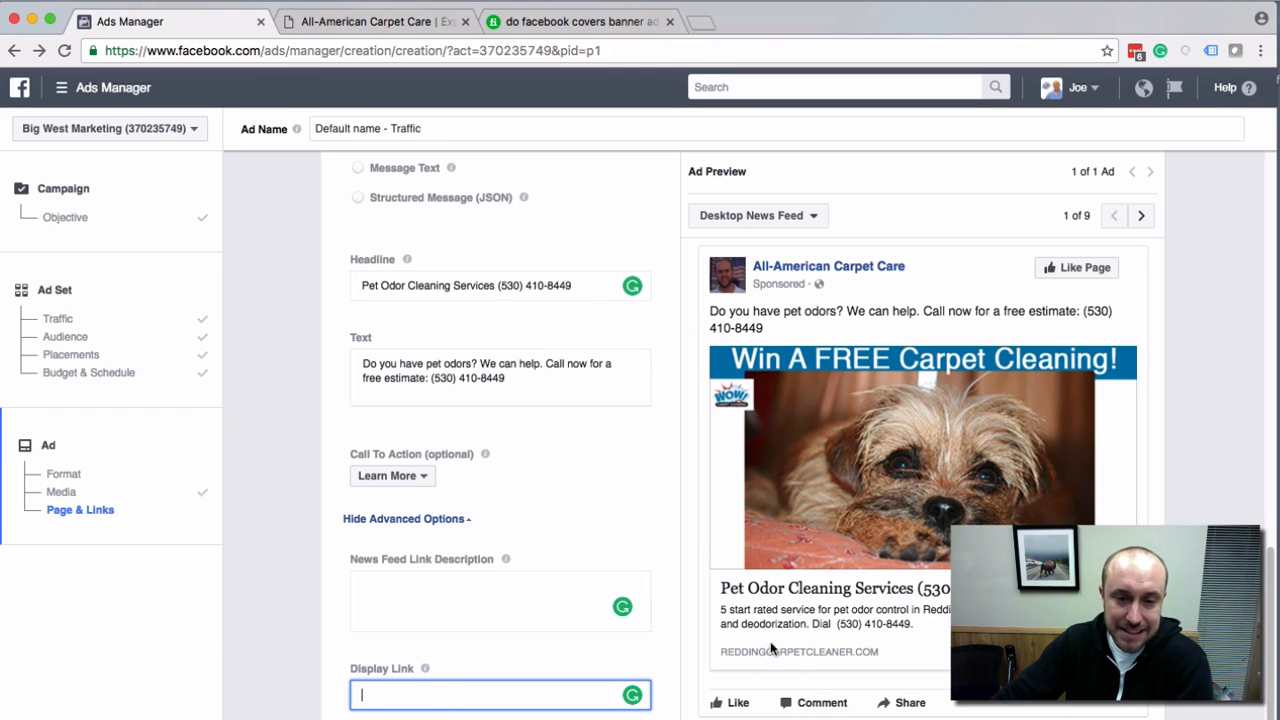
scroll(770, 641, down, 1)
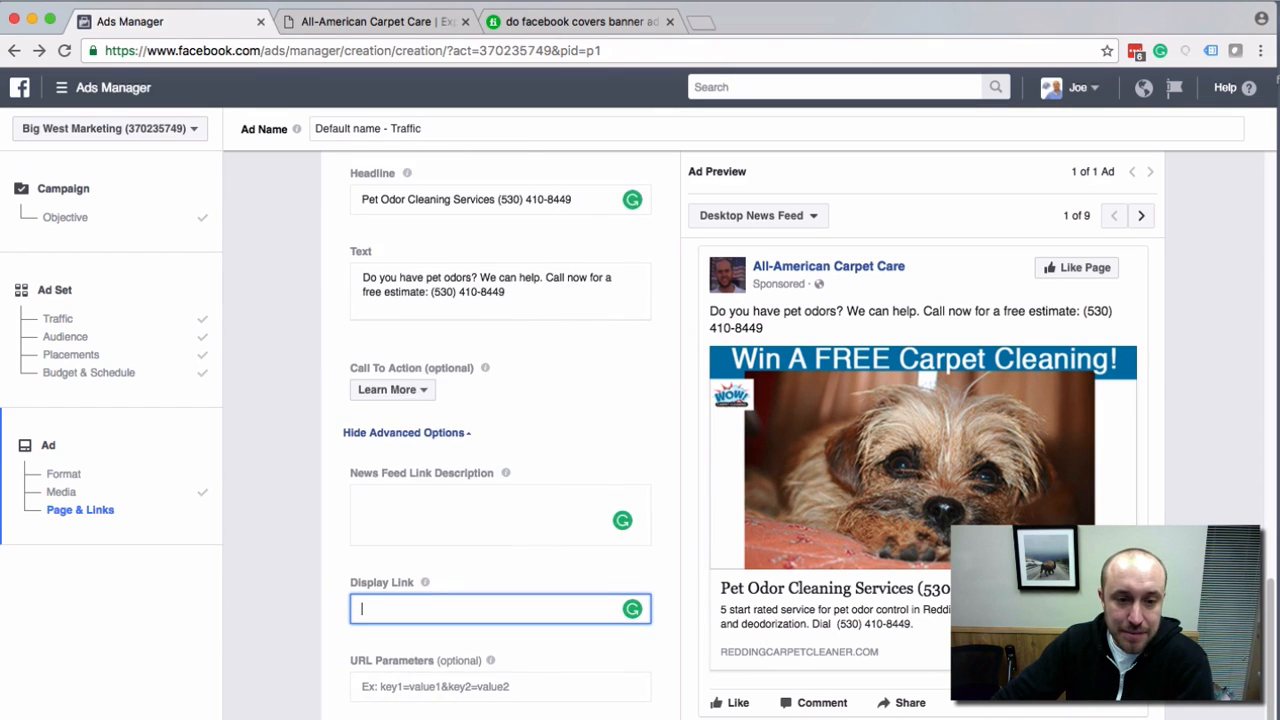
scroll(380, 530, down, 3)
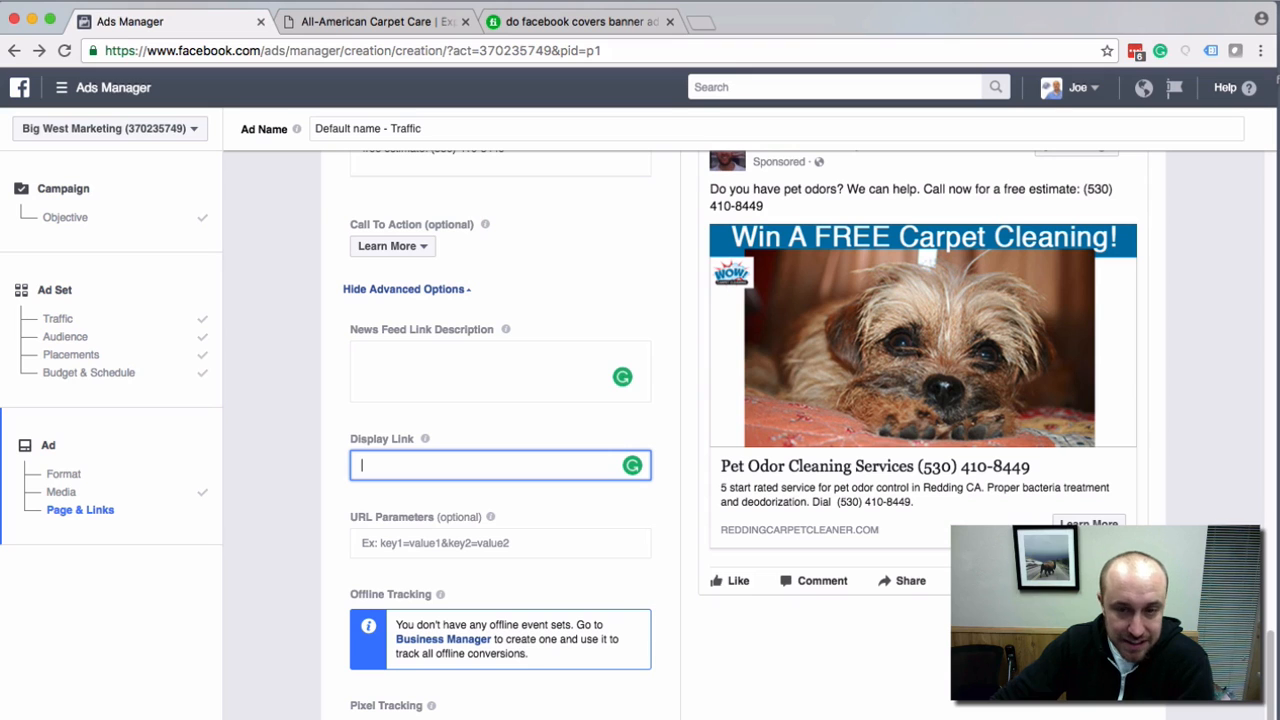
scroll(500, 430, up, 10)
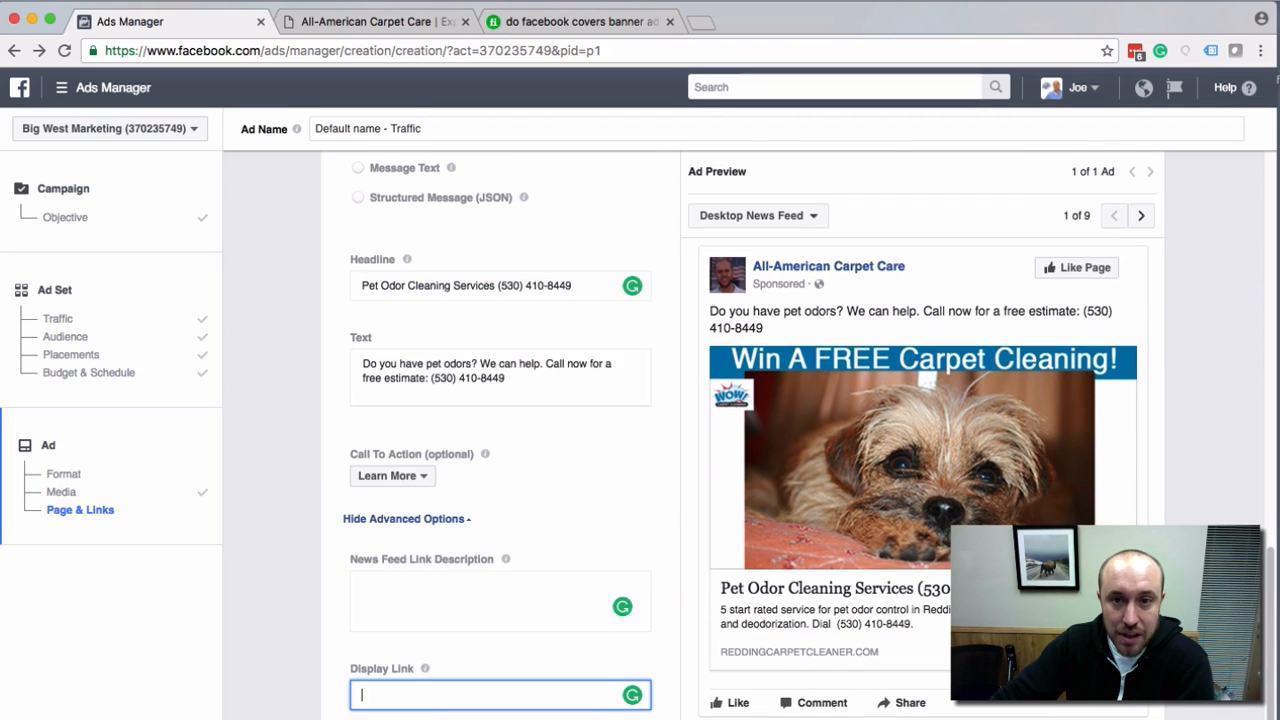
scroll(740, 430, up, 8)
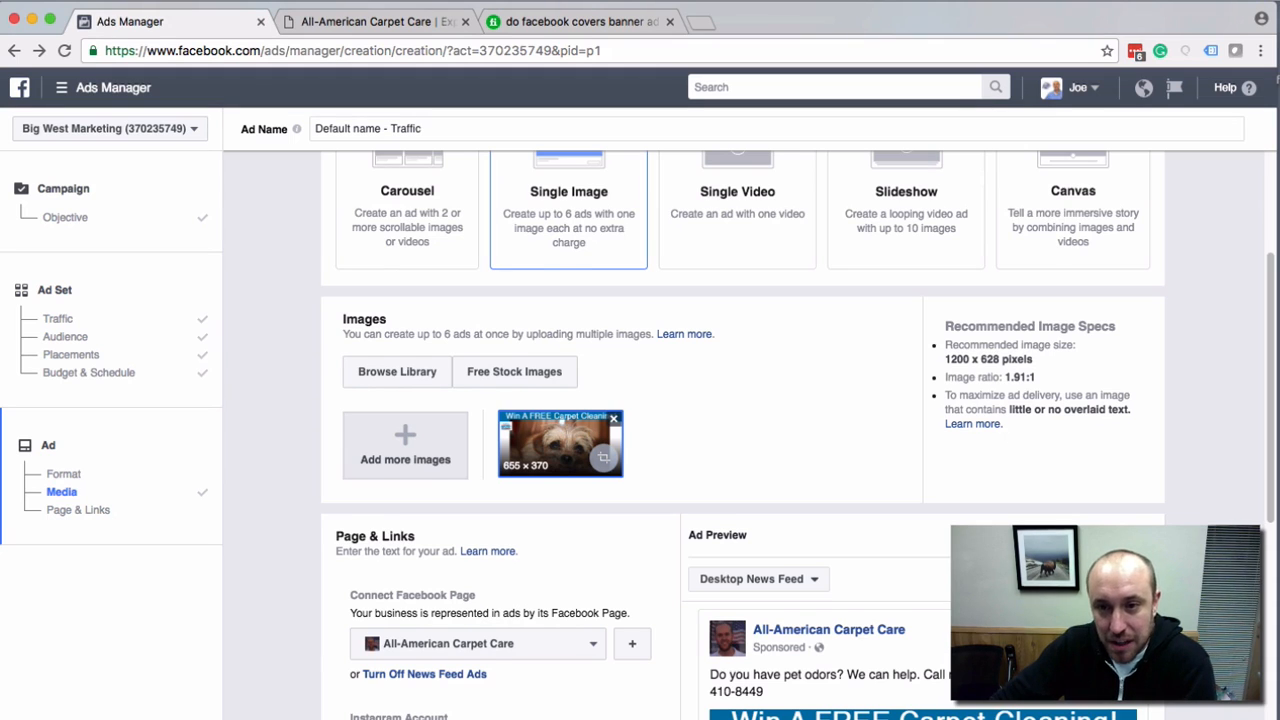
scroll(740, 430, down, 2)
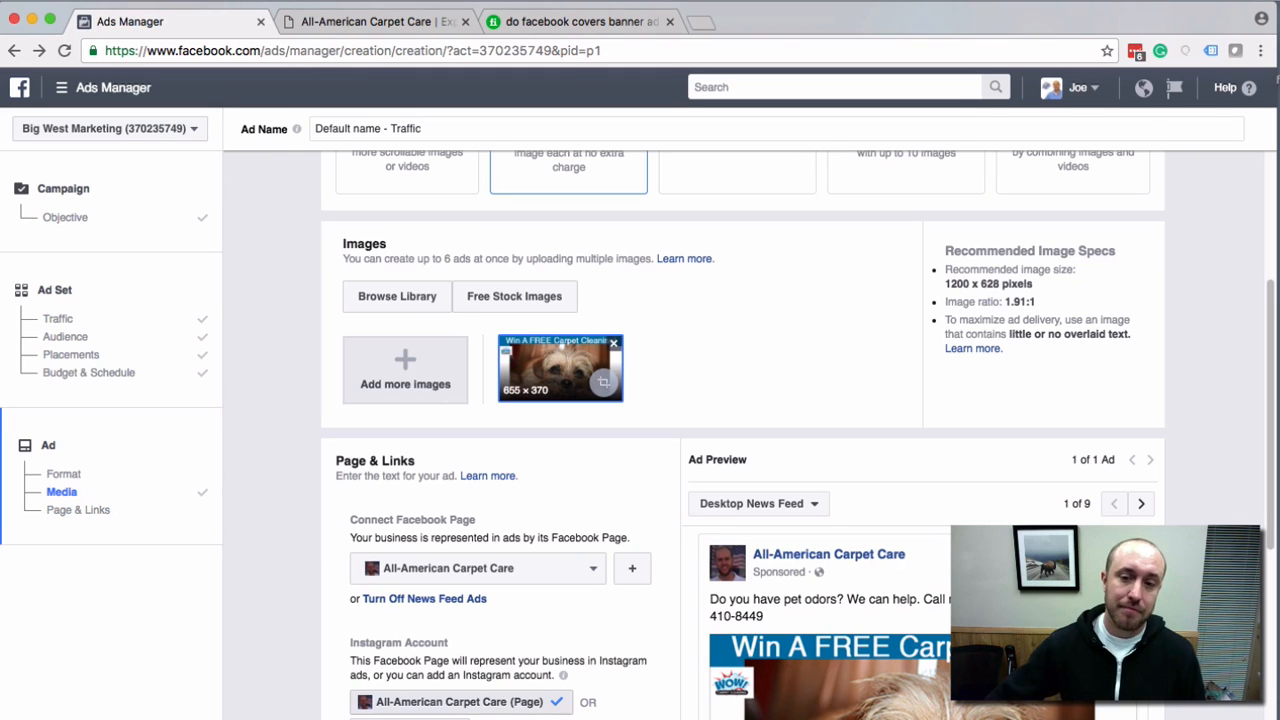
scroll(740, 450, down, 3)
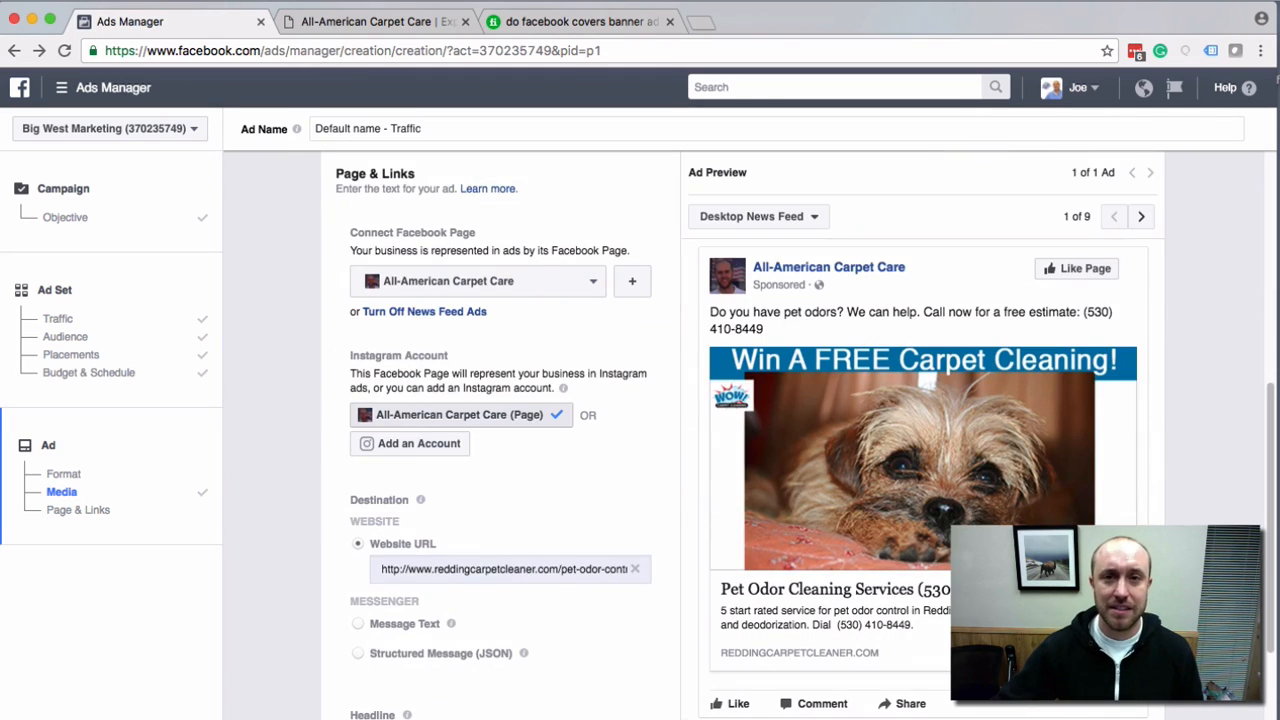
scroll(500, 450, down, 6)
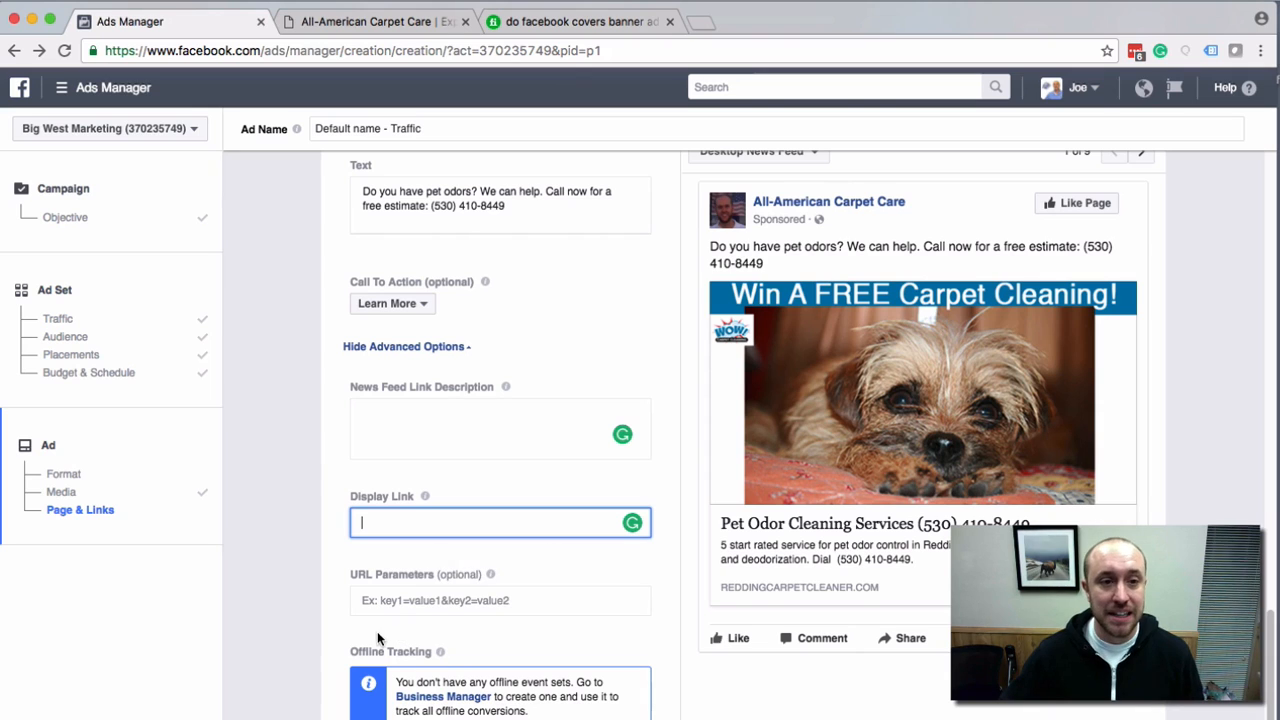
Go back to the ad set's Traffic settings and view its Audience section.
click(60, 320)
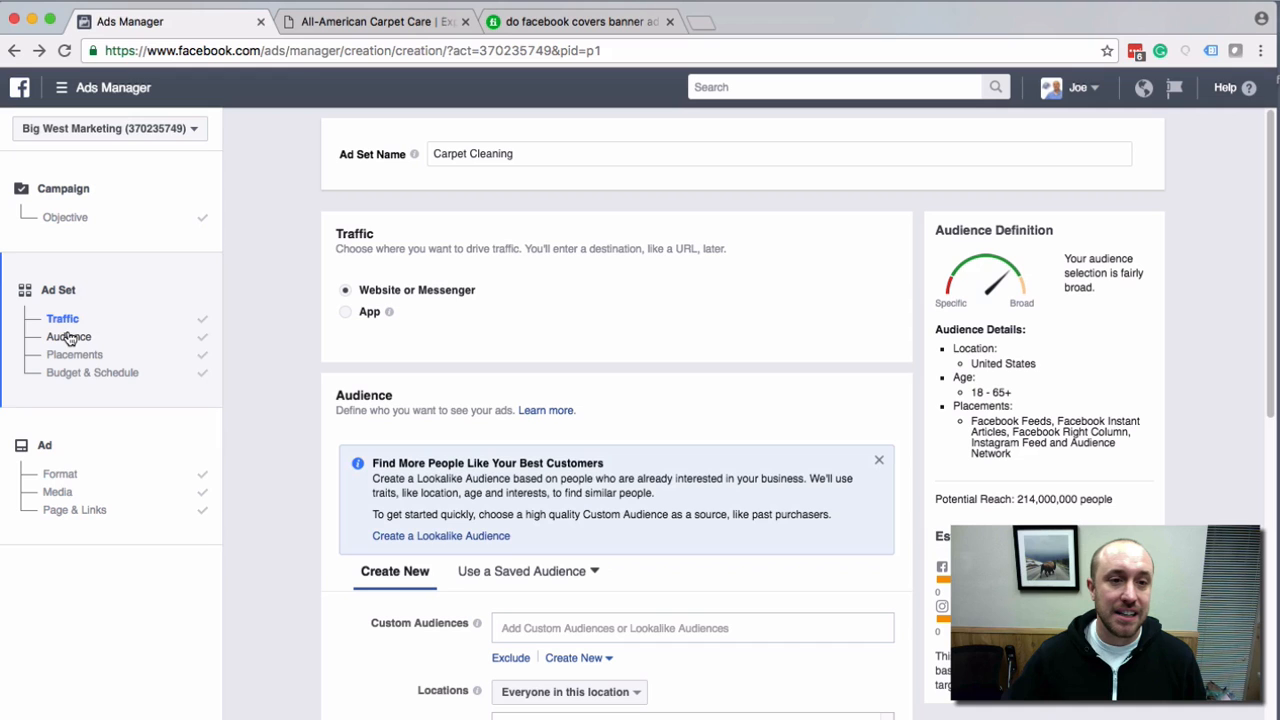
click(79, 339)
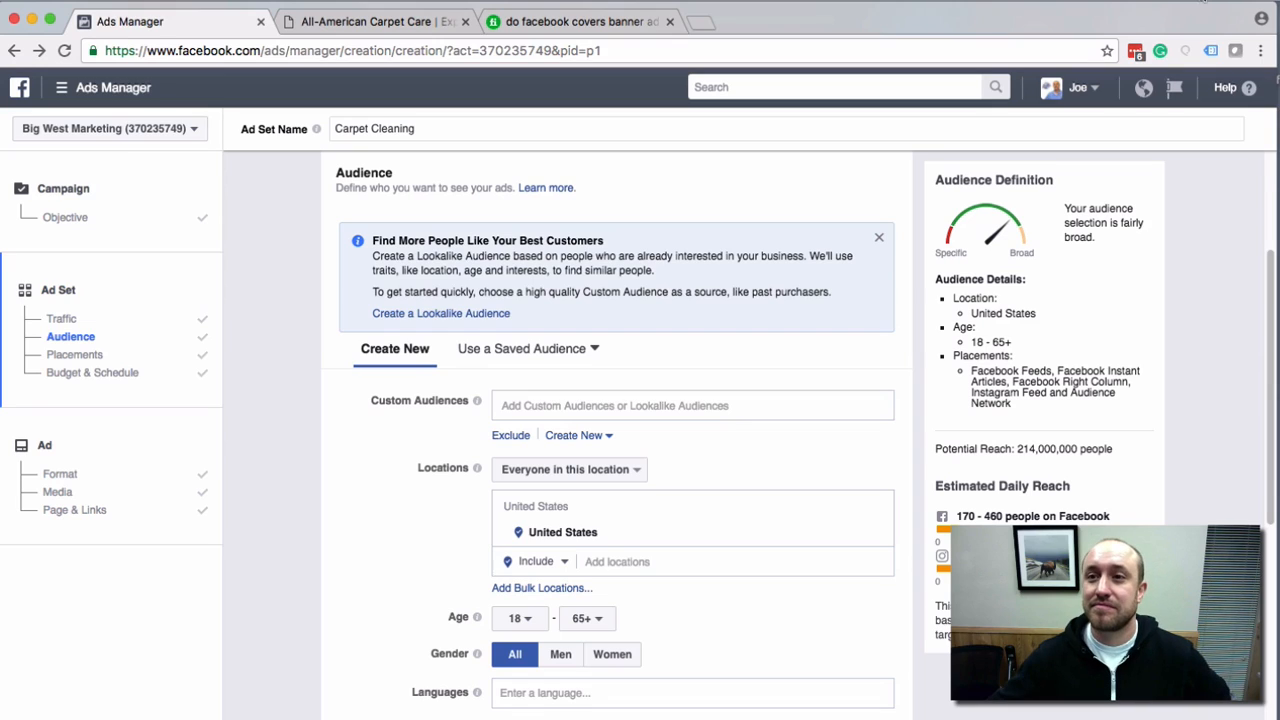
click(1204, 2)
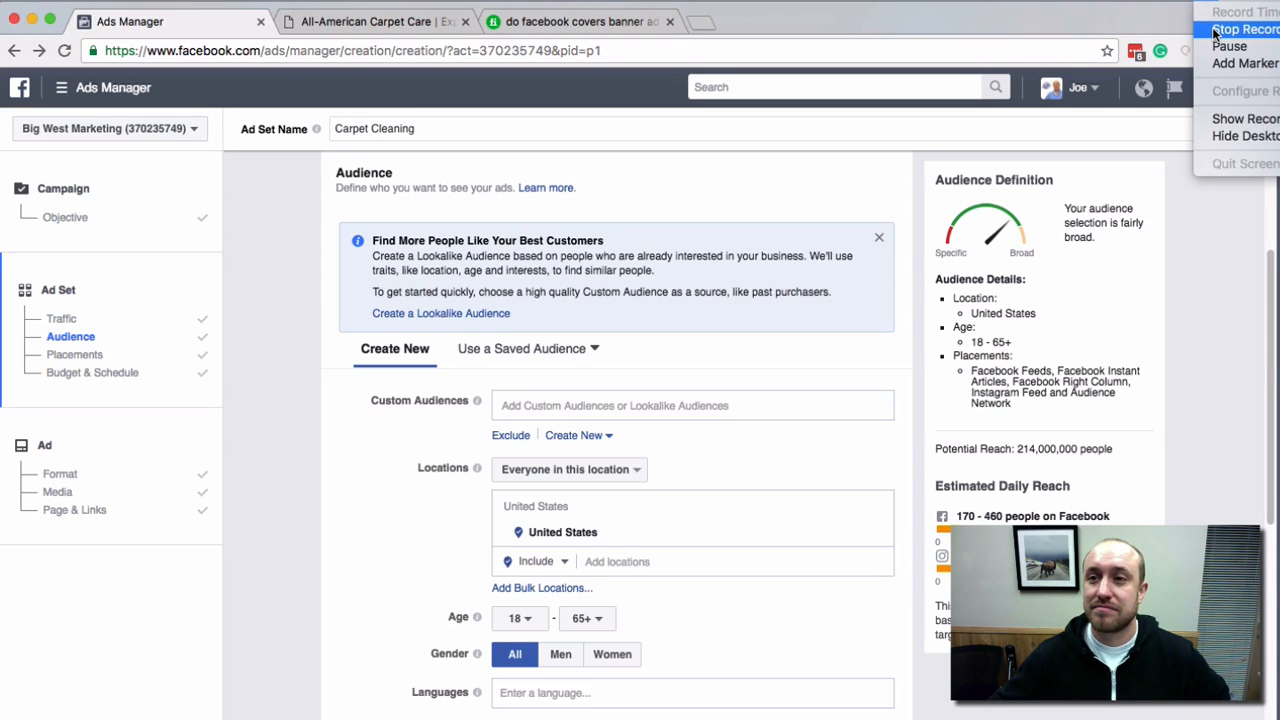